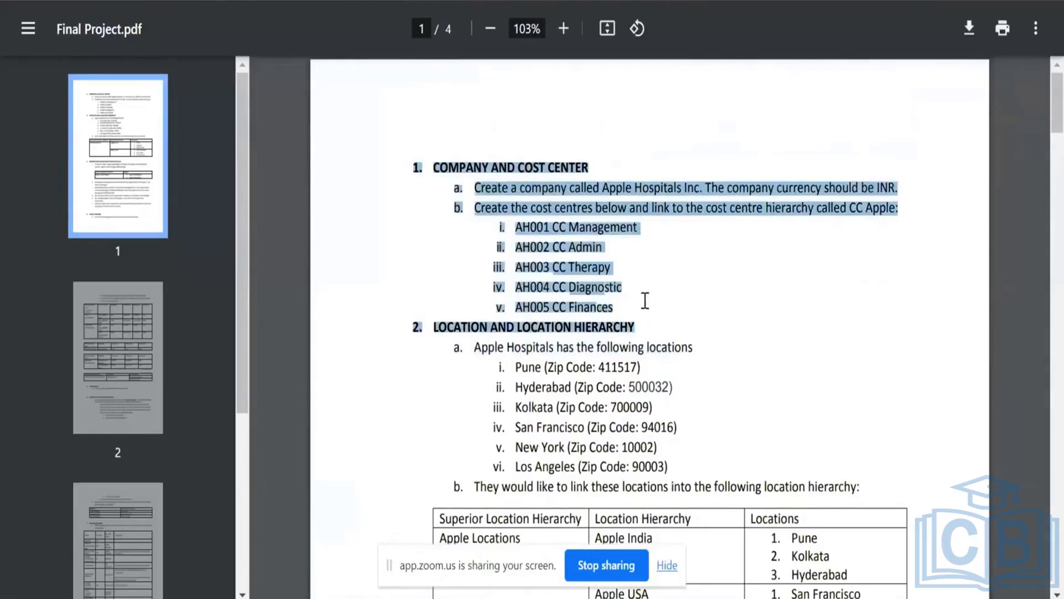
Copy the company name "Apple Hospitals Inc" from the first requirement under Company and Cost Center
click(647, 307)
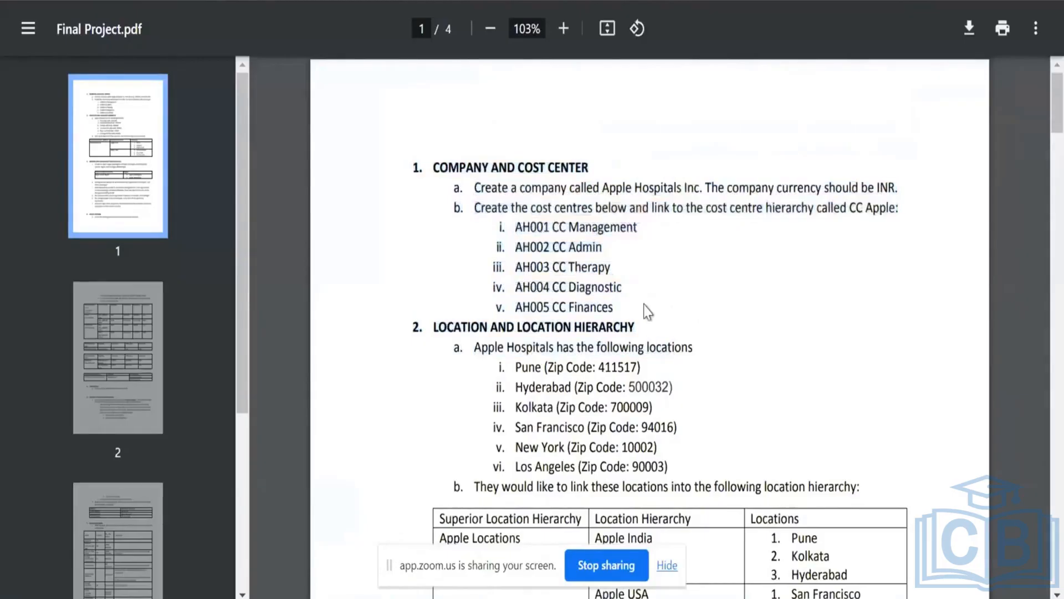
triple_click(619, 188)
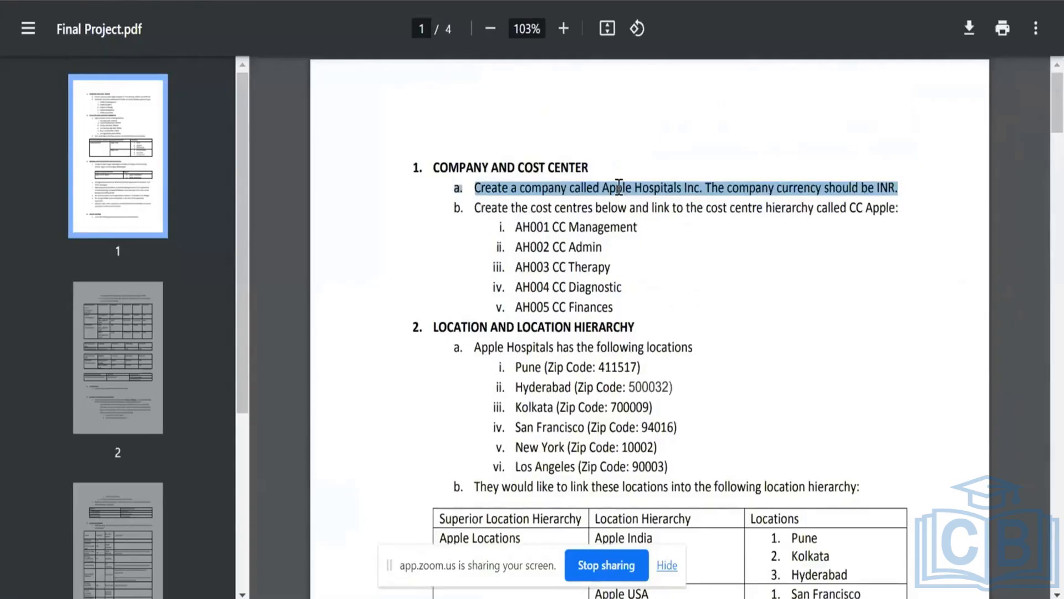
double_click(555, 189)
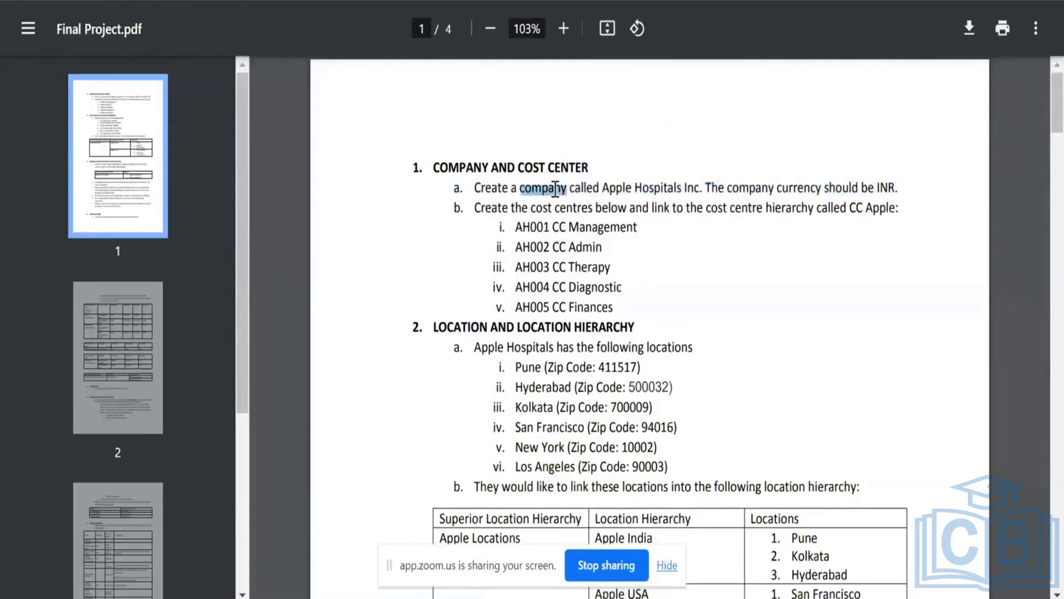
click(606, 190)
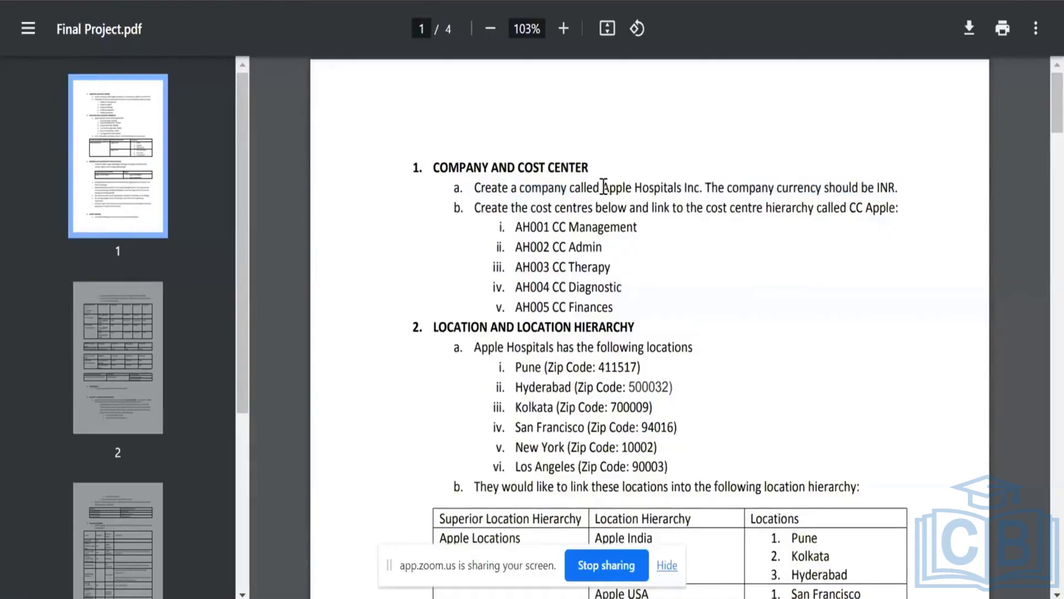
drag(604, 187, 700, 183)
key(ctrl+c)
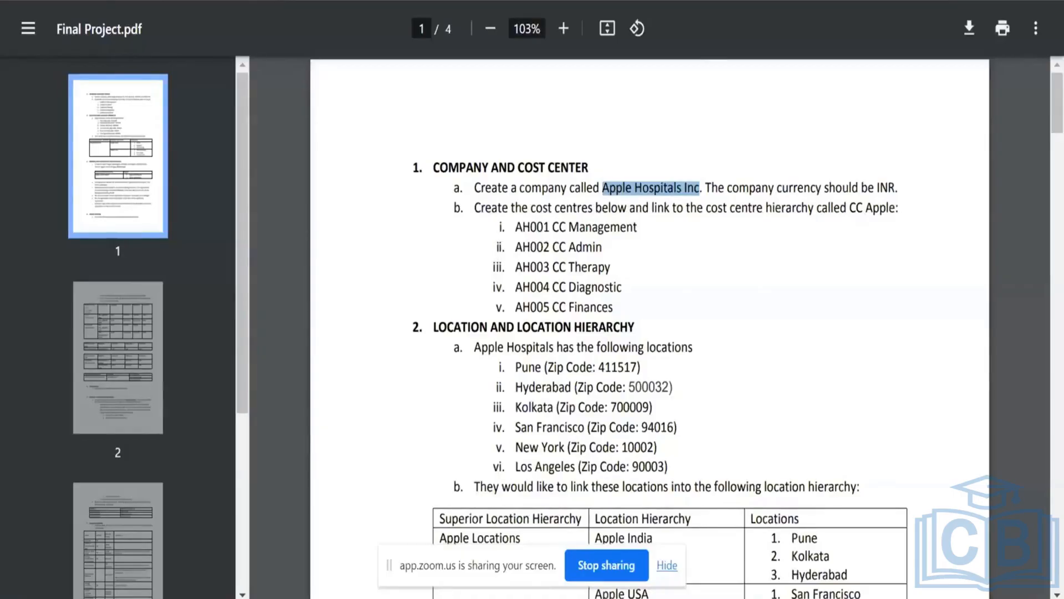
Switch to Workday, search for "create compan" and open the Create Company task
key(alt+Tab)
click(431, 25)
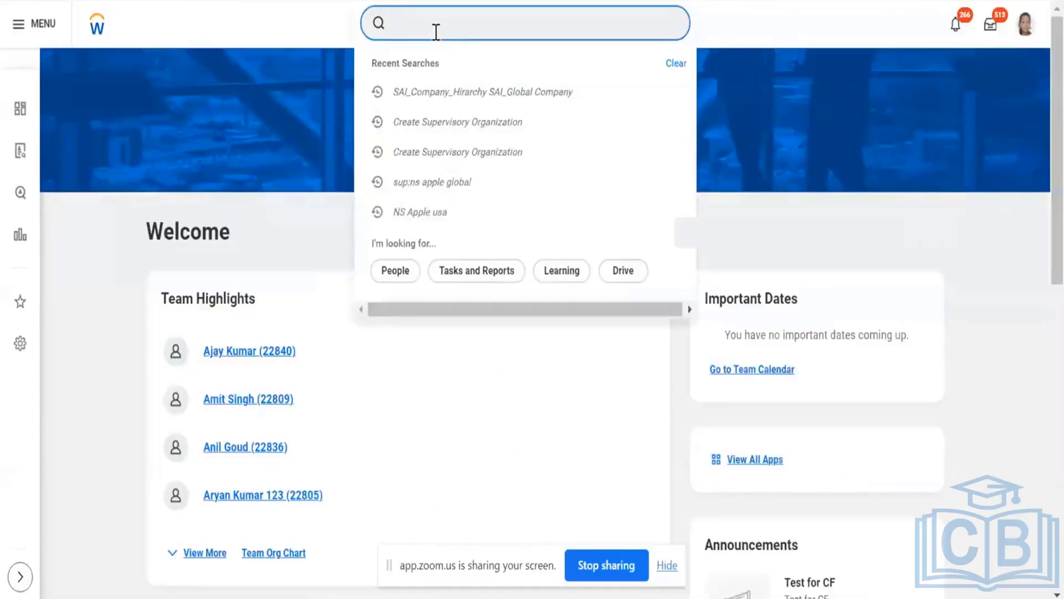
text(create)
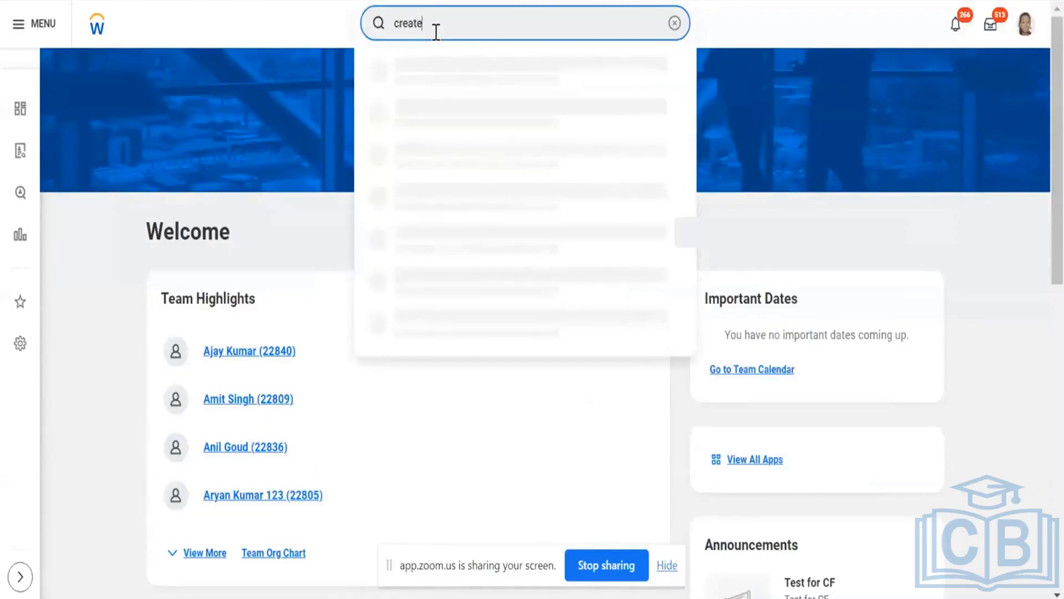
text( compan)
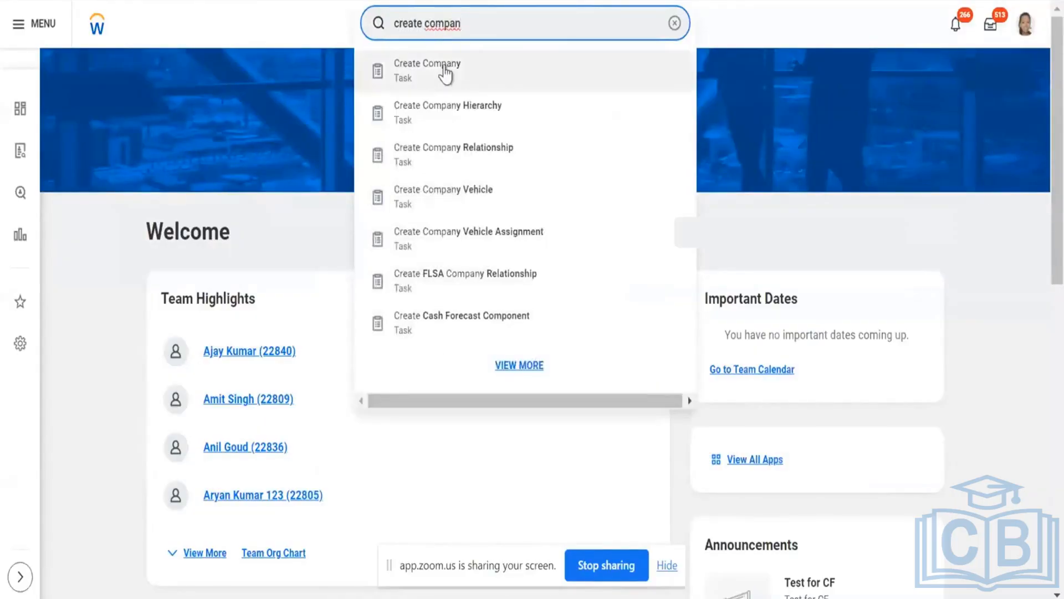
click(445, 69)
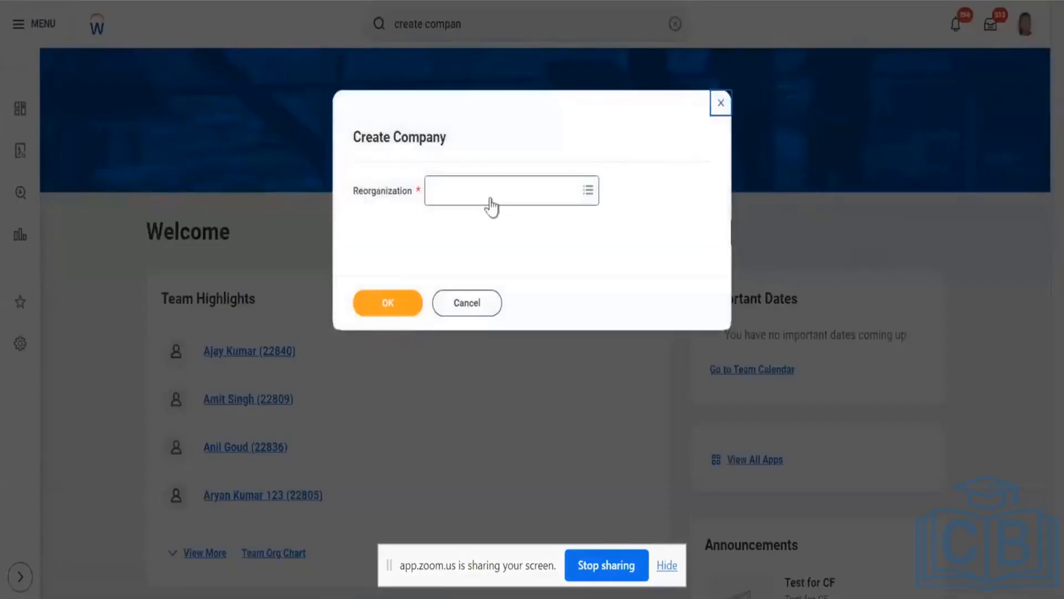
Create the reorganization "Apple Hospitals Inc" dated 01/01/1900, described as that name plus "- Test" and the tester's name, and continue with it
click(491, 198)
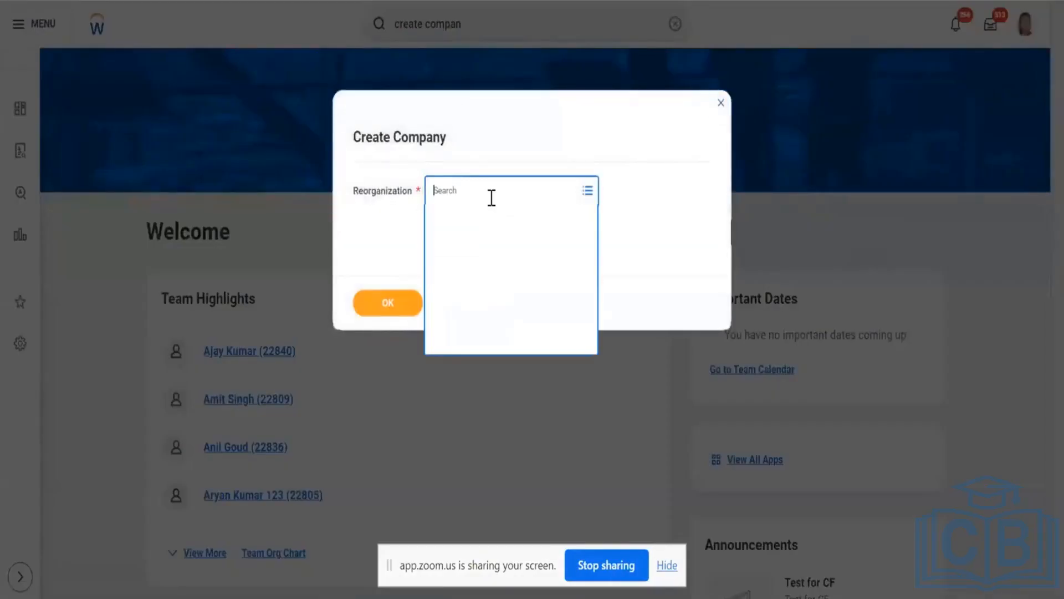
click(472, 338)
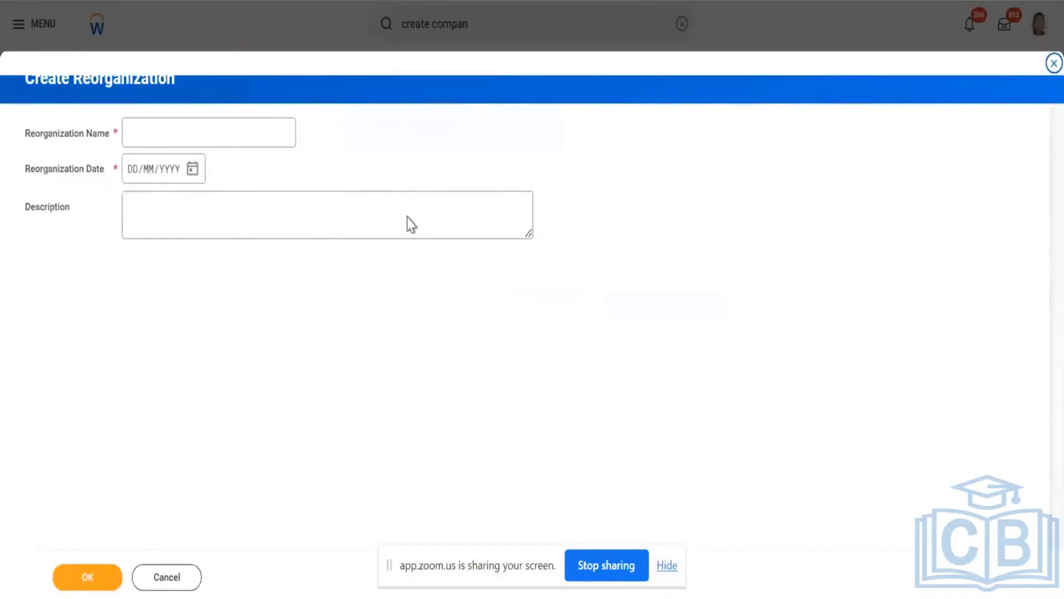
click(218, 135)
text(Apple Hospitals Inc)
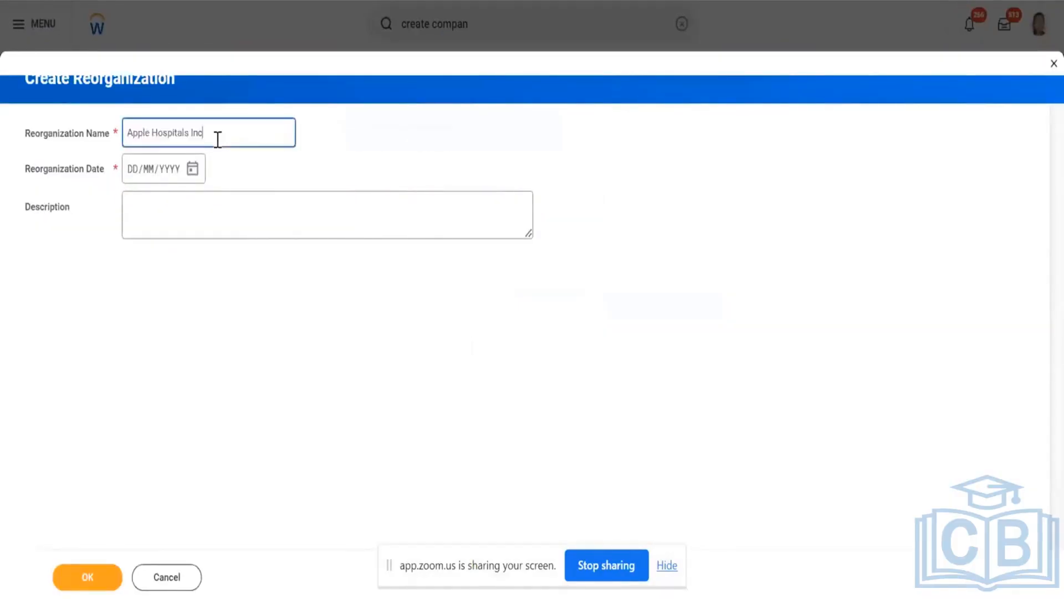
key(Tab)
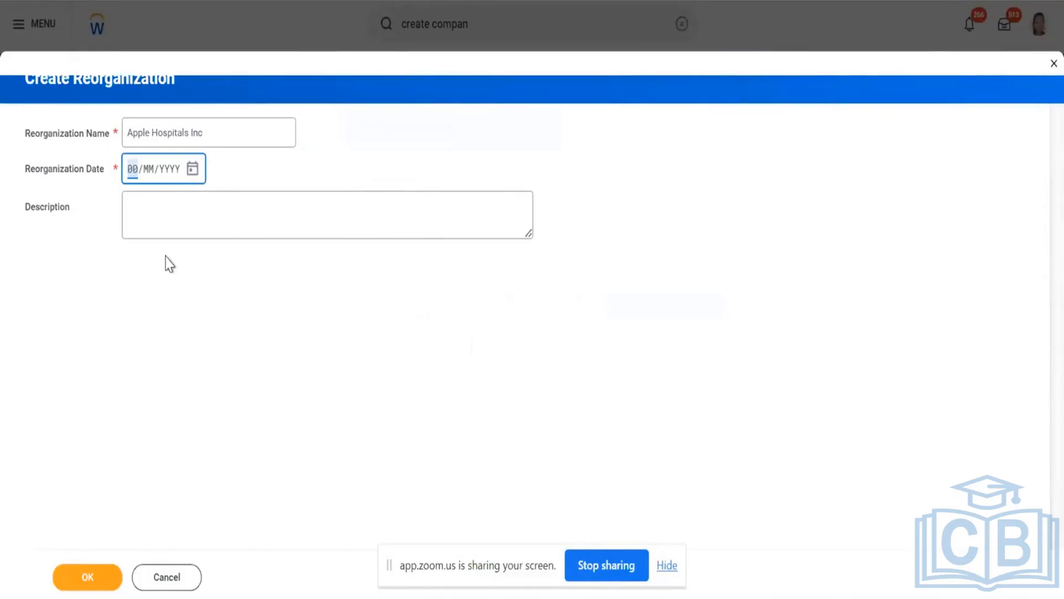
text(01/01/)
text(1900)
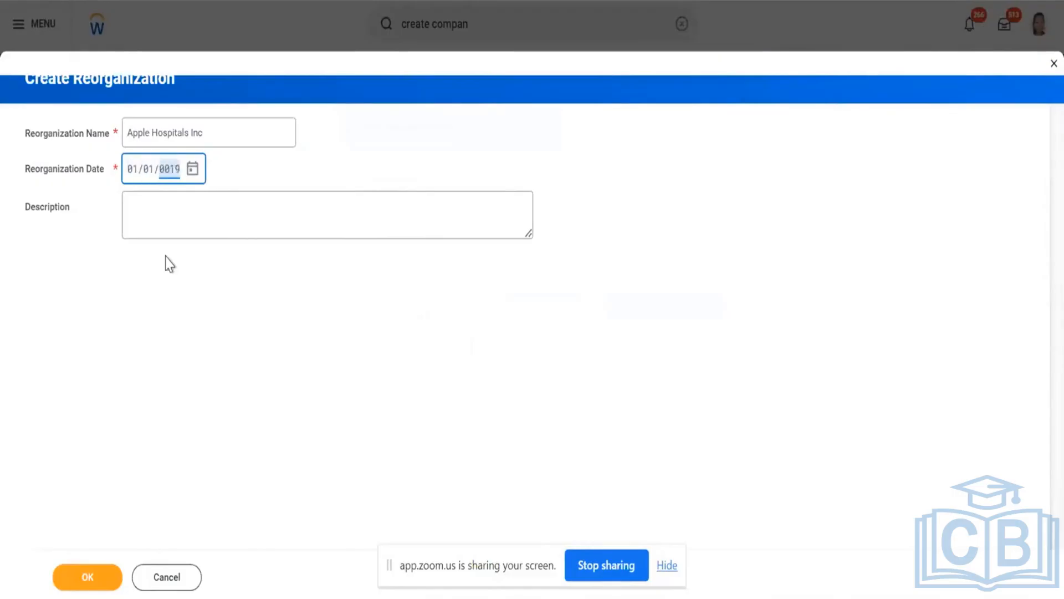
click(212, 211)
key(ctrl+v)
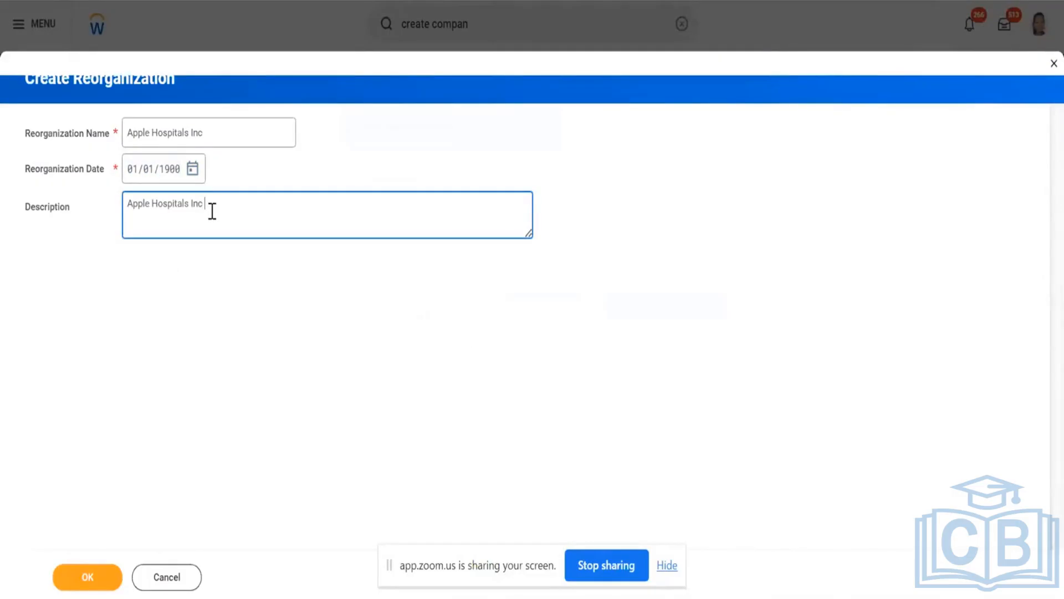
text(- Test Aryan)
click(103, 586)
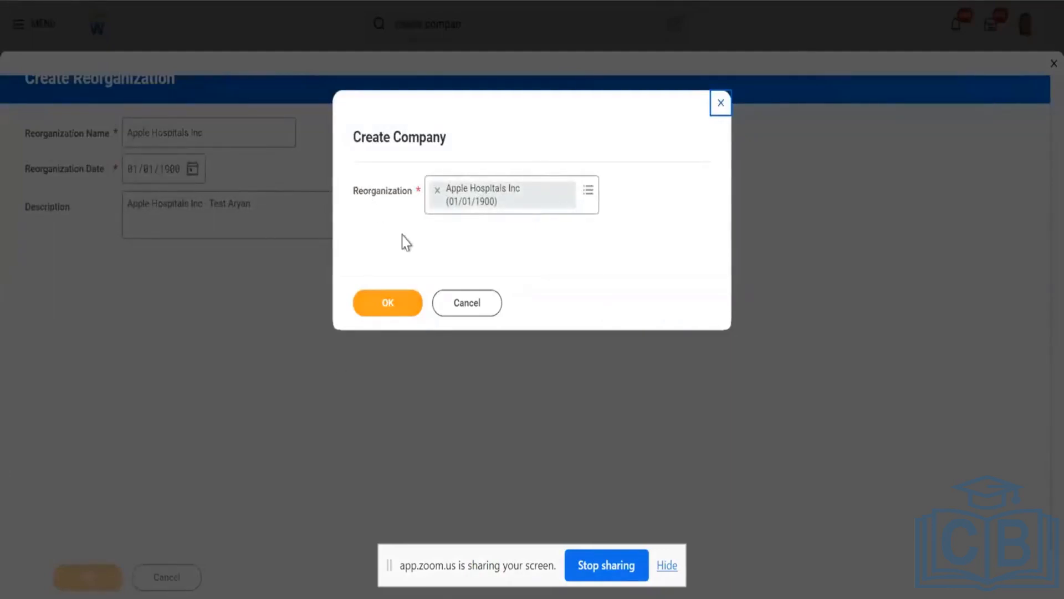
click(407, 303)
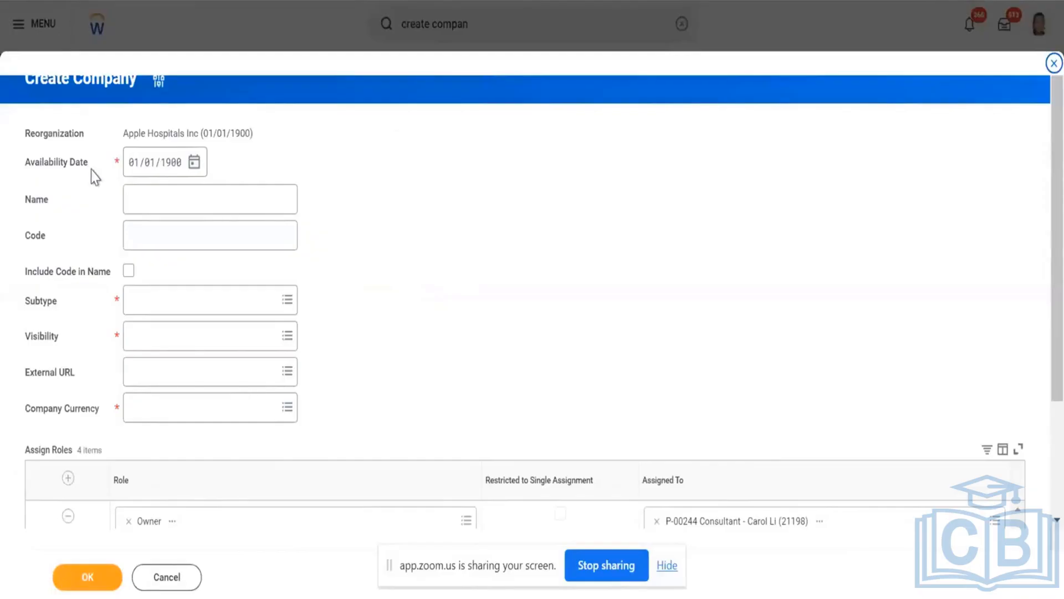
Name the company "Apple Hospitals Inc" and set its subtype to Company and its visibility to Everyone
mouse_move(86, 171)
click(159, 202)
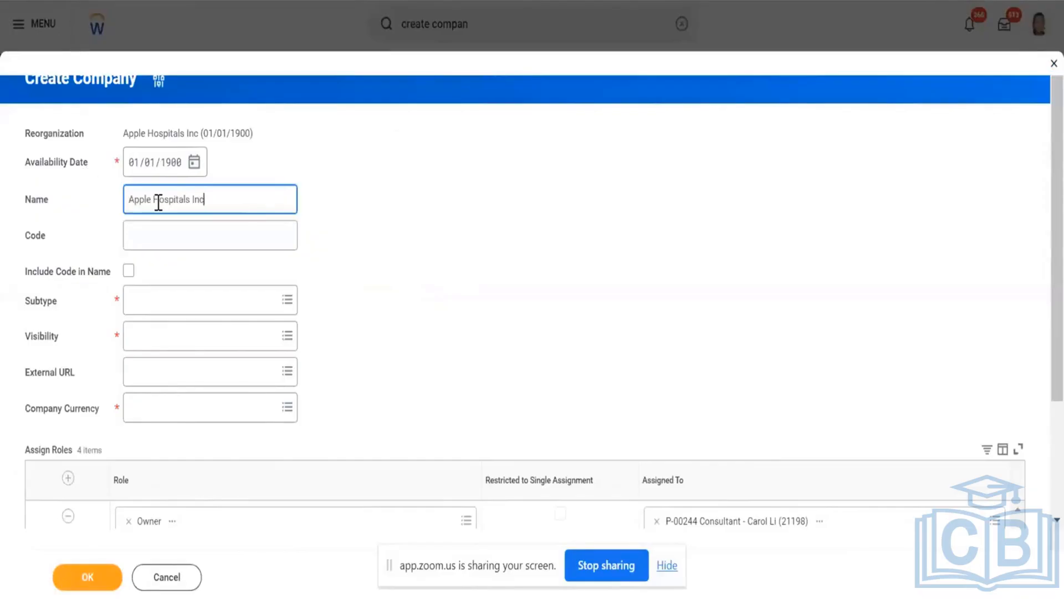
click(195, 297)
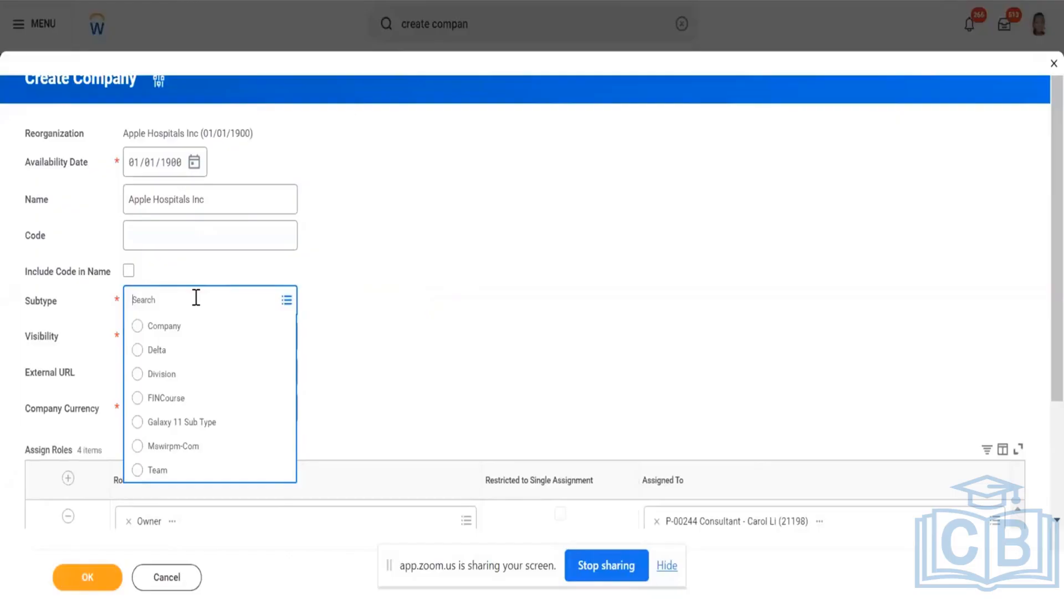
click(180, 327)
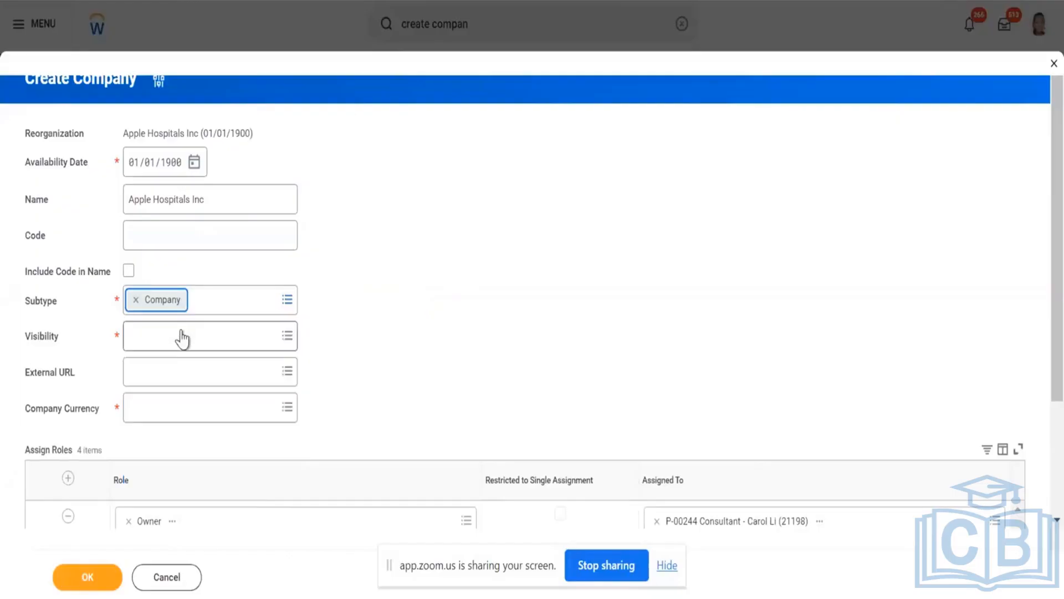
click(186, 336)
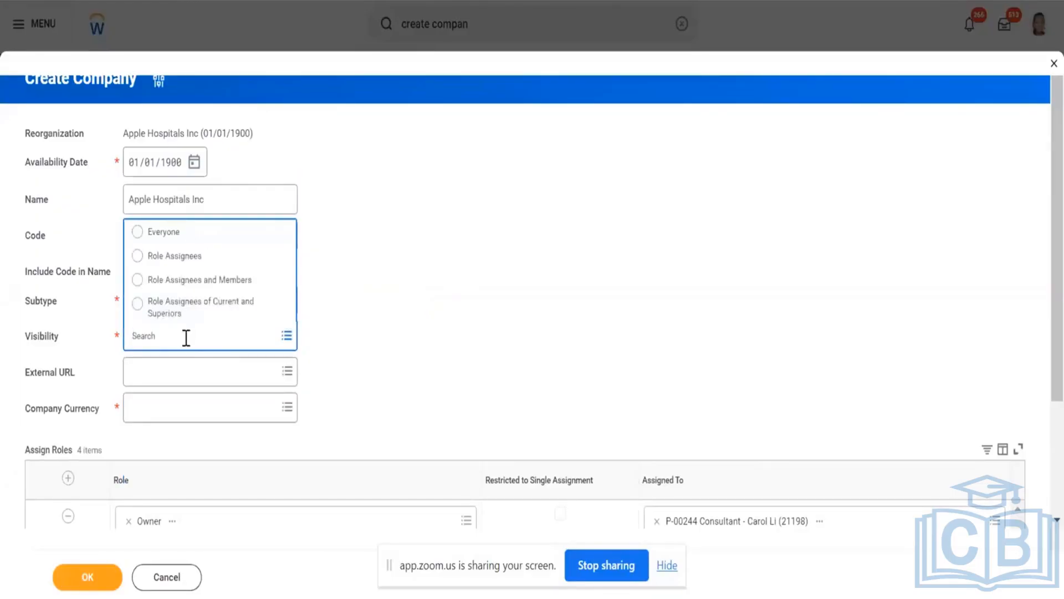
click(160, 232)
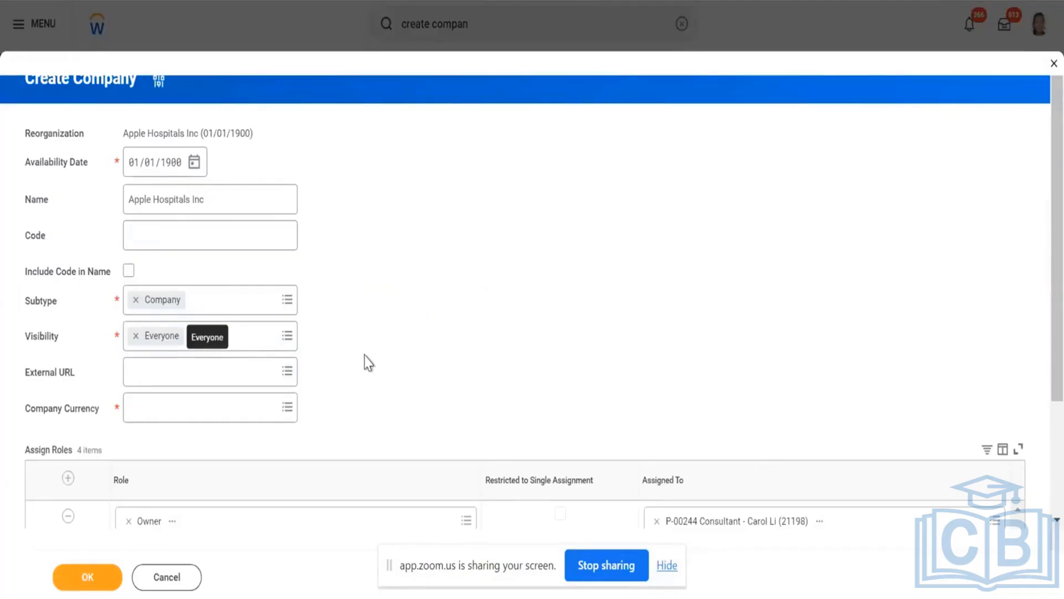
click(249, 337)
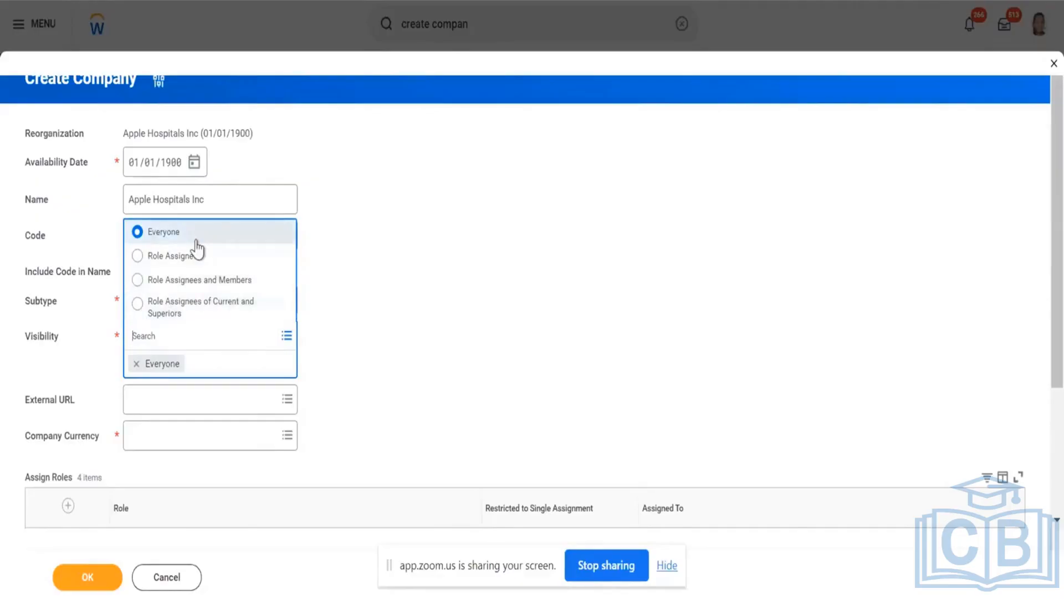
click(328, 375)
Set the company currency to INR
click(242, 403)
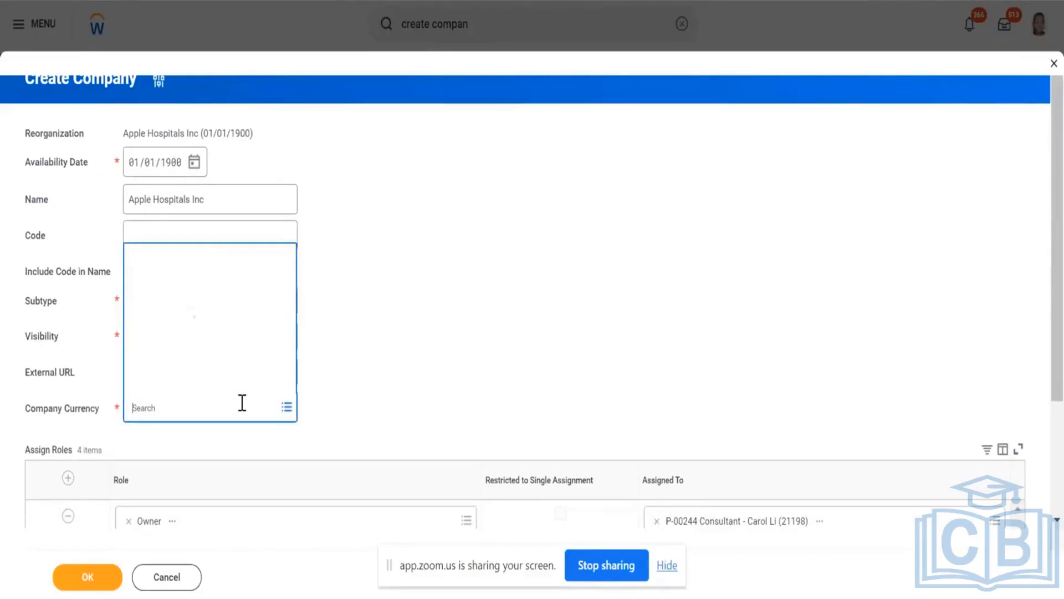
text(inr)
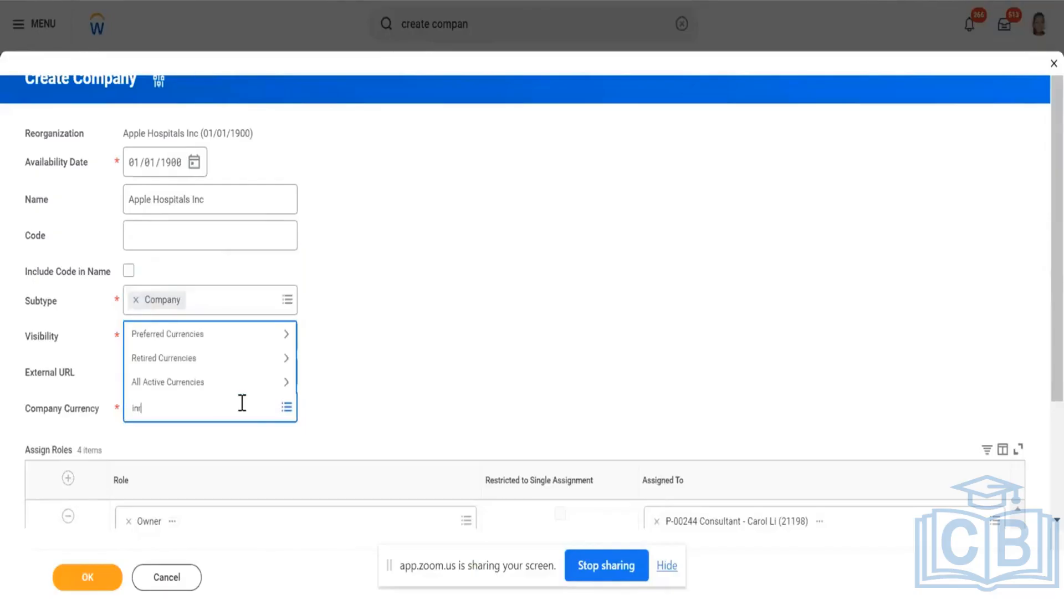
key(Return)
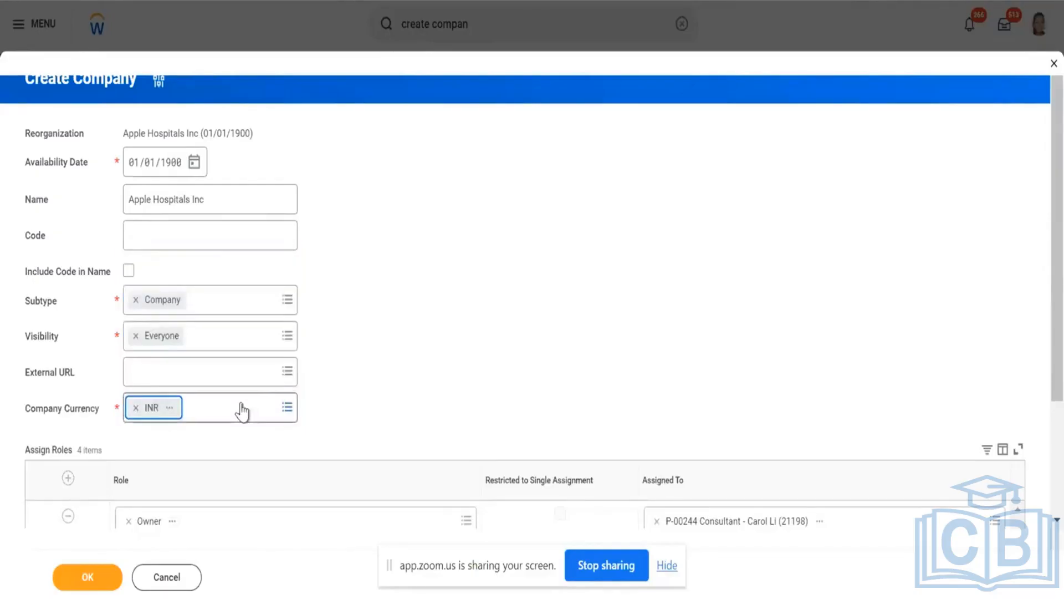
click(315, 343)
Create the company with "- Test" and the tester's name appended to its name, and open its assigned roles
scroll(381, 314, down, 3)
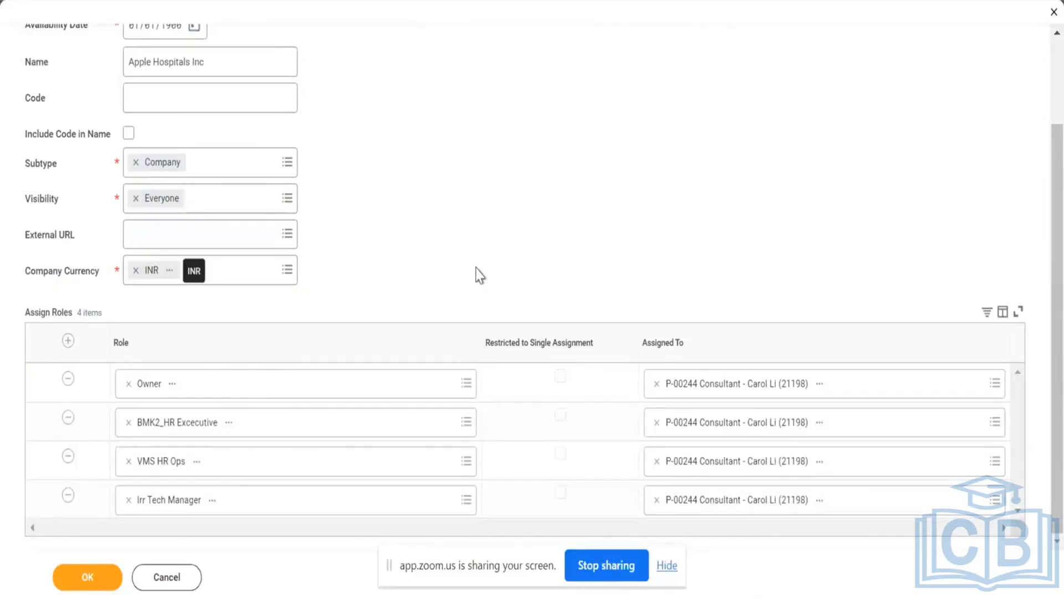
scroll(476, 269, up, 2)
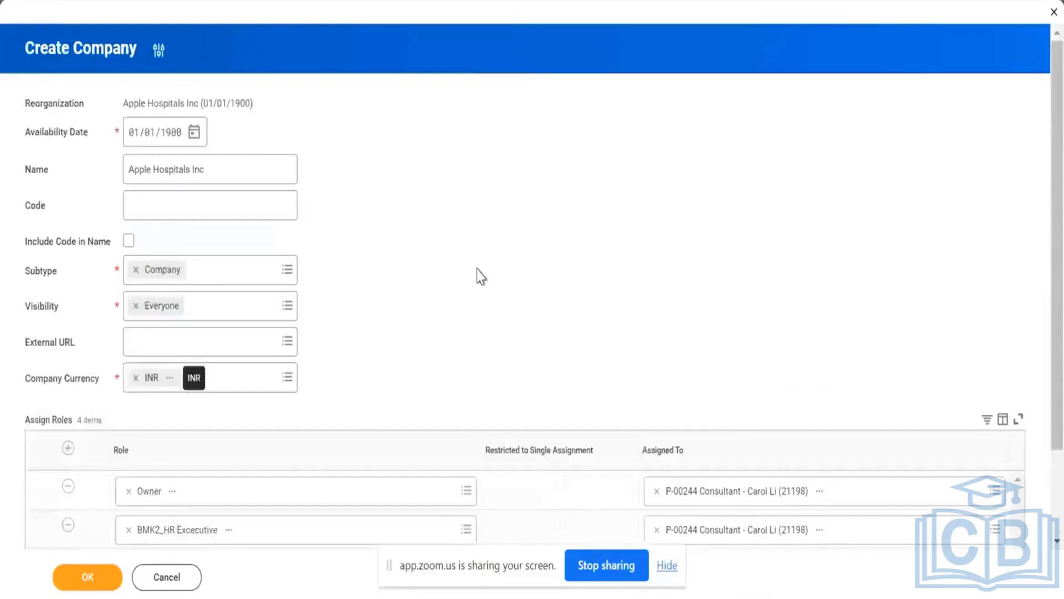
click(243, 167)
text(- Test Ar)
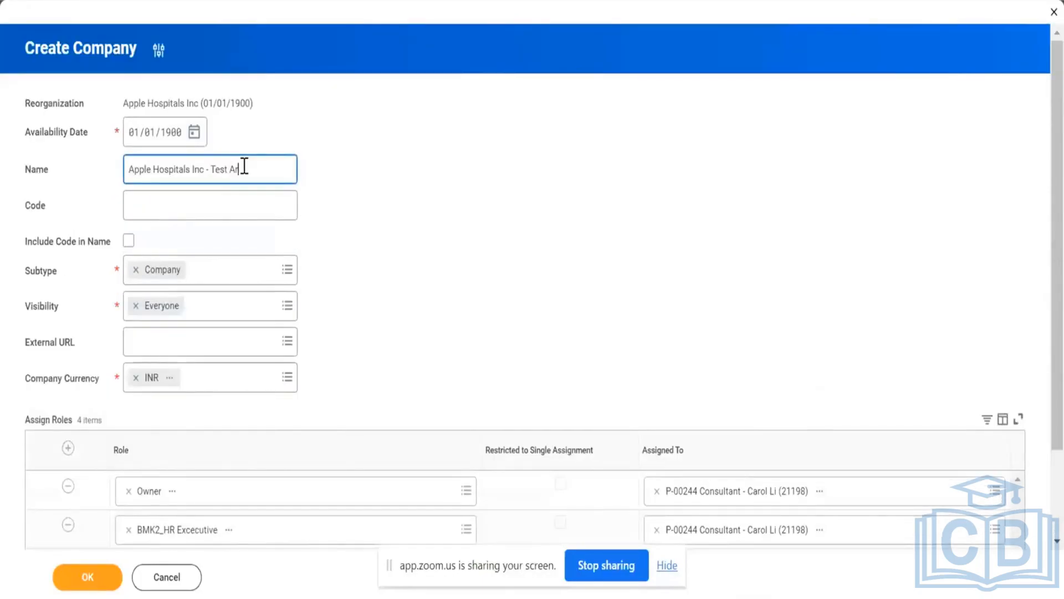
text(yan)
click(102, 575)
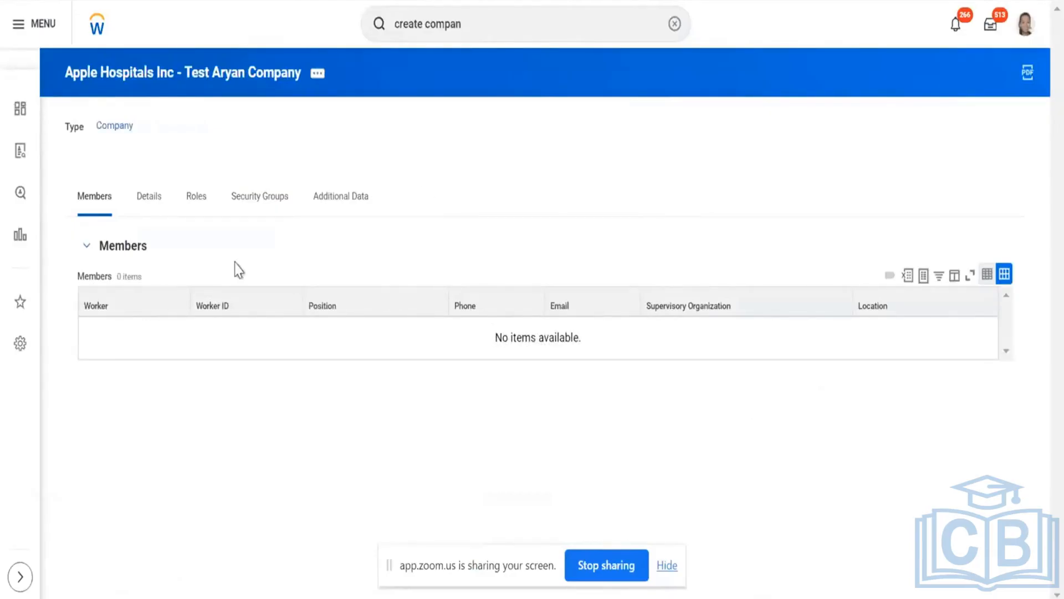
click(196, 196)
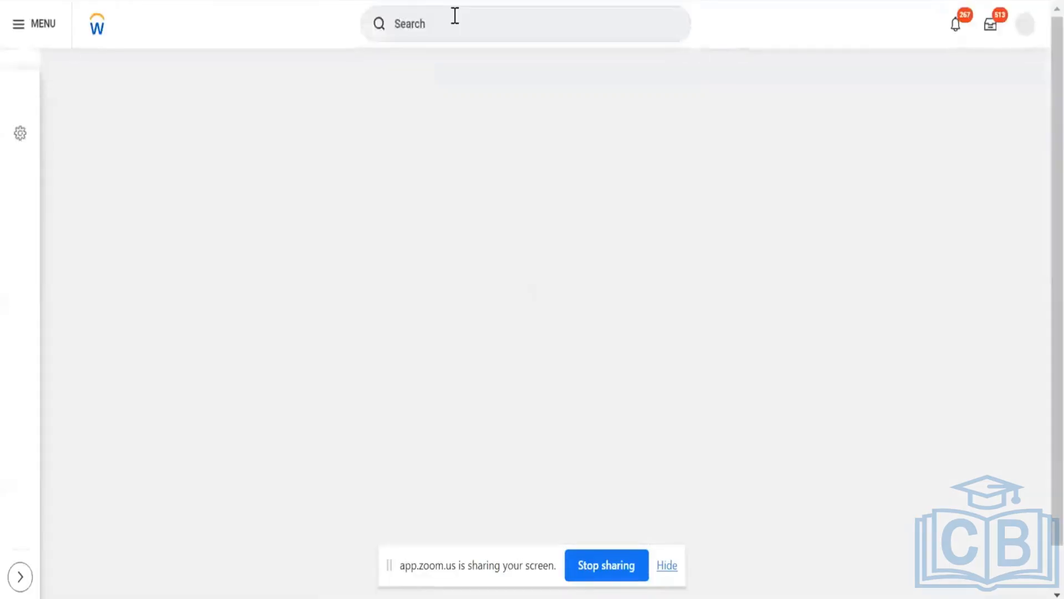
Create a cost center named "AH001 CC Management" under the Apple Hospitals Inc reorganization, available from 01/01/1900
click(454, 15)
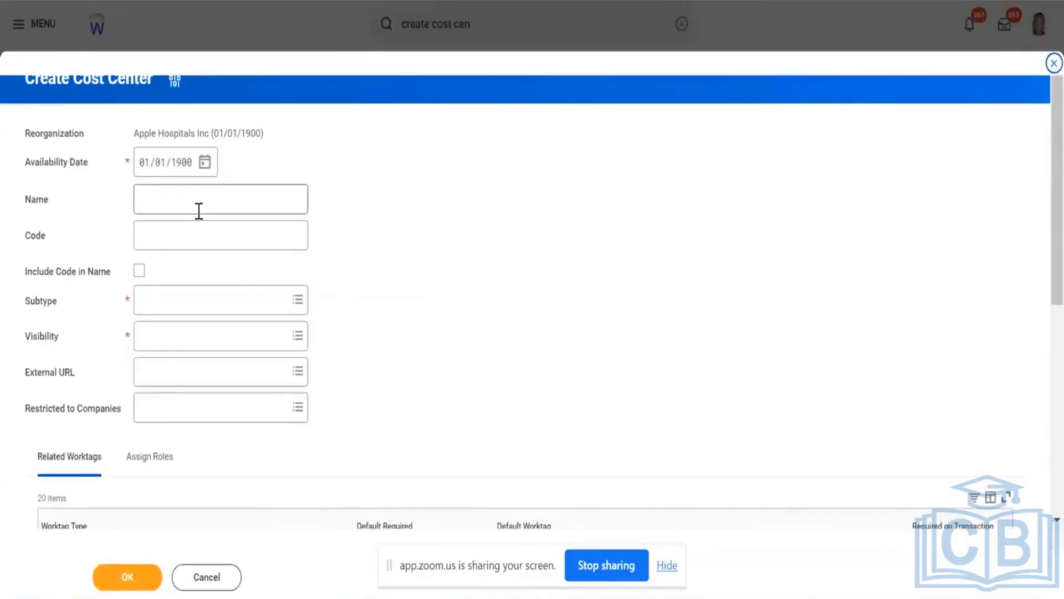
click(84, 161)
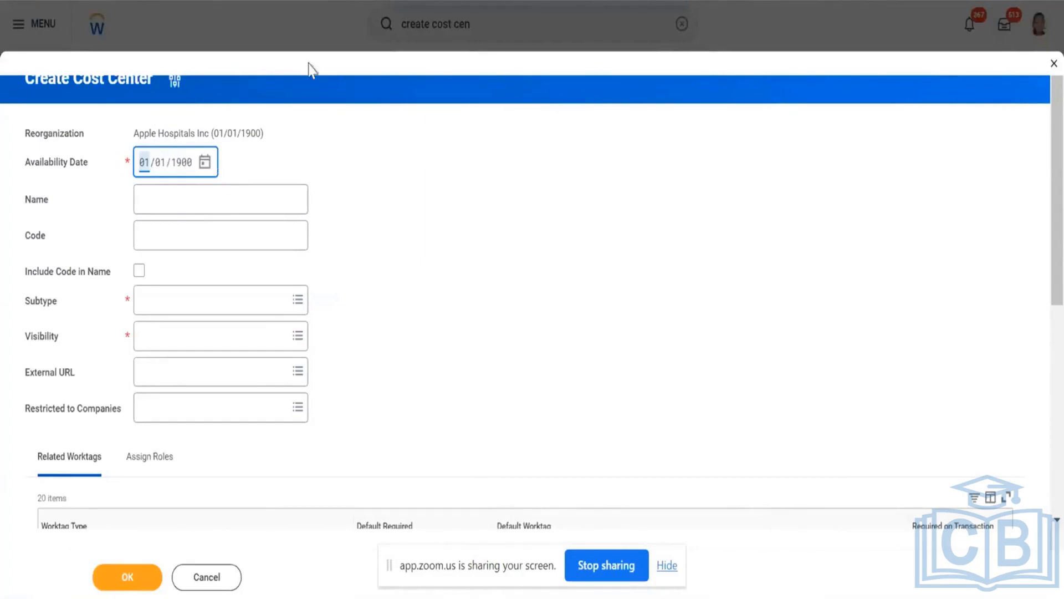
click(249, 200)
text(AH001 CC Management)
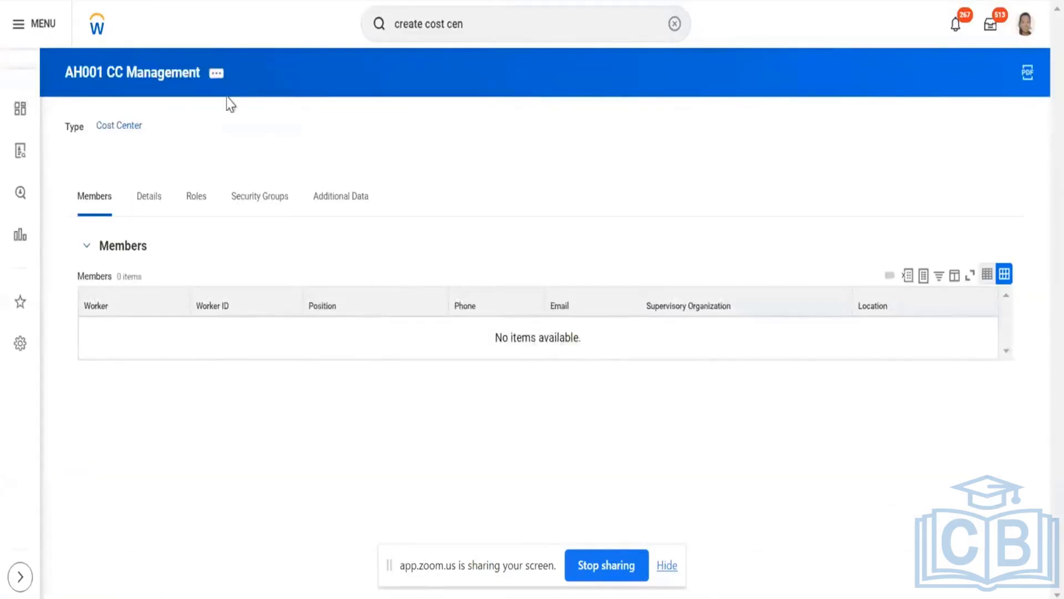
Set the cost center's organization reference ID to "AH001 CC Management" and return to the cost center's page
click(216, 78)
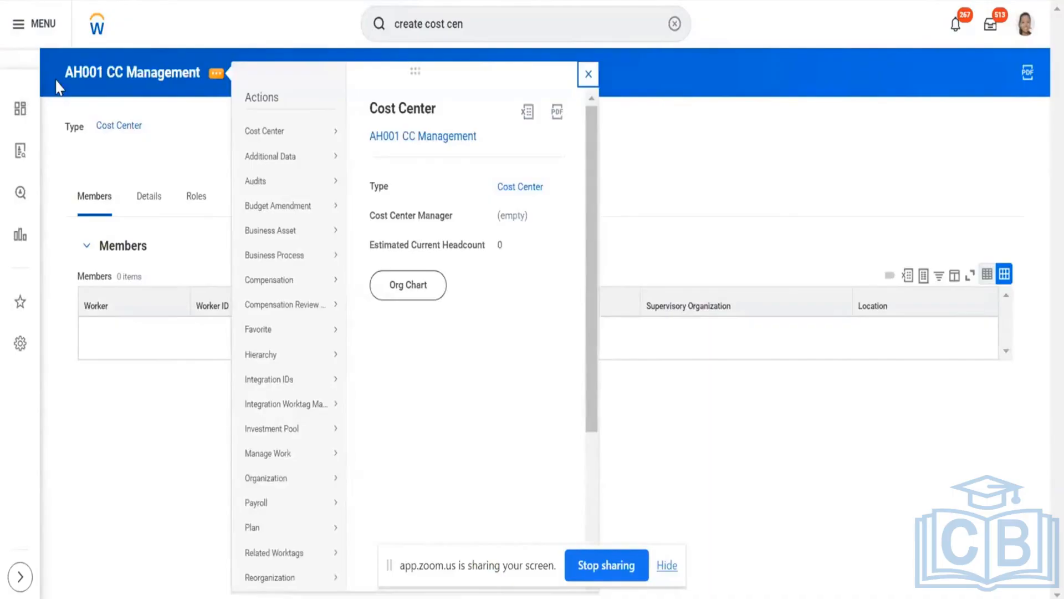
mouse_move(328, 395)
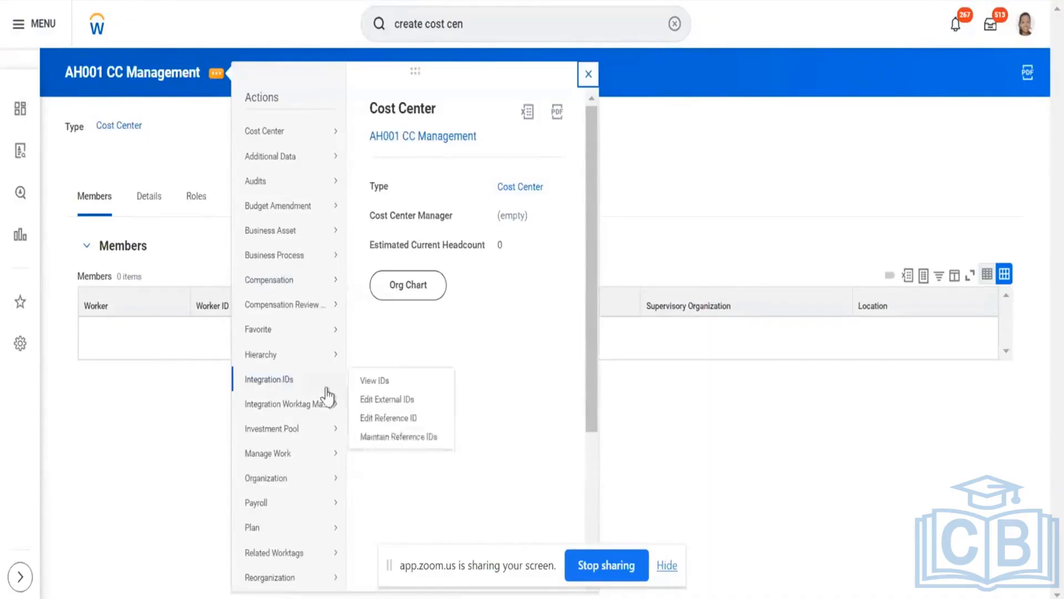
click(386, 417)
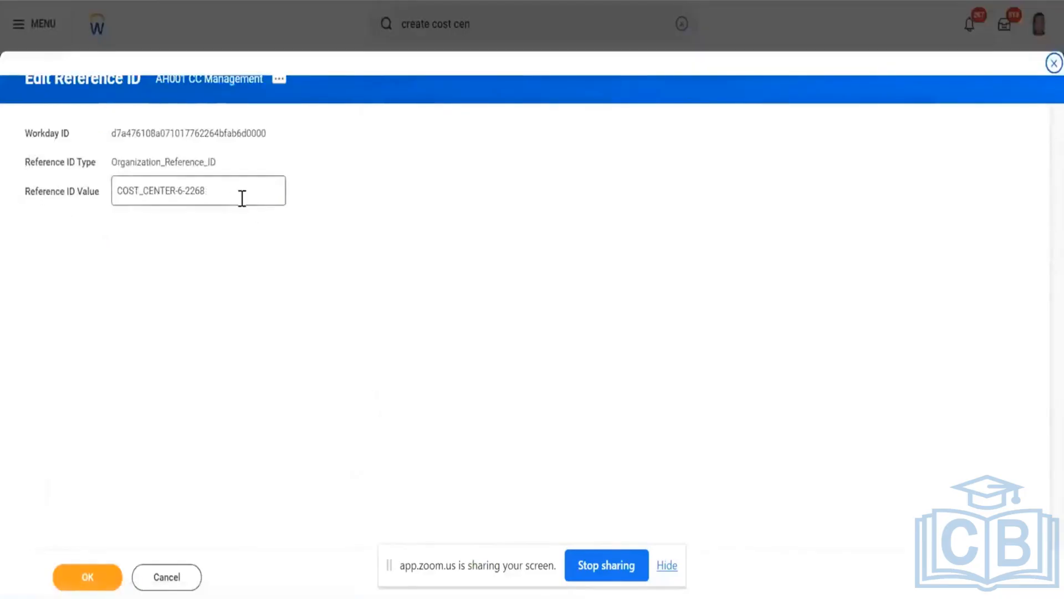
triple_click(243, 198)
text(AH001 CC Management)
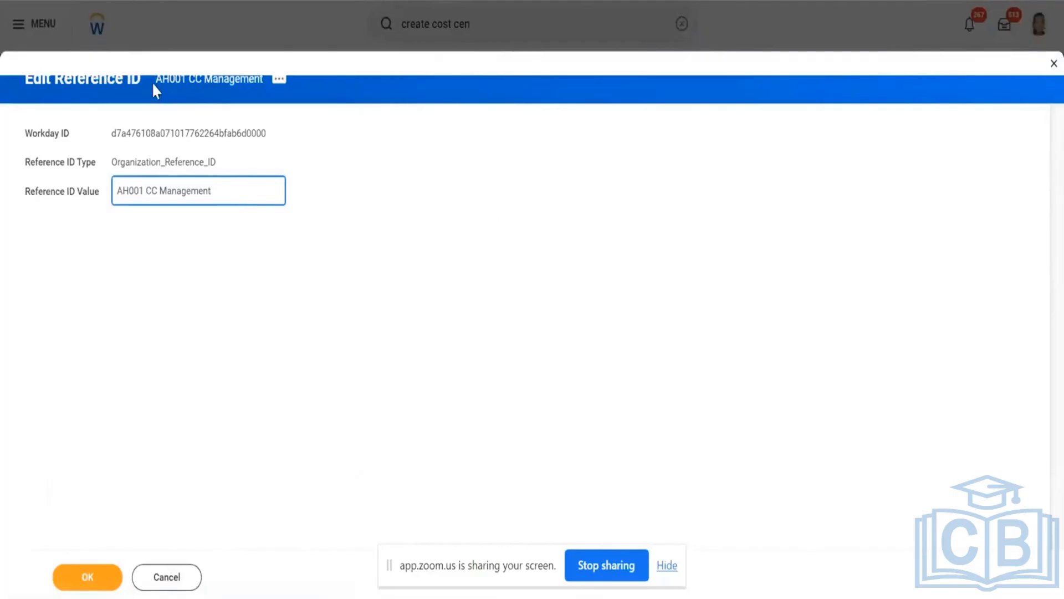
drag(153, 83, 242, 88)
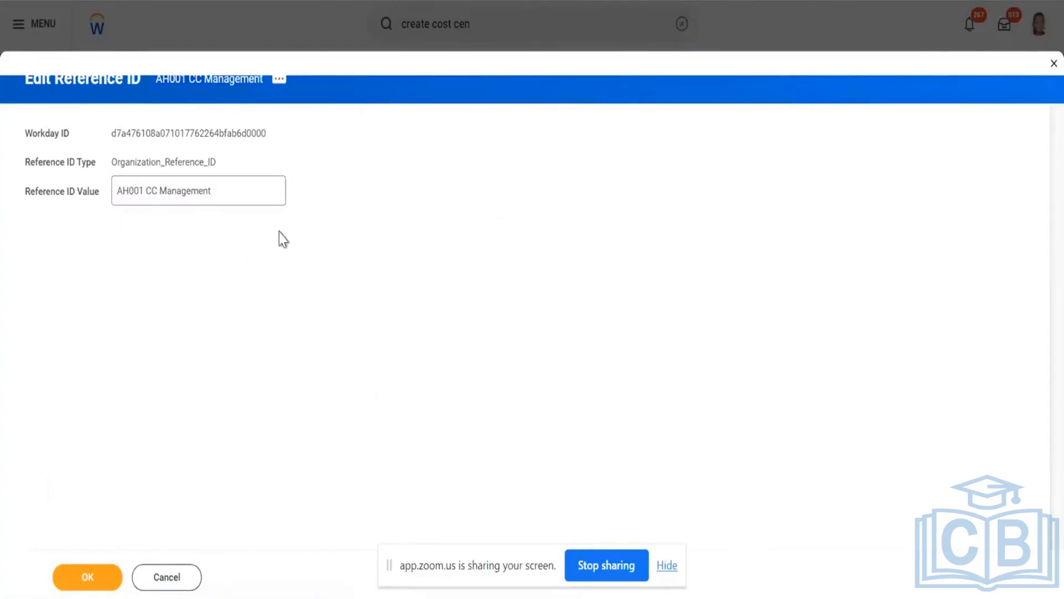
click(102, 578)
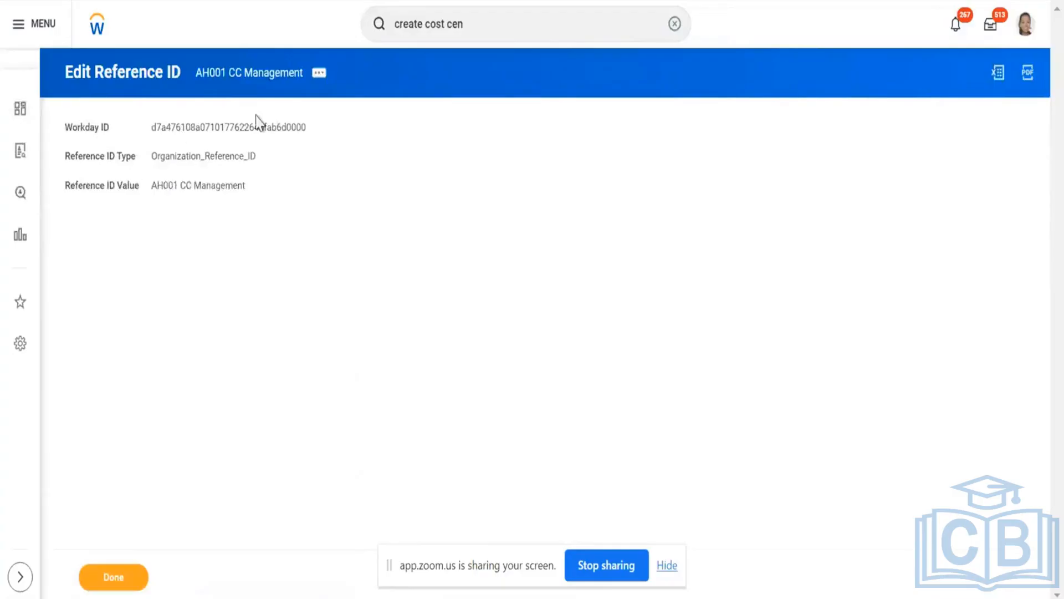
click(258, 78)
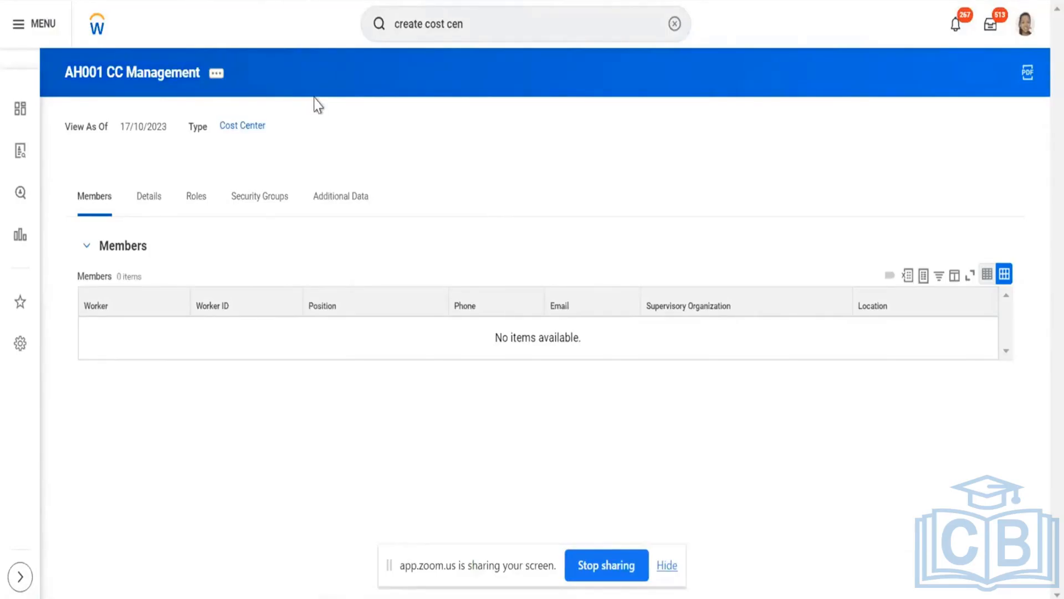
In a duplicate of the current browser page, start a new cost center hierarchy under the Apple Hospitals Inc reorganization
right_click(551, 0)
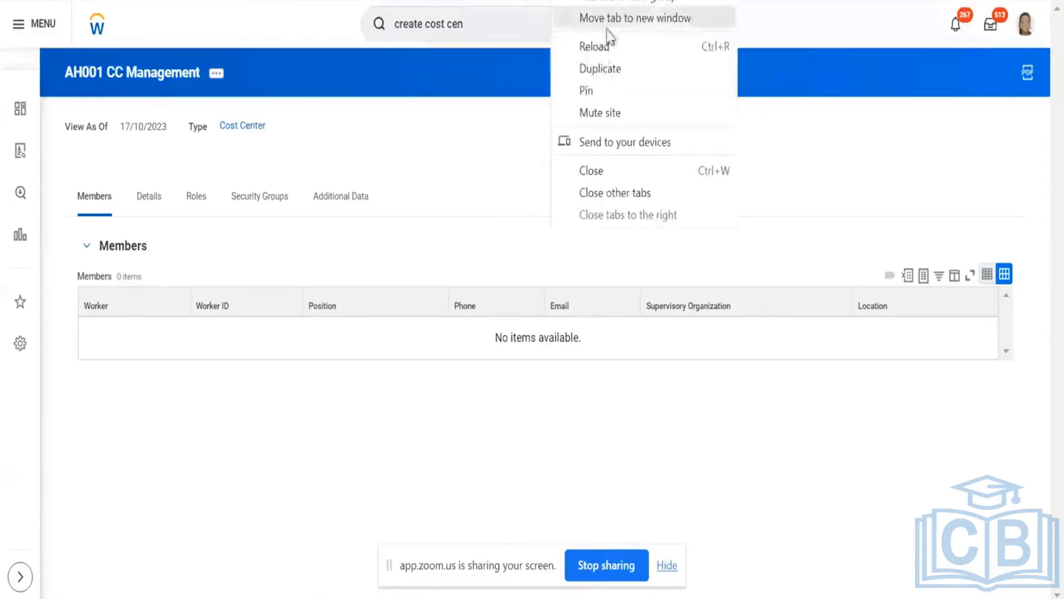
click(610, 66)
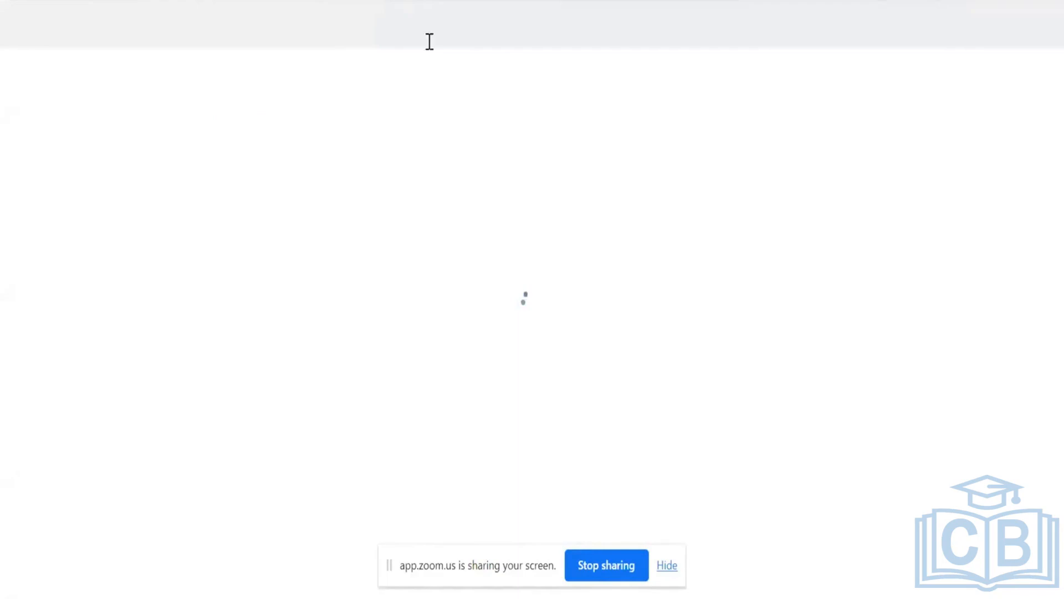
click(457, 32)
text(cr)
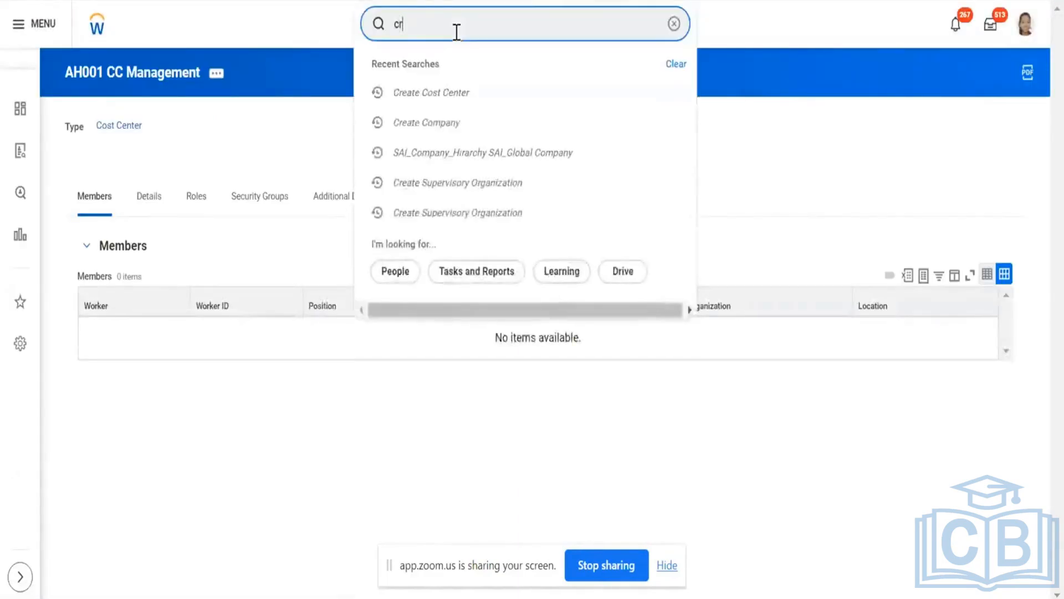
text(eate cos cen hier)
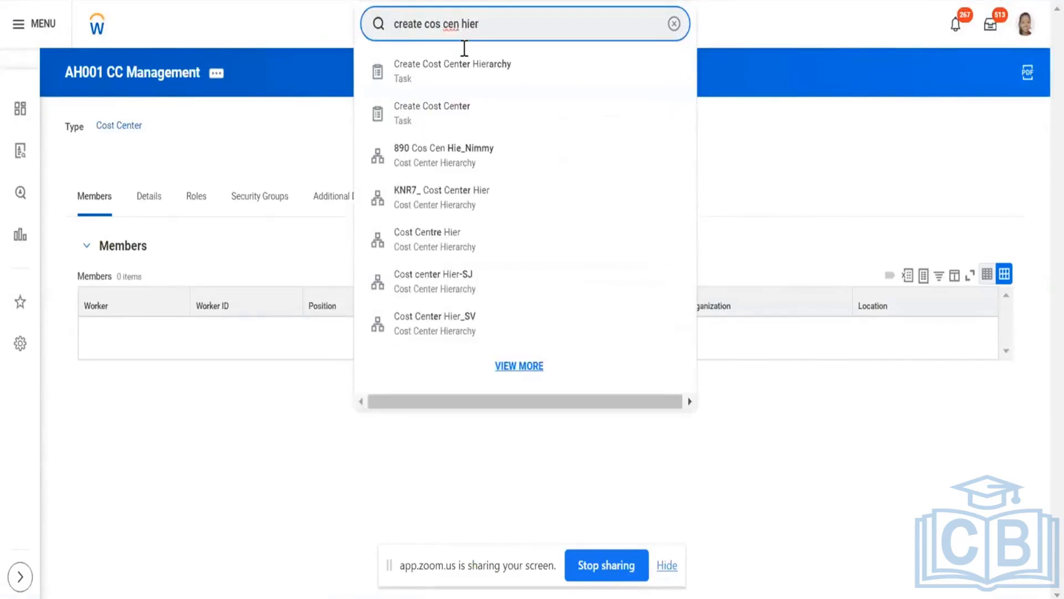
click(468, 81)
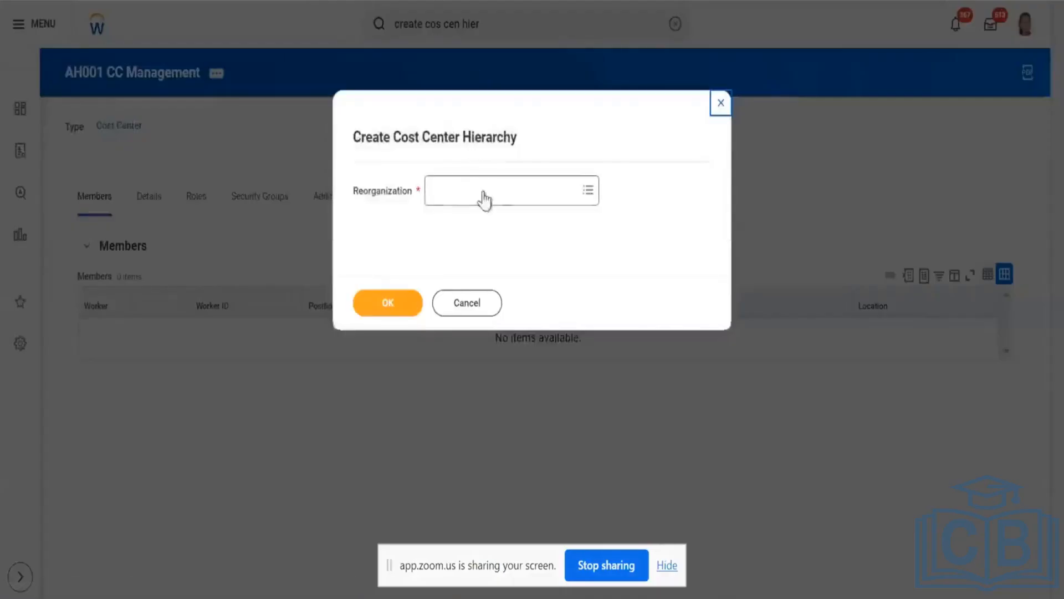
text(appl ho)
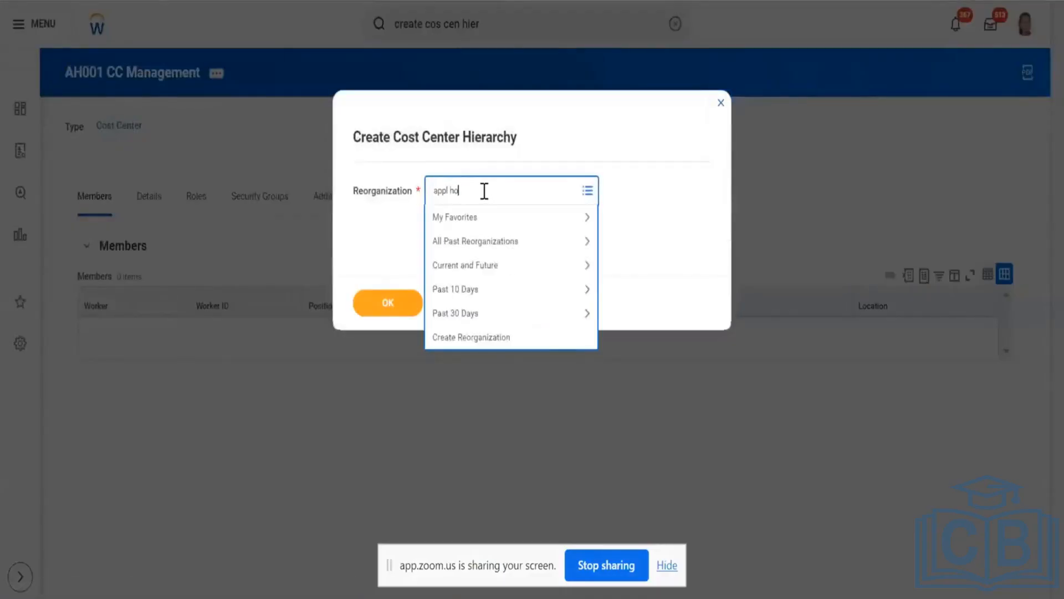
text( inco)
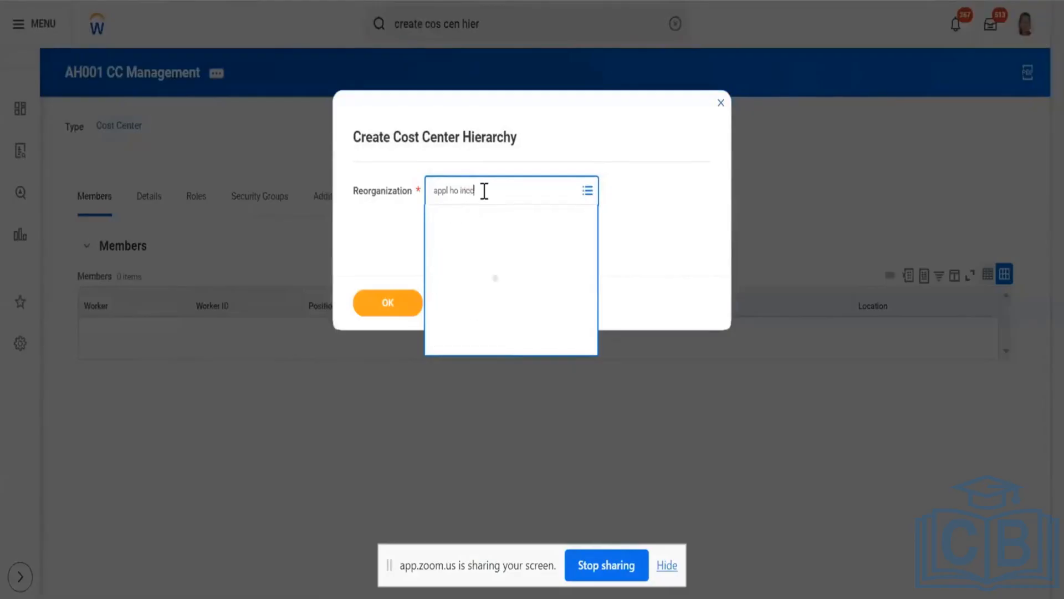
click(486, 370)
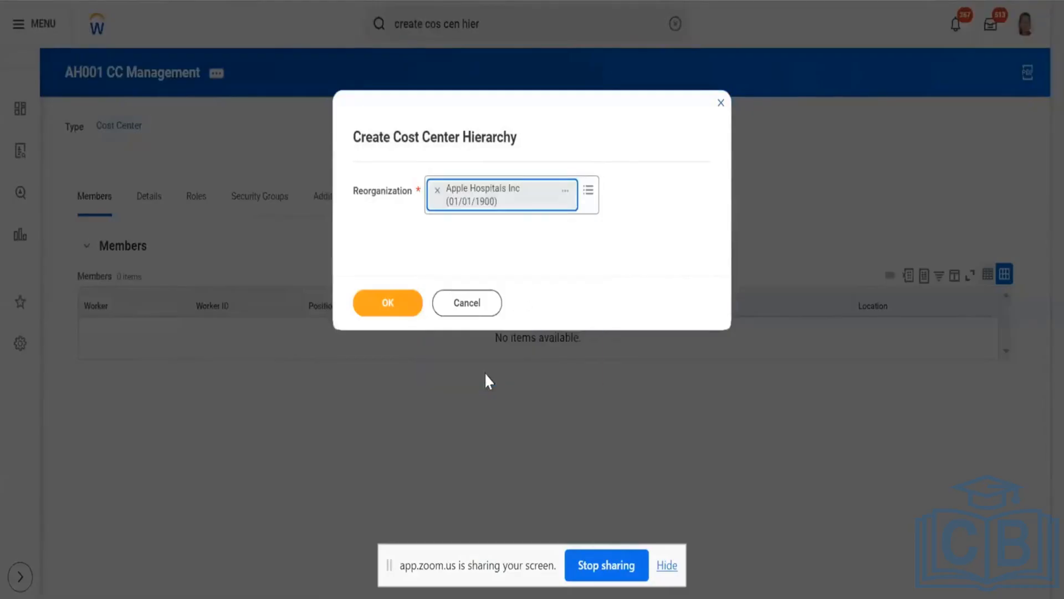
click(396, 308)
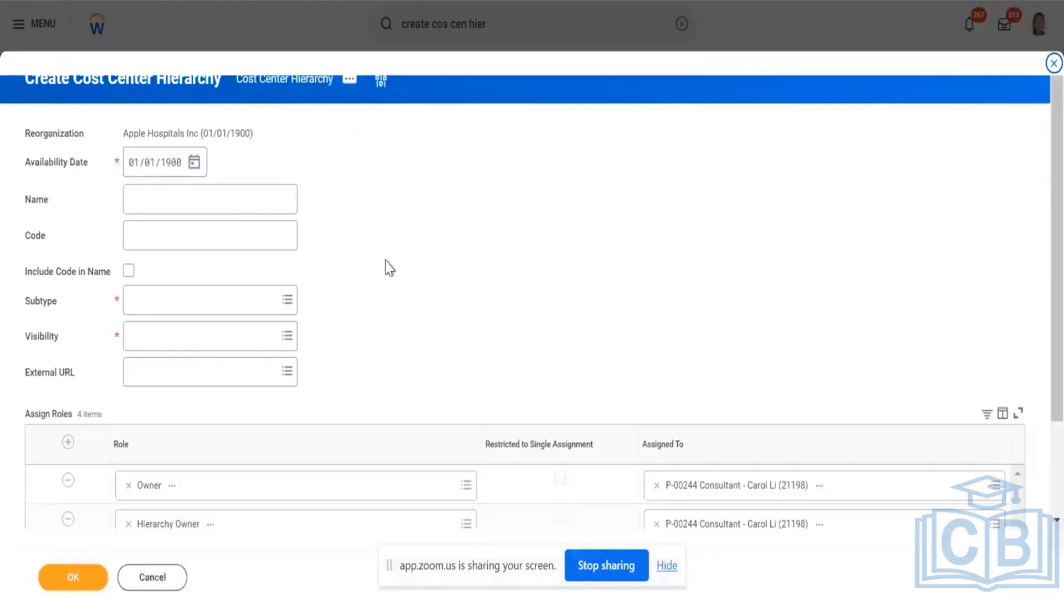
Name the hierarchy "CC Apple - Test" plus the tester's name, with subtype Cost Center and visibility Everyone
click(240, 211)
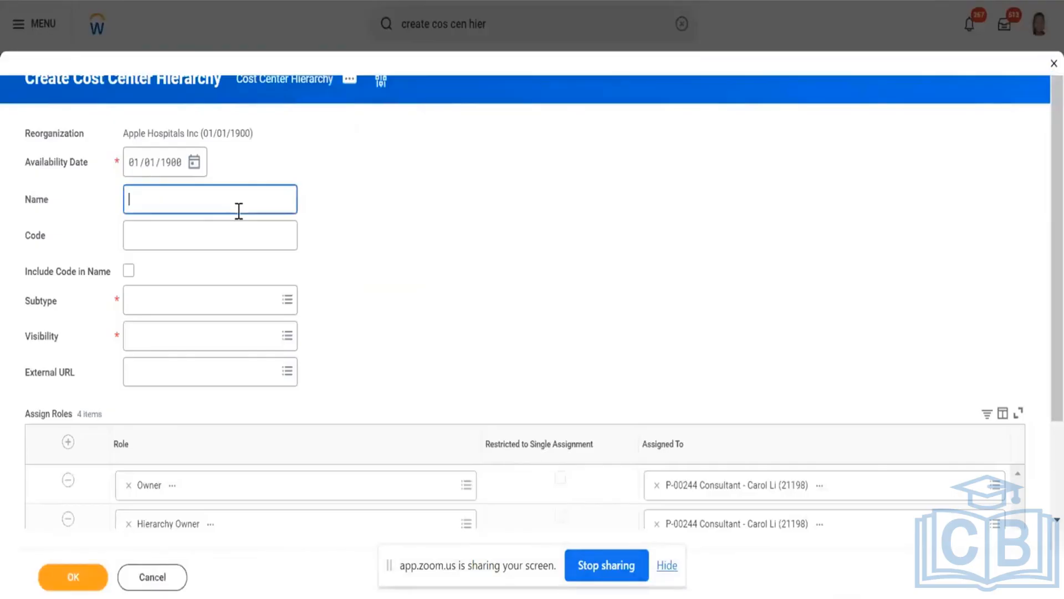
text(CC Apple:- Test Aryan)
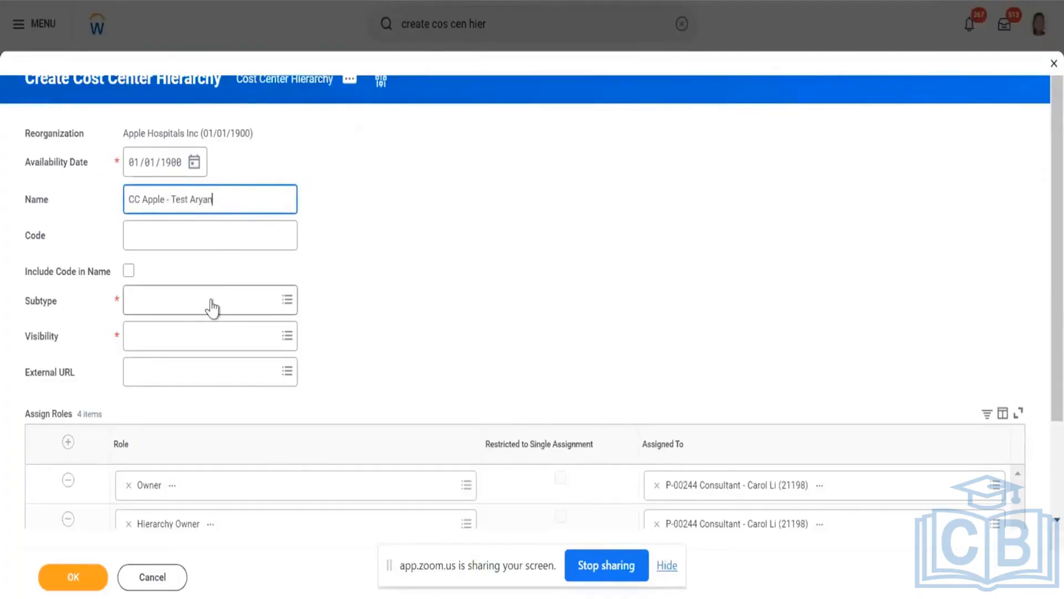
click(212, 299)
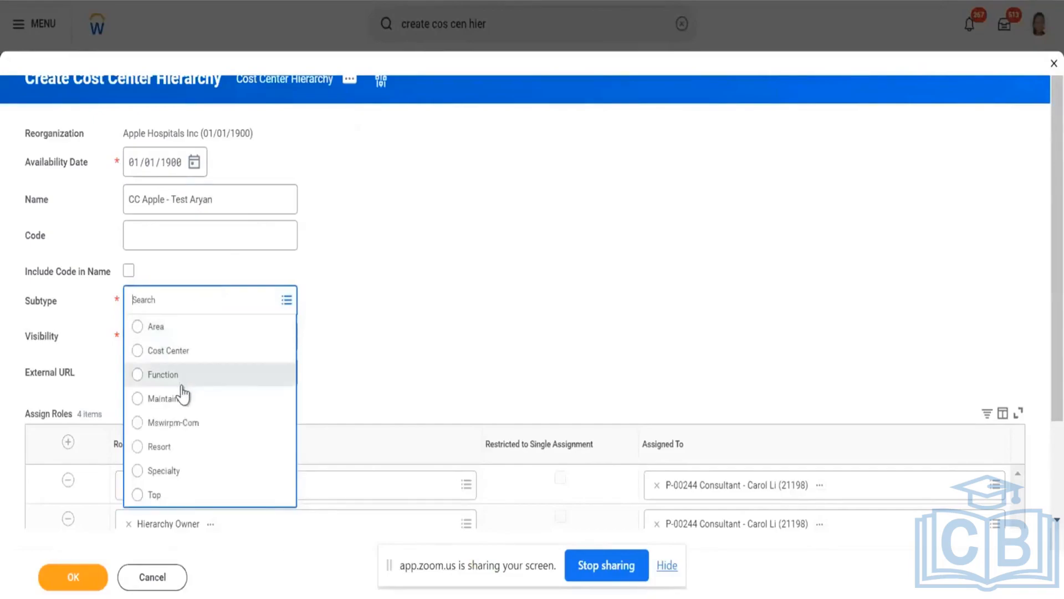
click(188, 357)
click(174, 337)
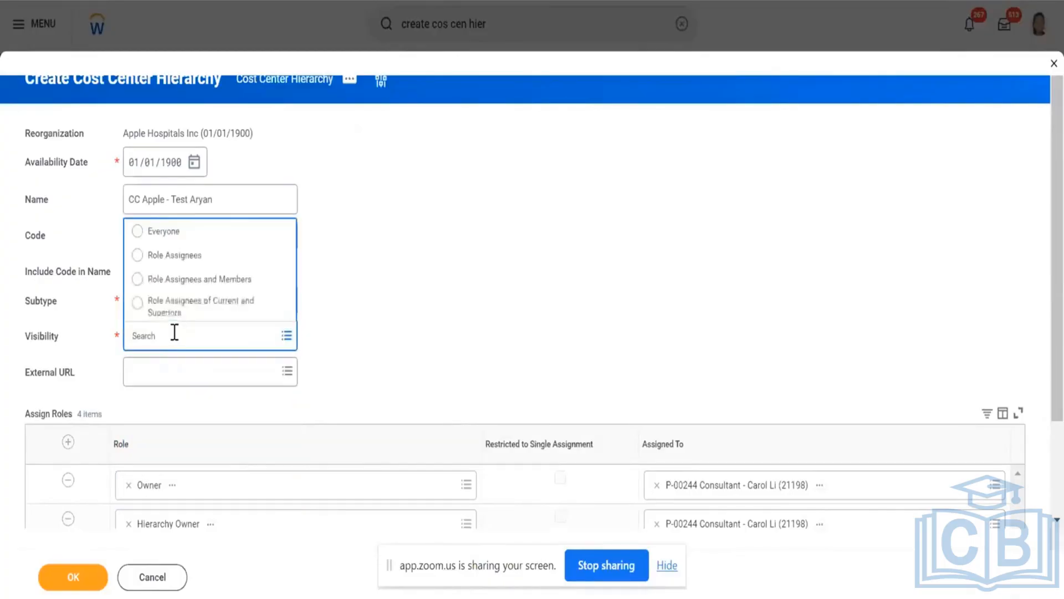
click(166, 232)
scroll(372, 275, down, 3)
scroll(223, 388, up, 2)
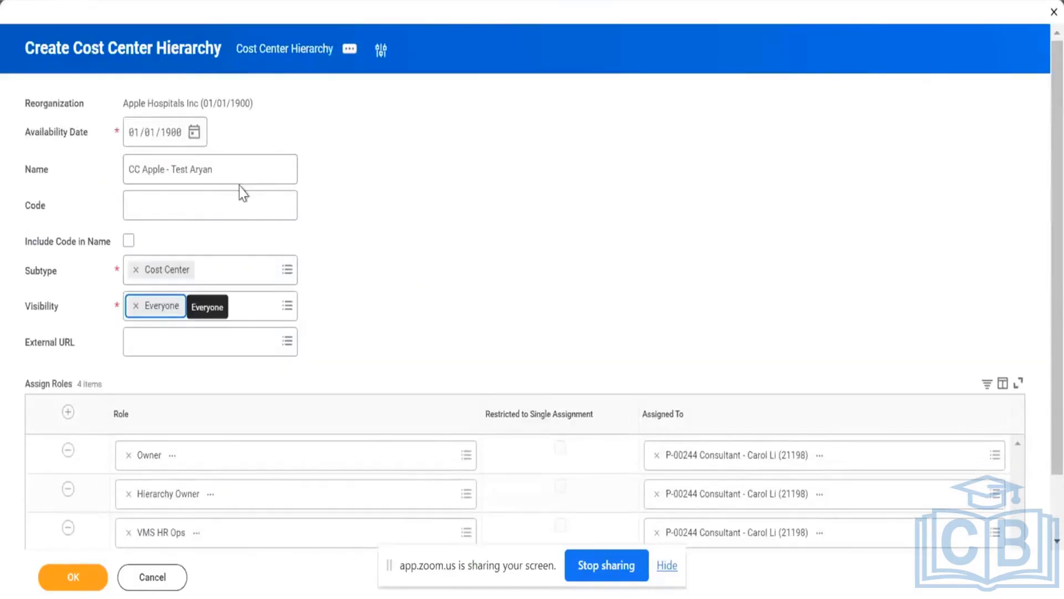
Copy the hierarchy's full name and create the cost center hierarchy
click(234, 182)
key(ctrl+a)
key(ctrl+c)
click(234, 182)
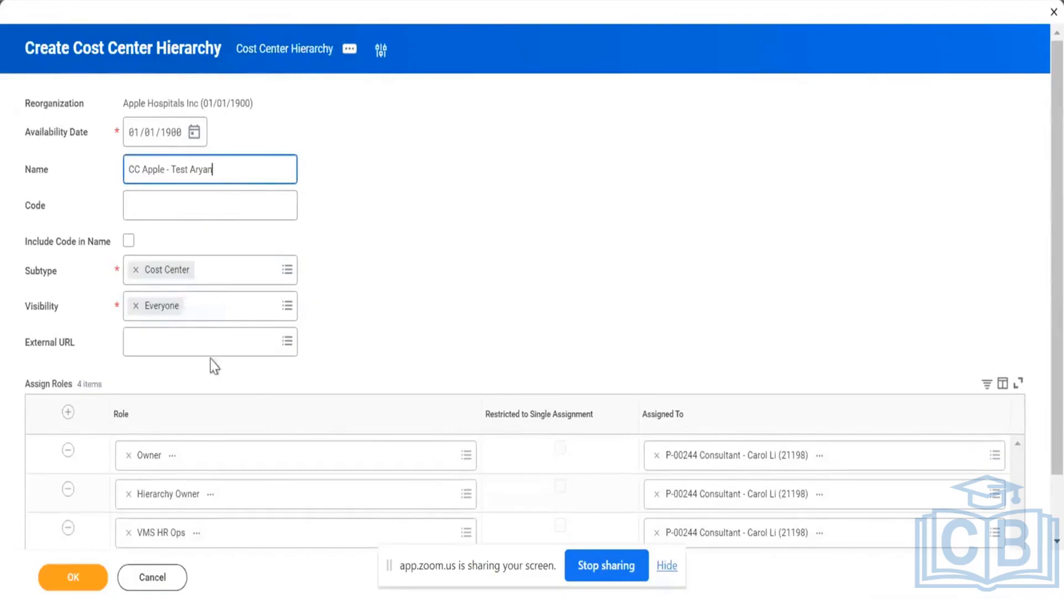
click(93, 578)
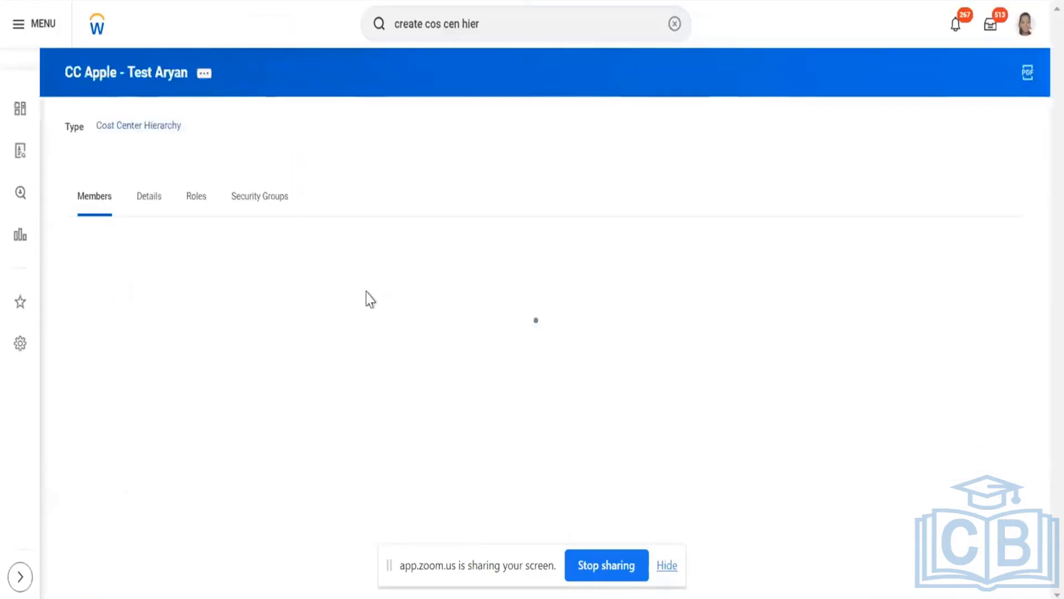
click(205, 74)
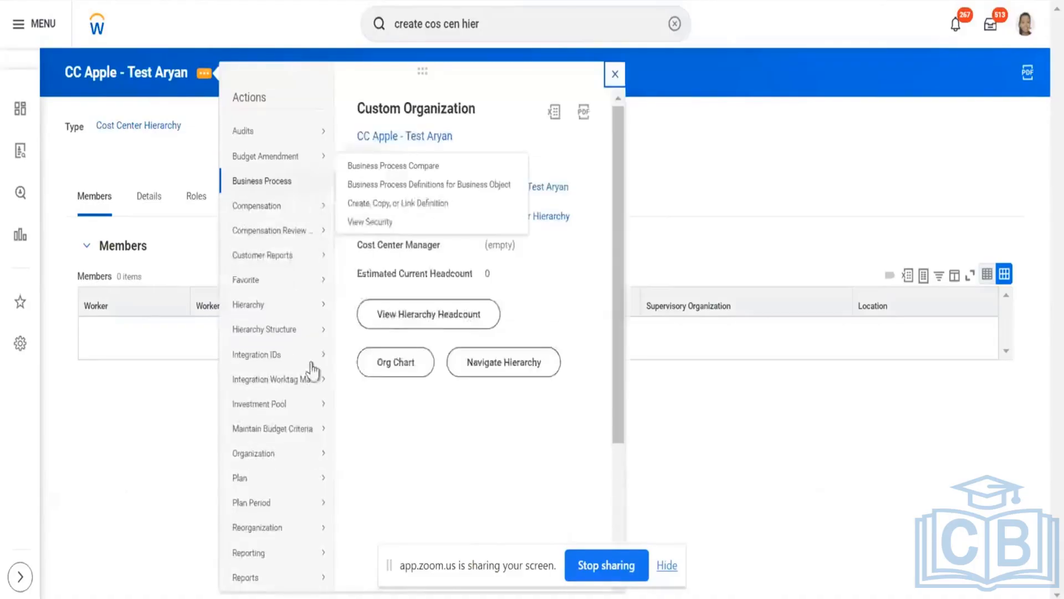
mouse_move(271, 359)
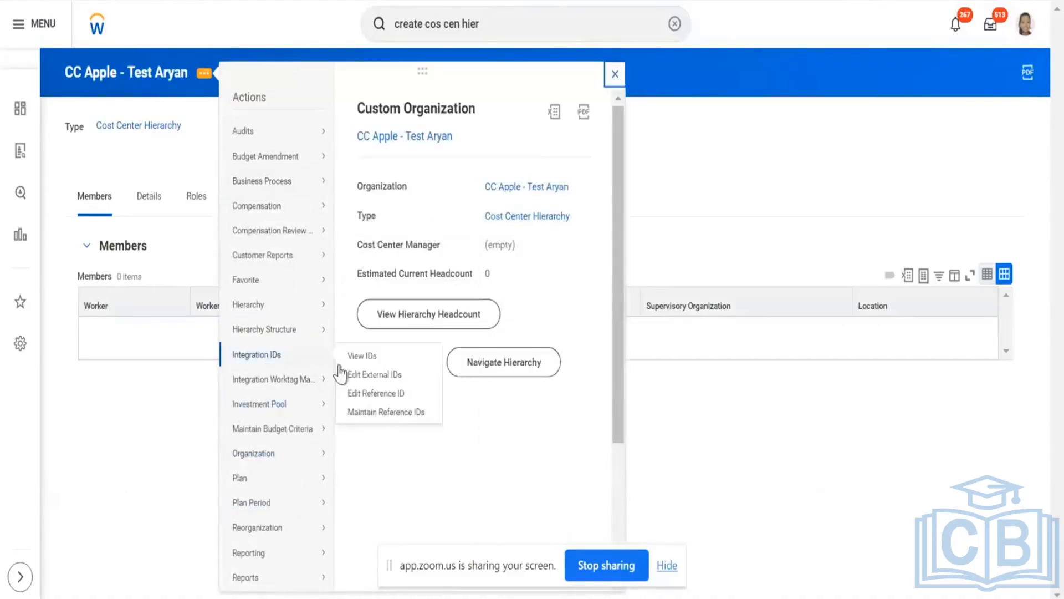
click(351, 376)
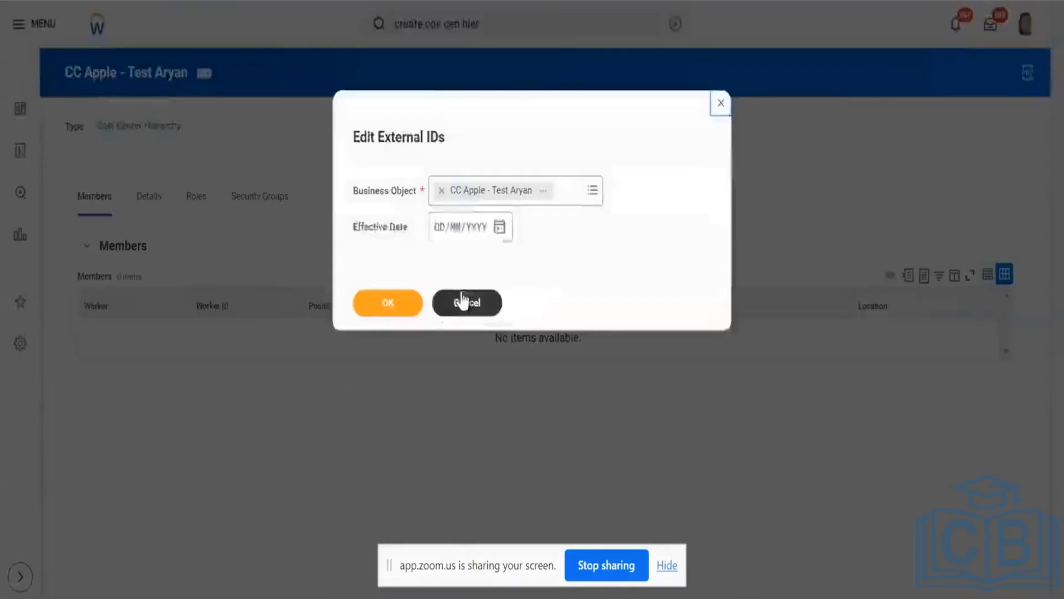
click(465, 302)
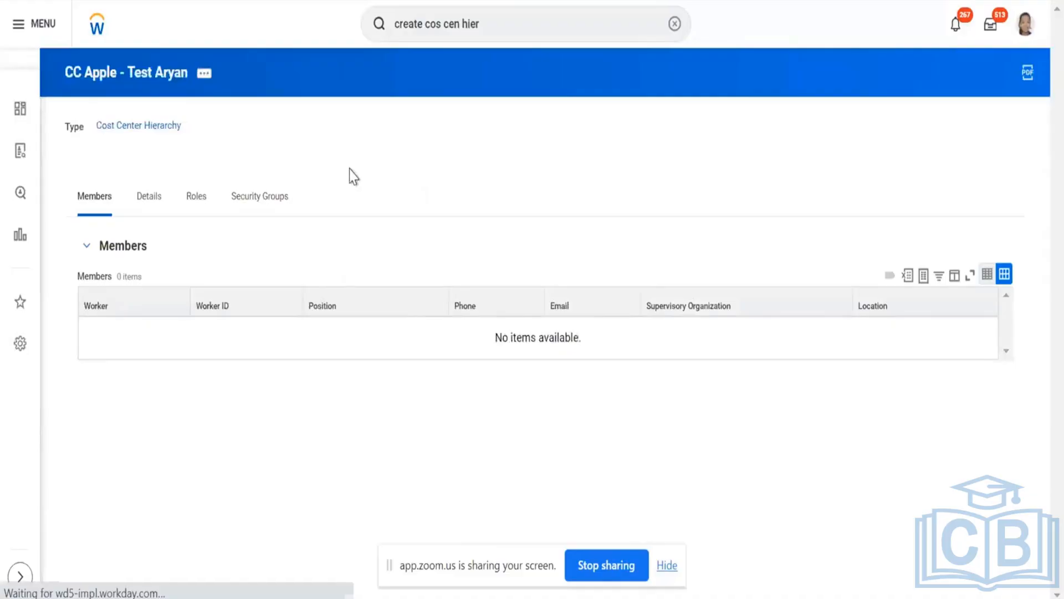
click(200, 74)
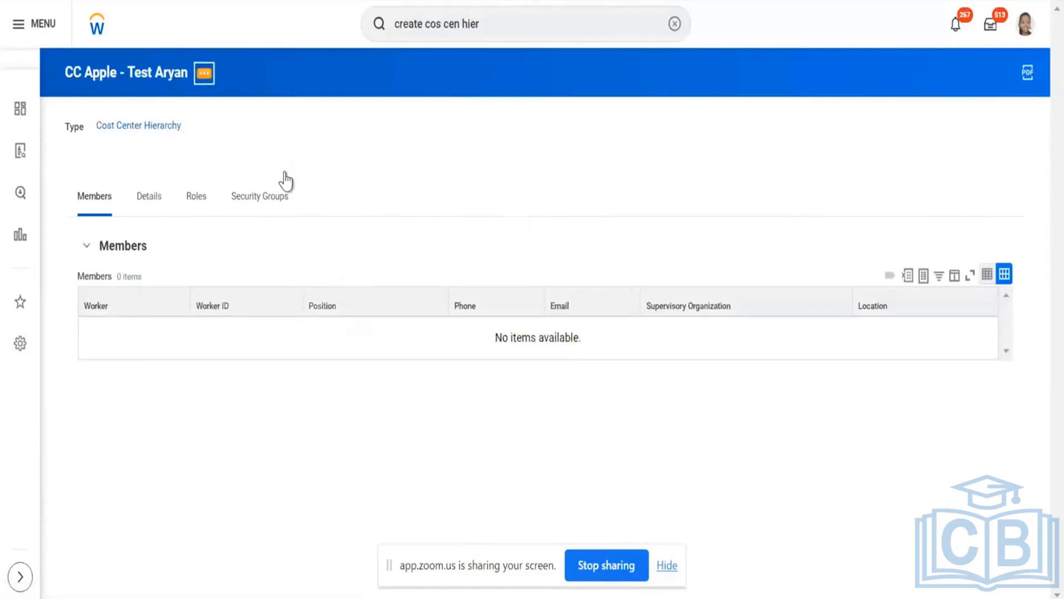
mouse_move(311, 359)
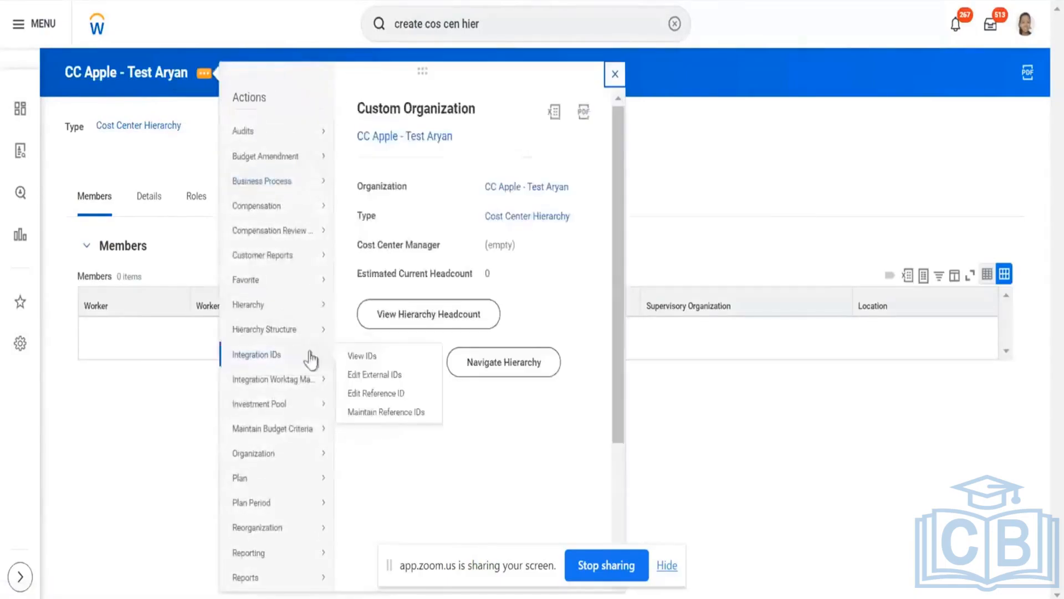
click(366, 375)
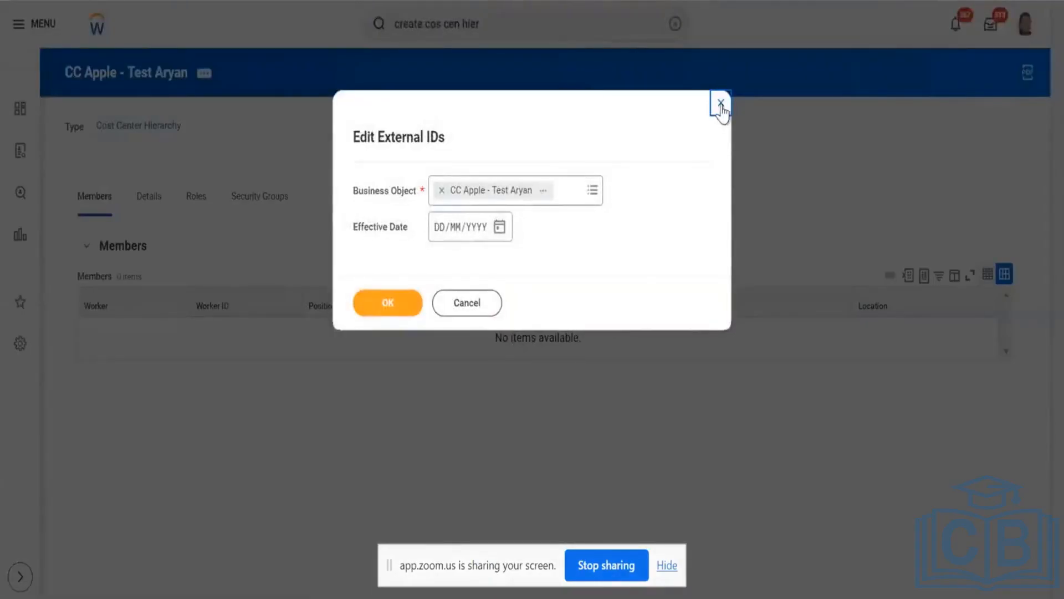
click(721, 104)
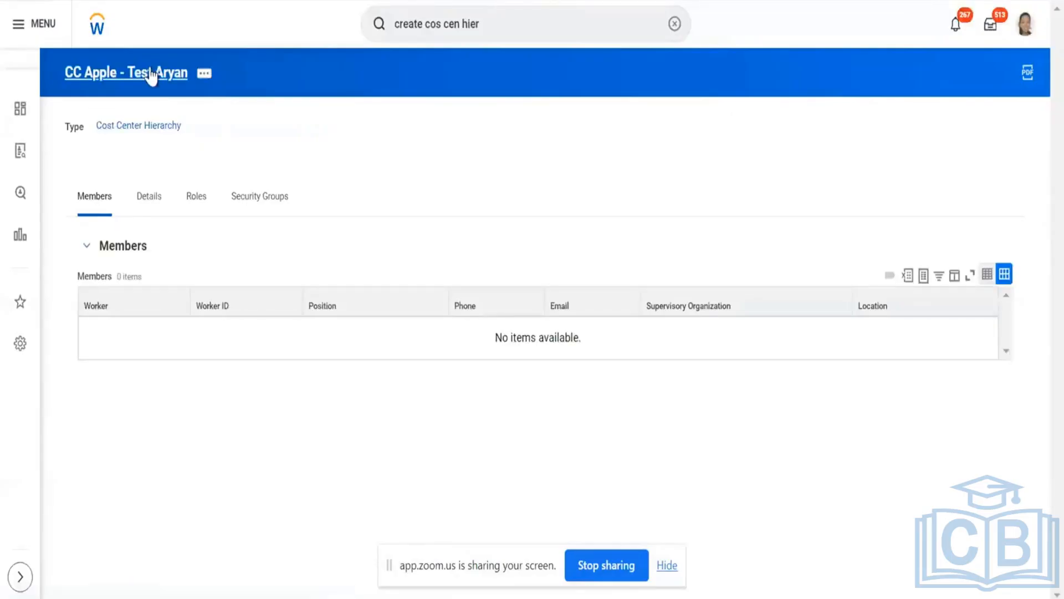
Replace the cost center hierarchy's reference ID with its copied name, "CC Apple - Test" plus the tester's name, and save it
click(204, 73)
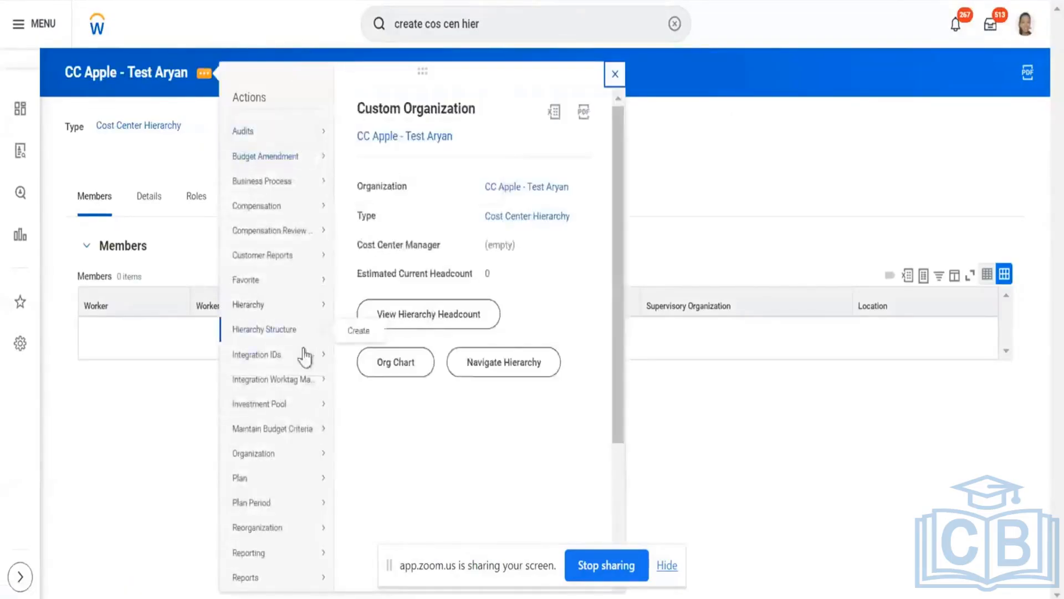
mouse_move(305, 357)
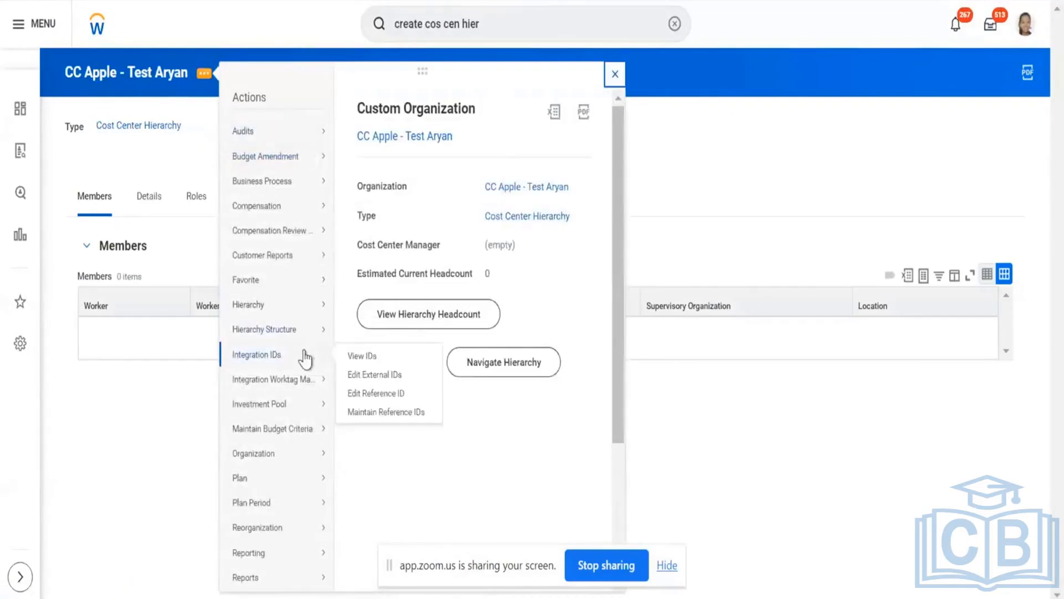
click(377, 393)
click(222, 187)
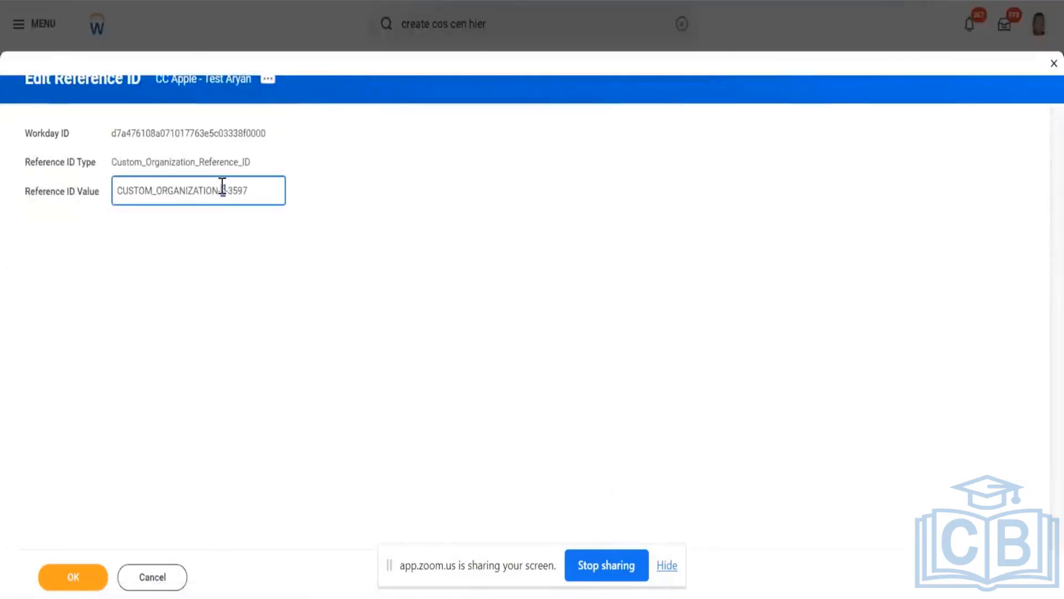
key(ctrl+a)
key(ctrl+v)
click(93, 578)
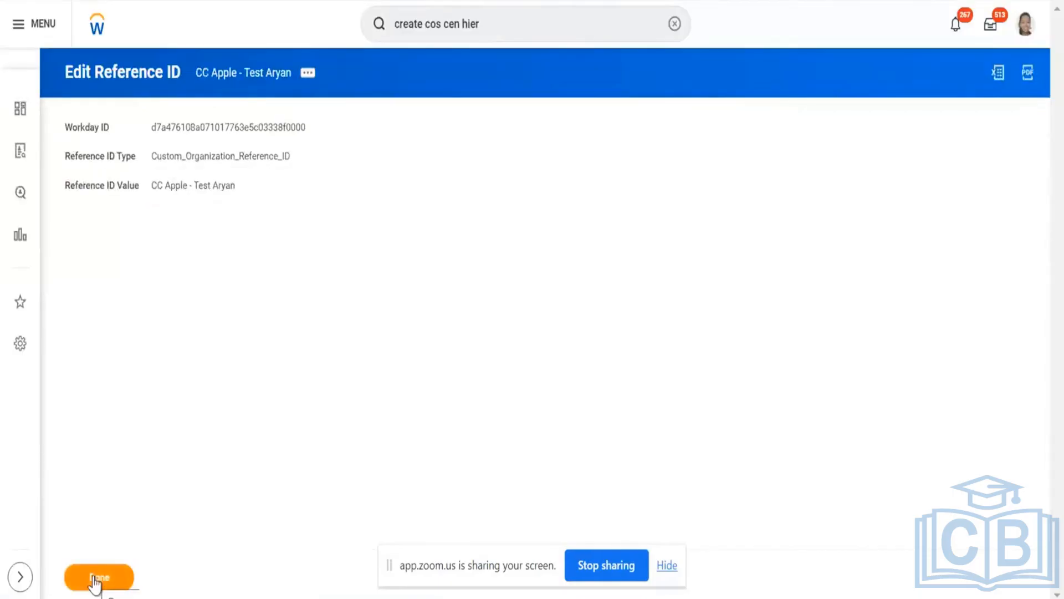
Start assigning included organizations to the new CC Apple test cost center hierarchy under the Apple Hospitals Inc (01/01/1900) reorganization
click(260, 73)
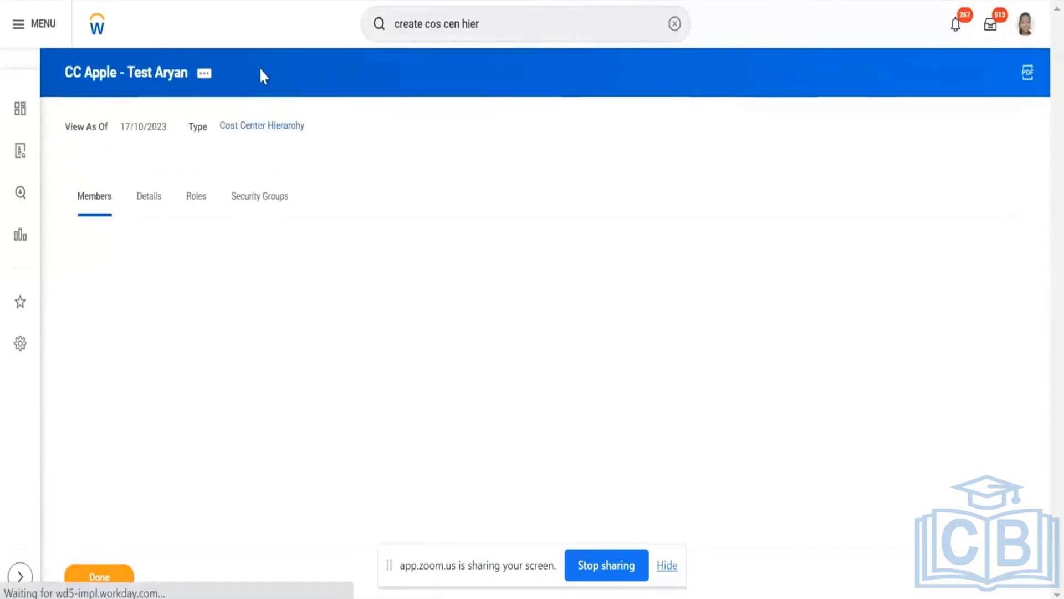
click(204, 75)
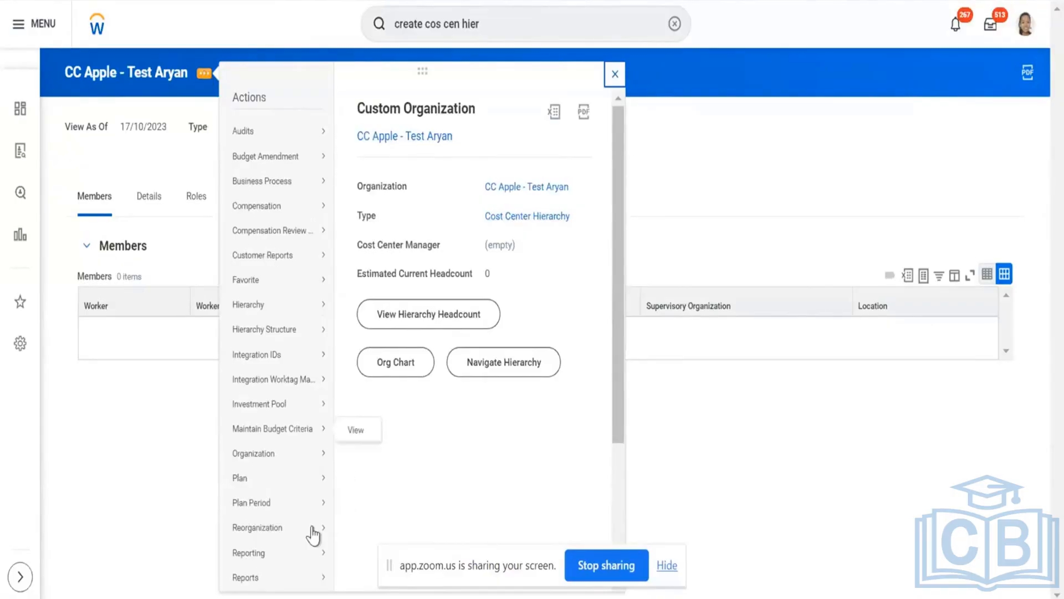
mouse_move(309, 535)
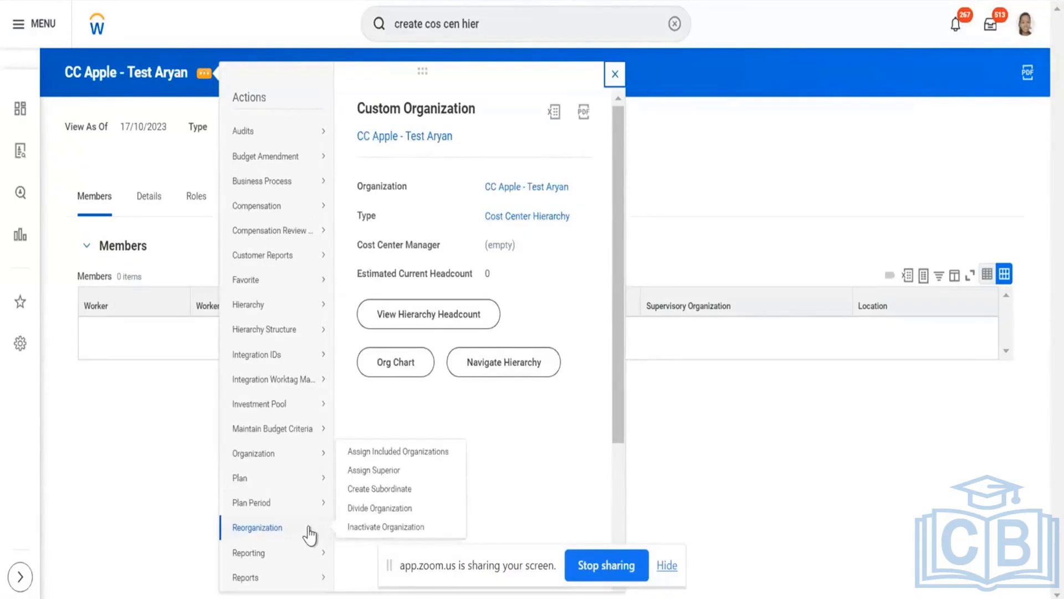
click(422, 451)
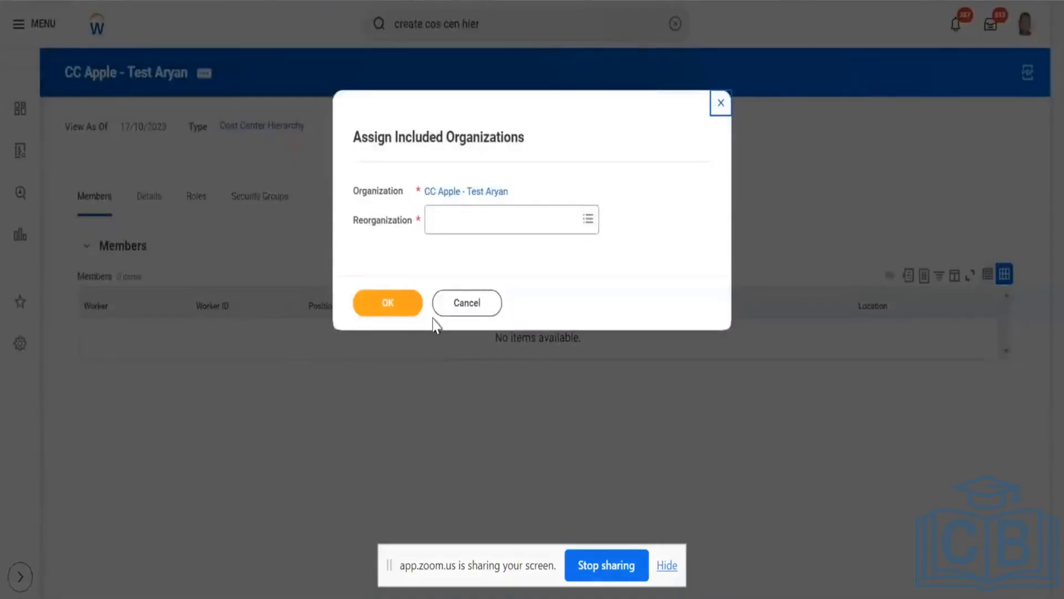
click(465, 218)
text(appl)
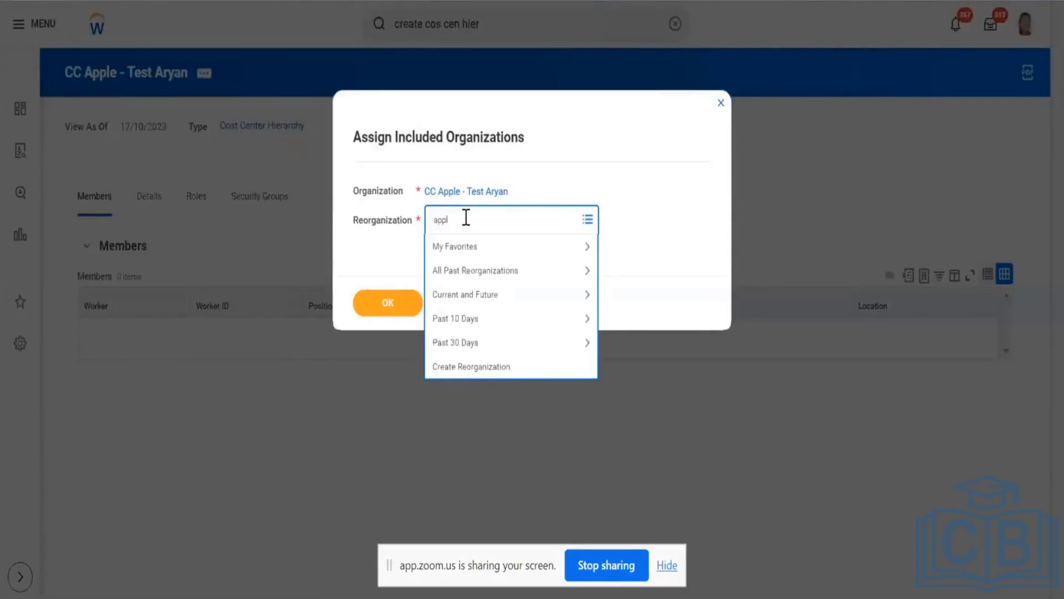
text( hos inco)
key(Return)
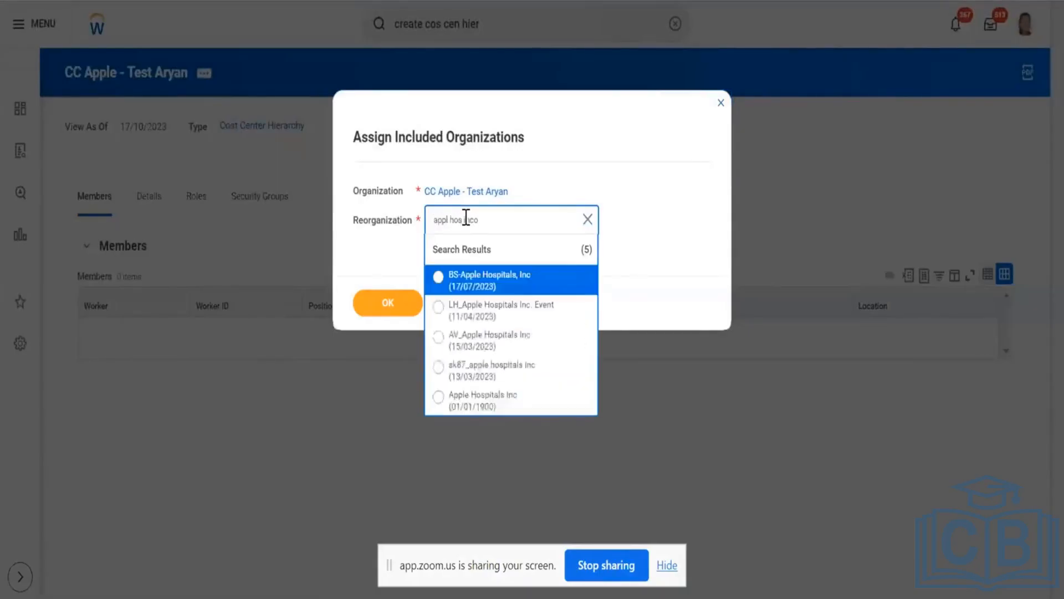
click(473, 395)
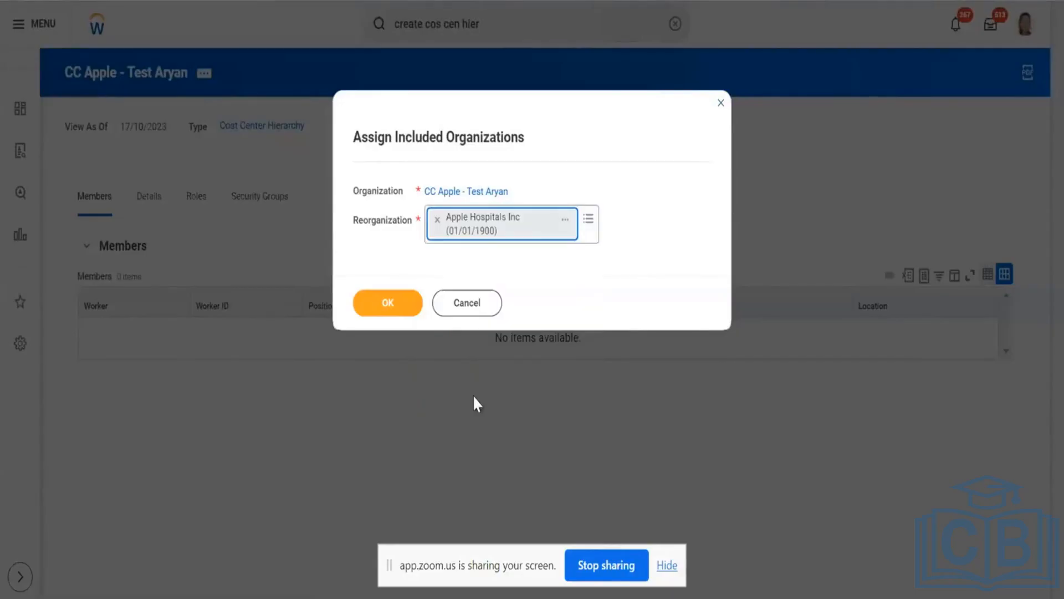
click(413, 312)
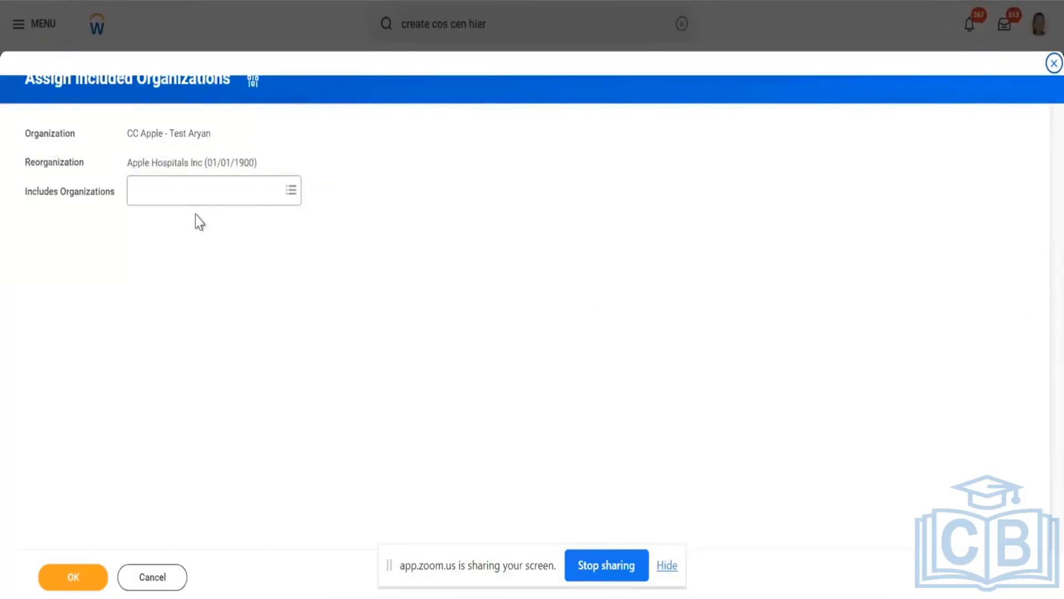
Copy the name of the AH001 CC Management cost center from its own page for the included organizations entry
click(207, 192)
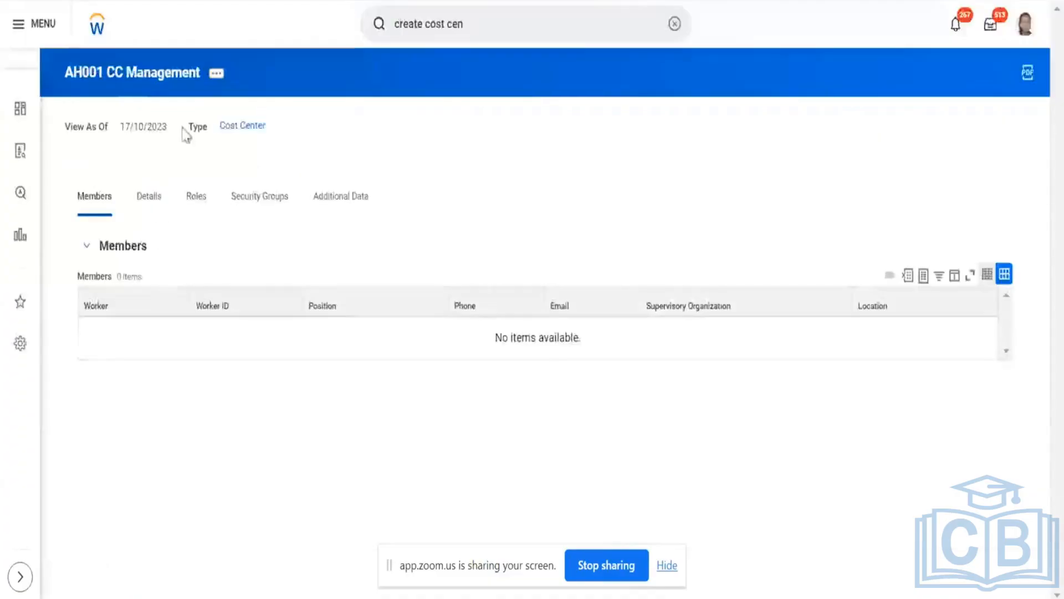
right_click(165, 78)
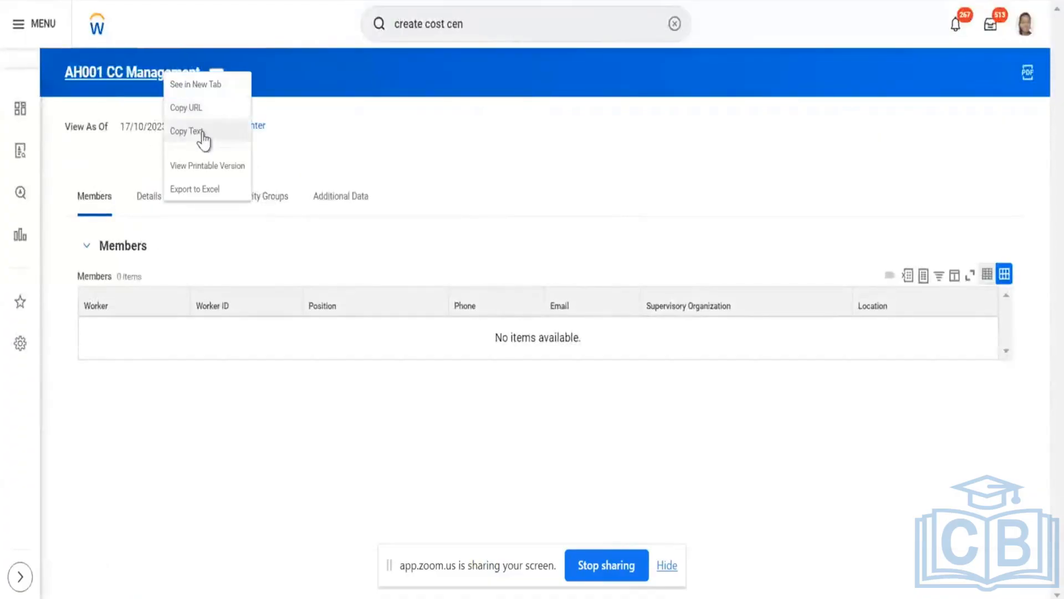
click(228, 133)
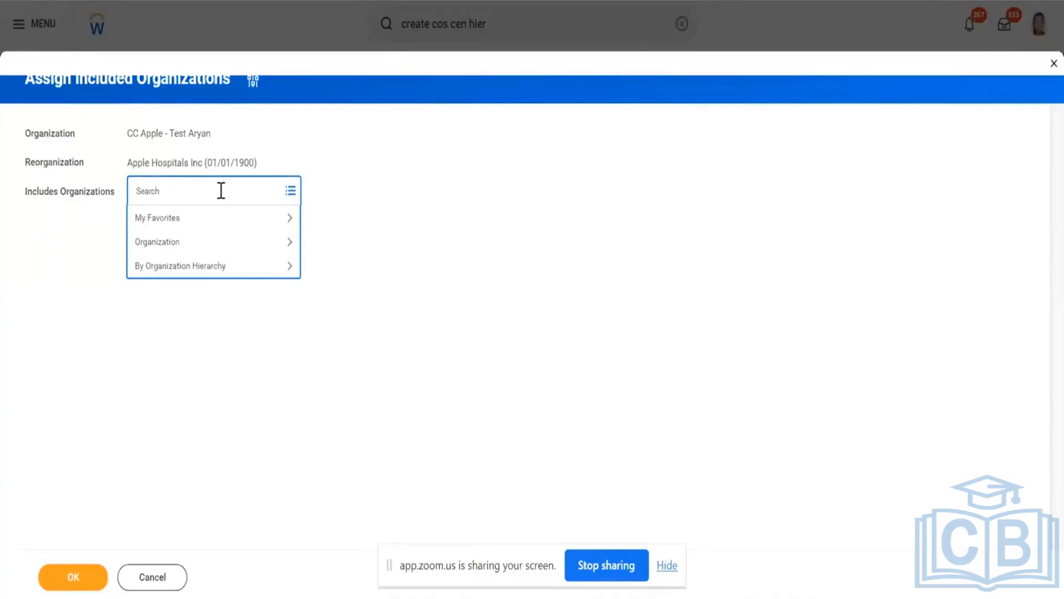
Find AH001 CC Management, include that cost center in the hierarchy, check its related information and submit the assignment
text(AH001 CC Management)
key(Return)
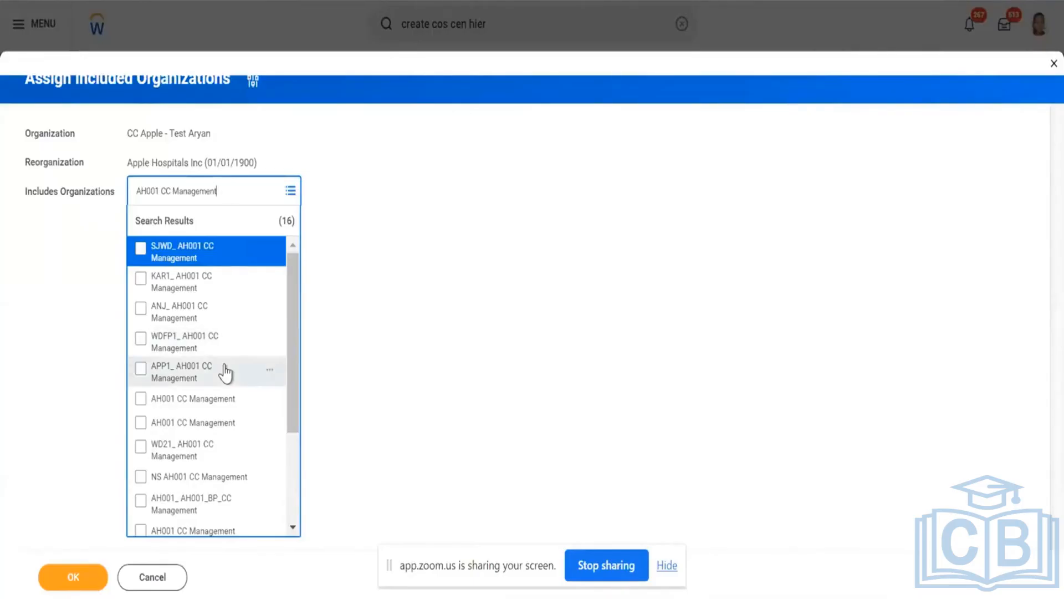
scroll(225, 372, down, 3)
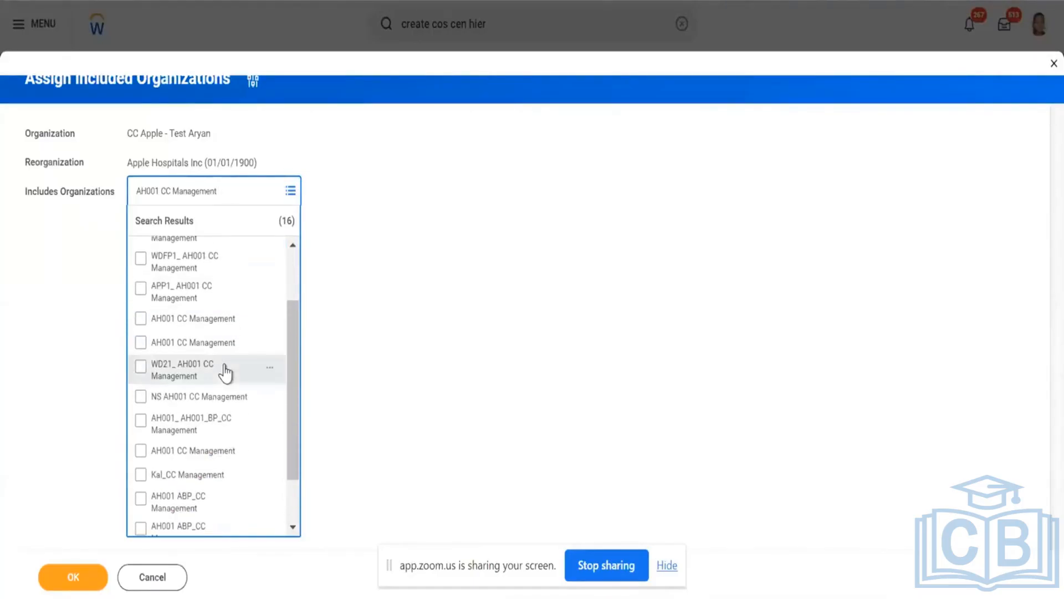
click(142, 450)
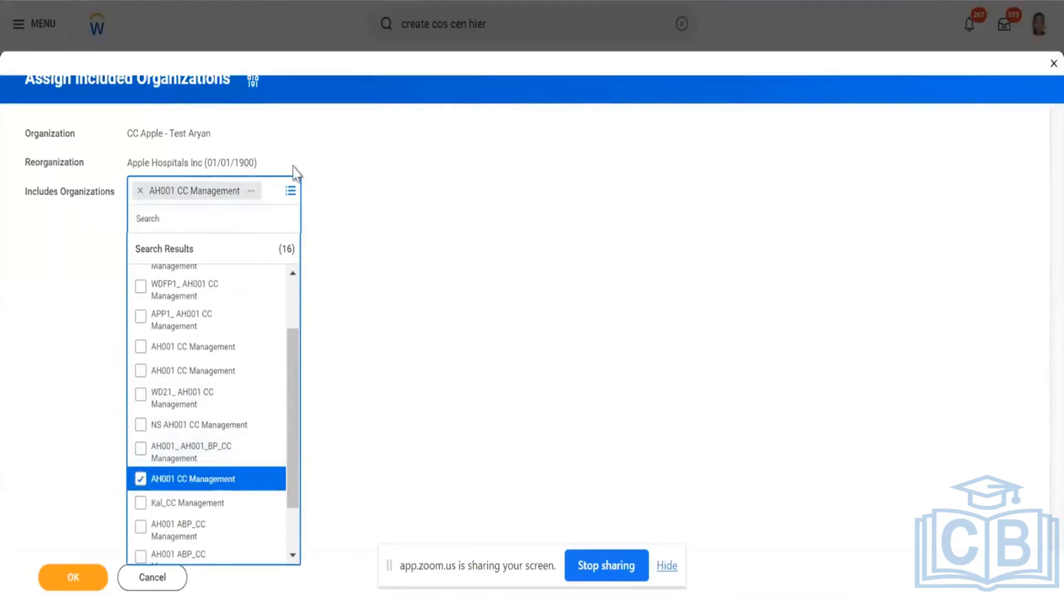
click(252, 192)
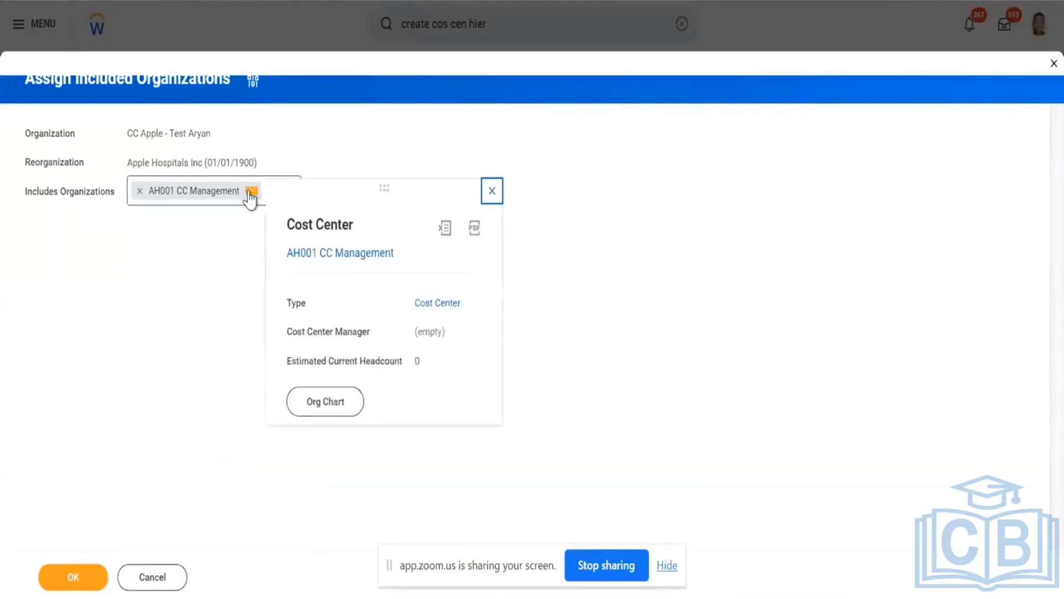
click(200, 302)
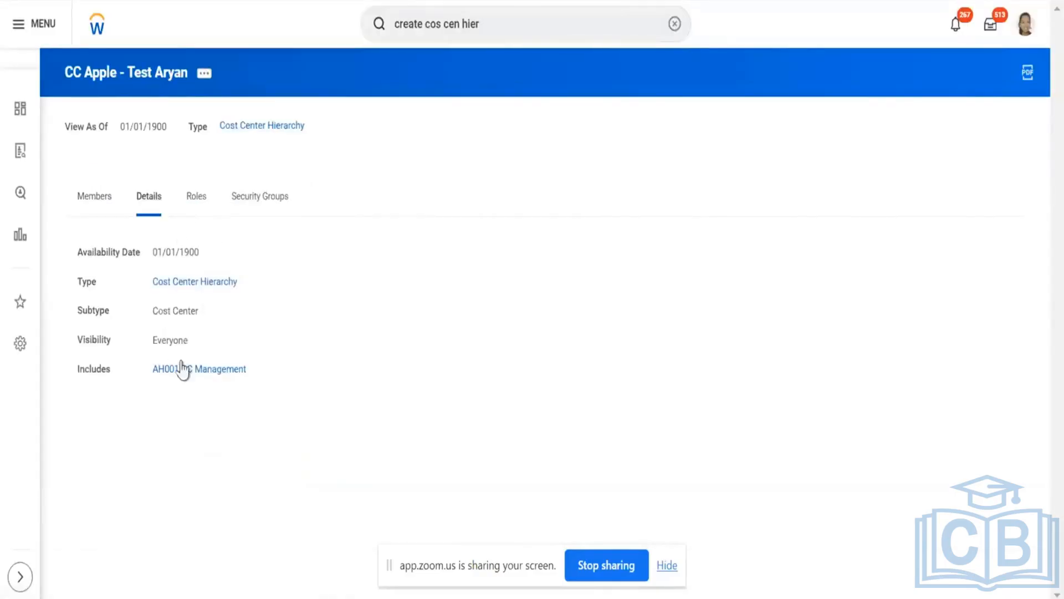
Review the included AH001 CC Management cost center's related information and the hierarchy's details and members
click(255, 369)
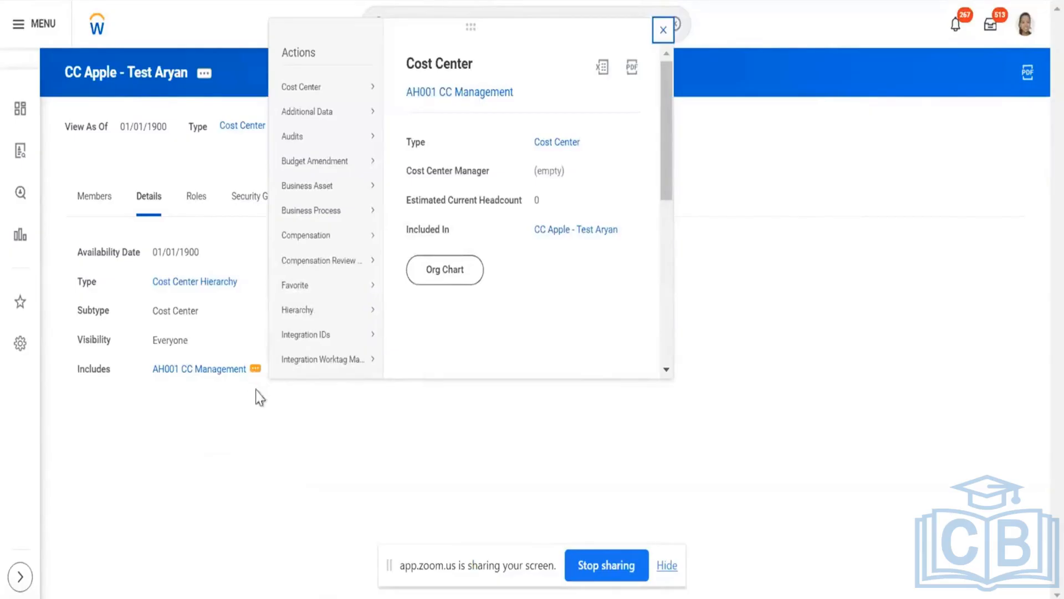
click(99, 213)
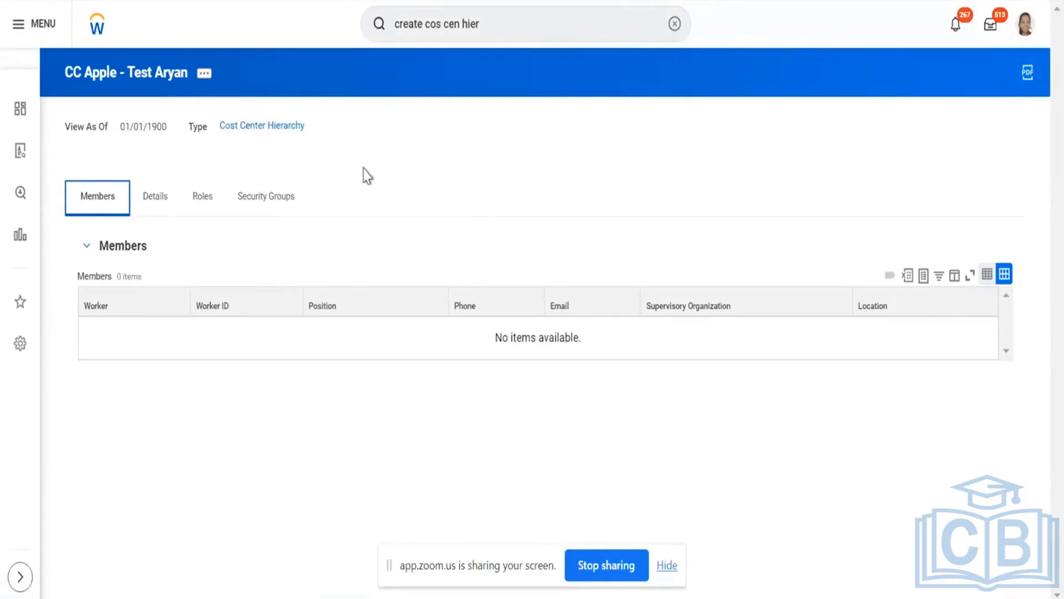
click(204, 72)
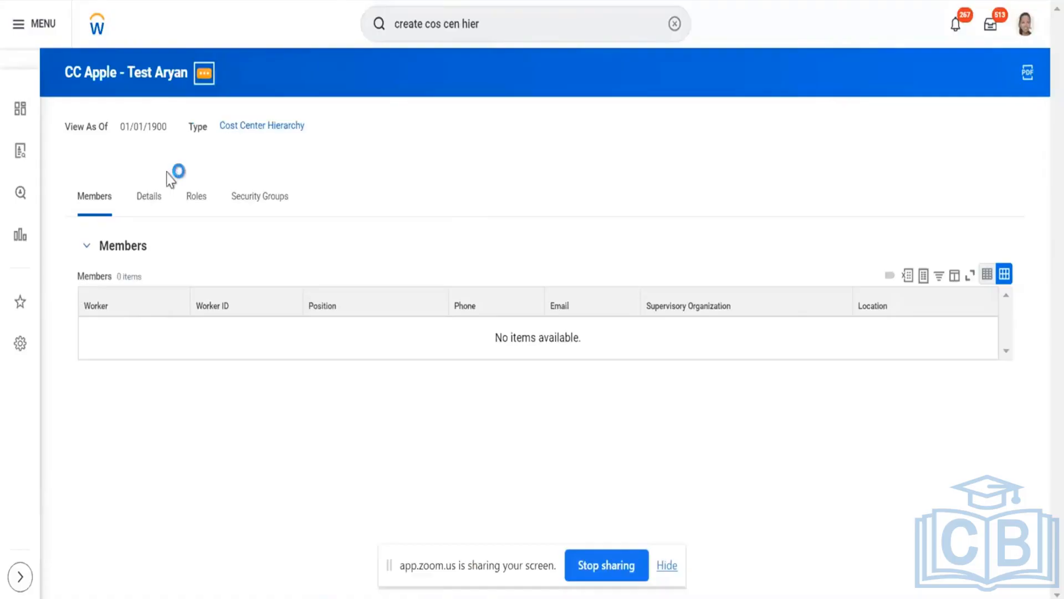
click(155, 198)
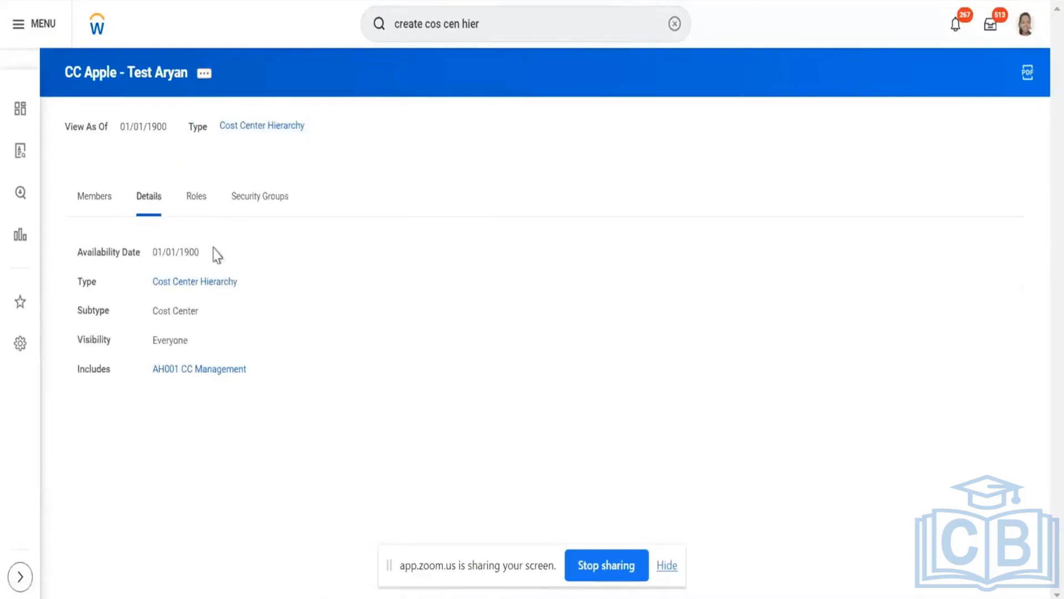
click(110, 207)
click(204, 76)
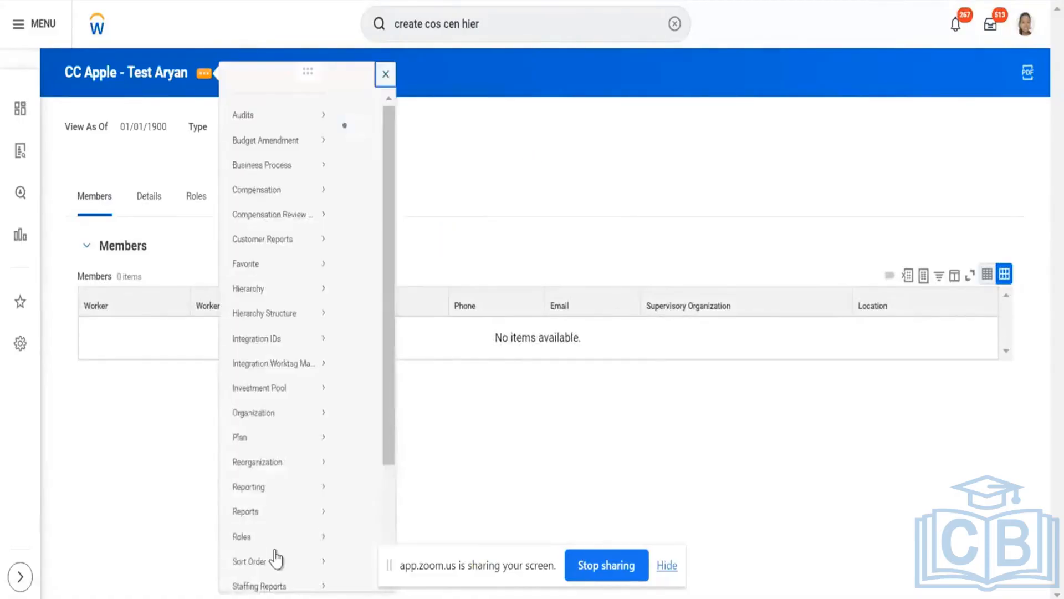
mouse_move(284, 483)
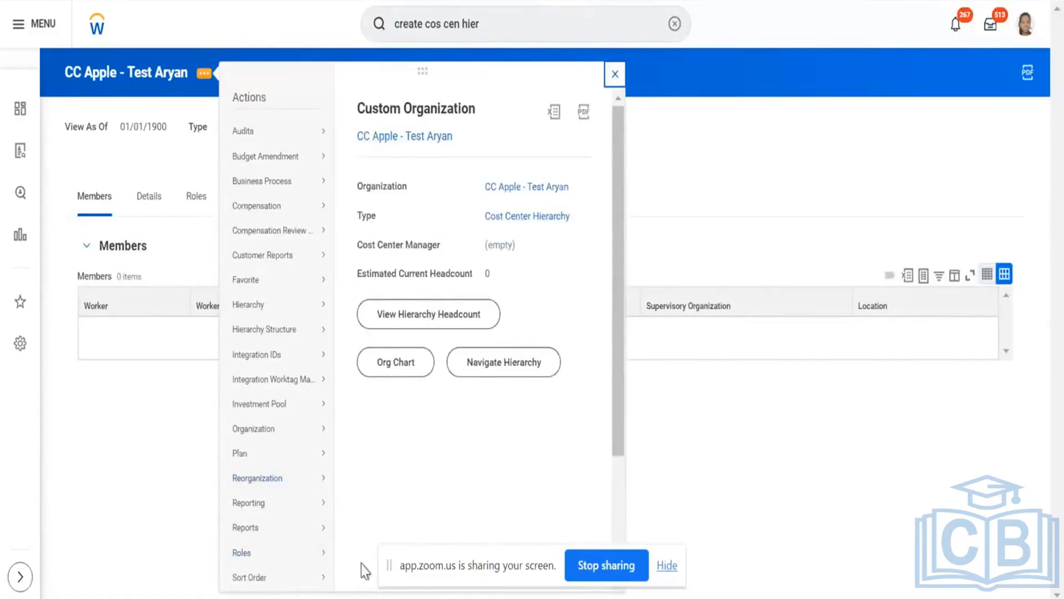
drag(394, 565, 885, 461)
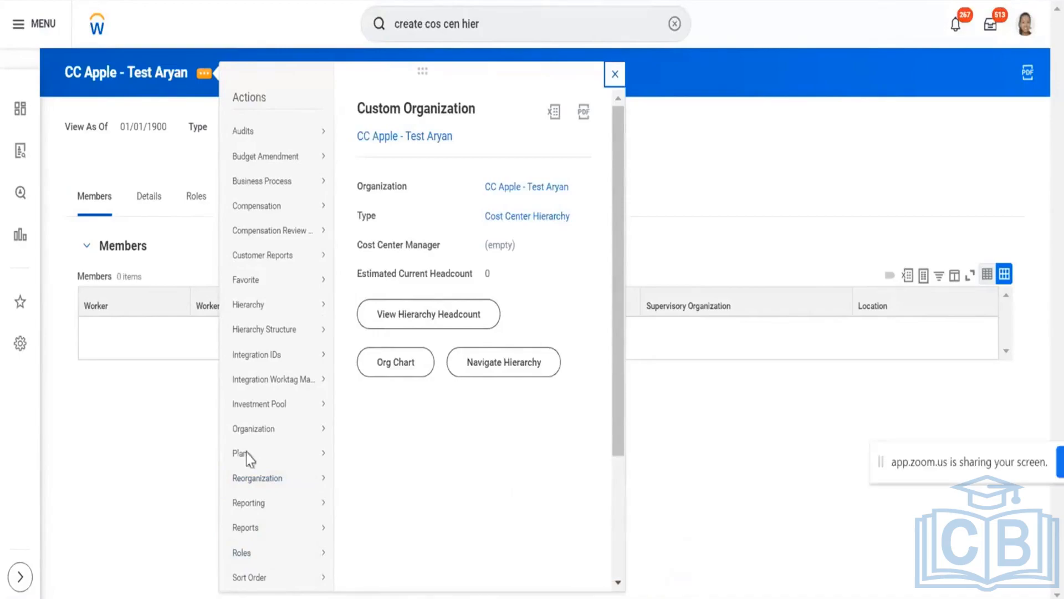
mouse_move(277, 477)
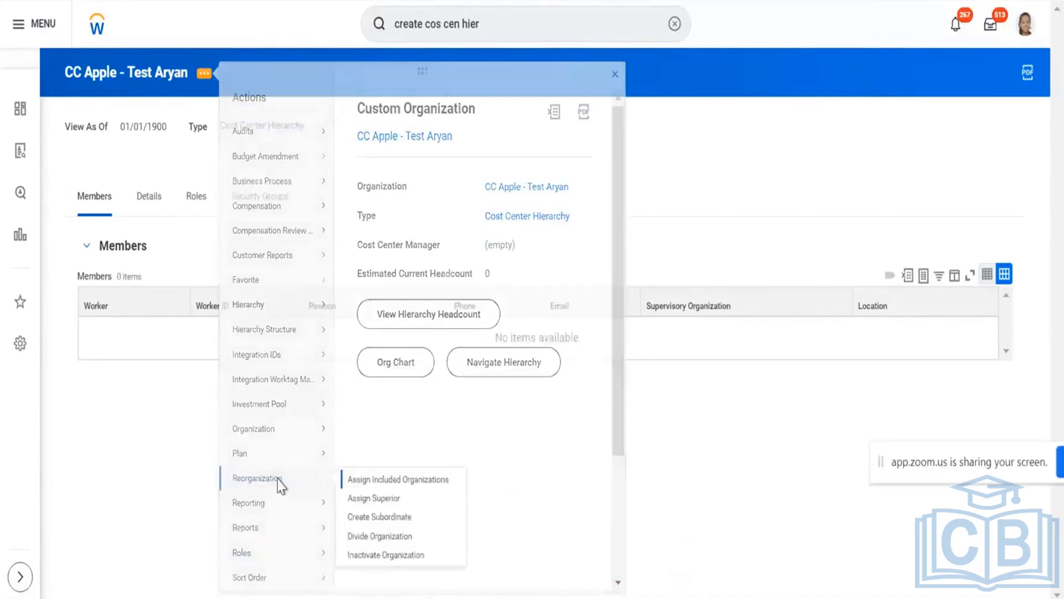
click(405, 476)
click(470, 301)
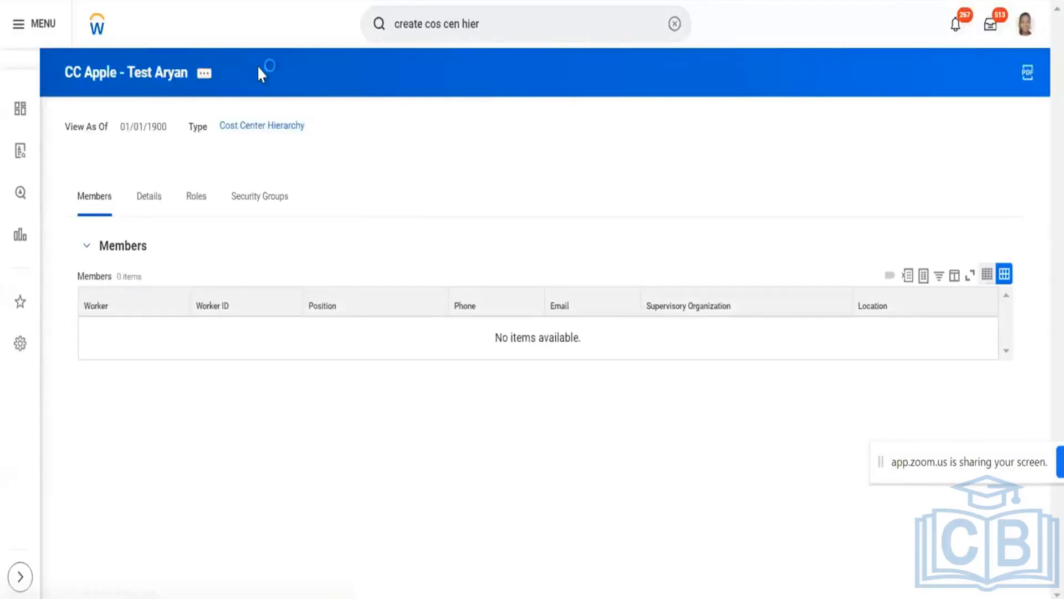
click(204, 72)
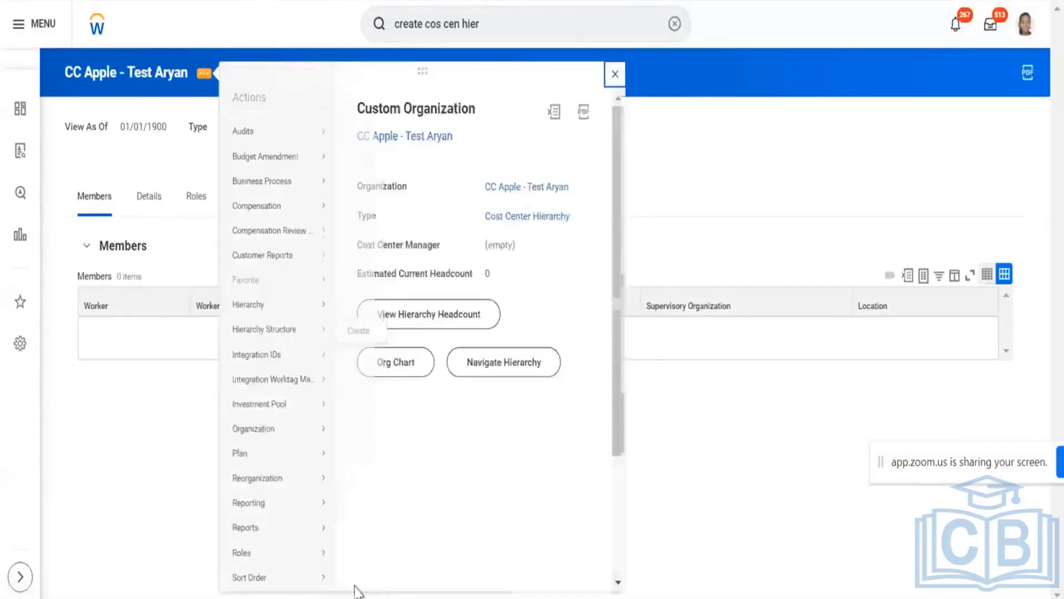
mouse_move(299, 479)
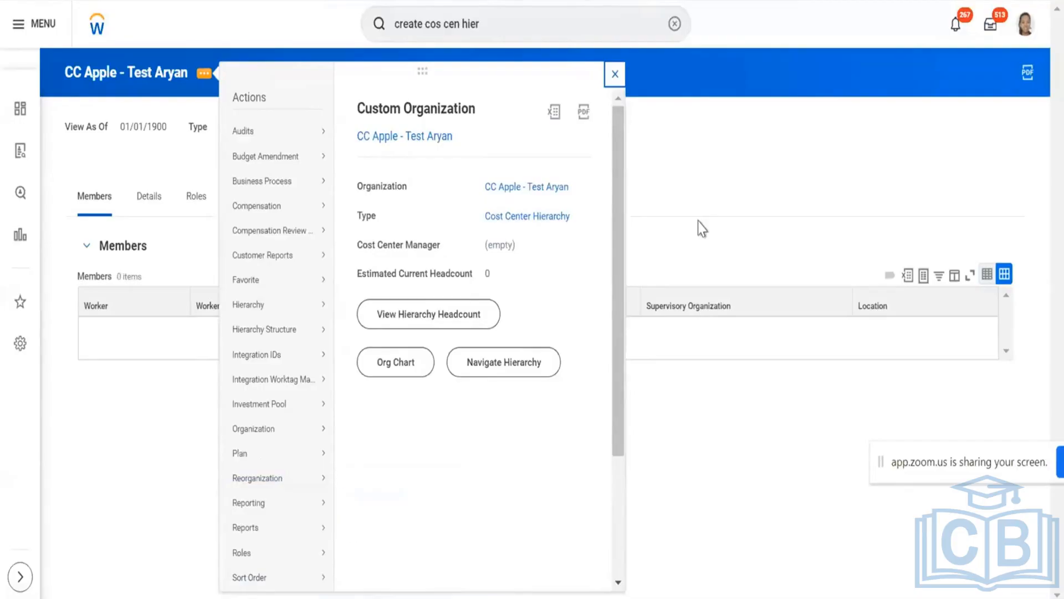
click(691, 136)
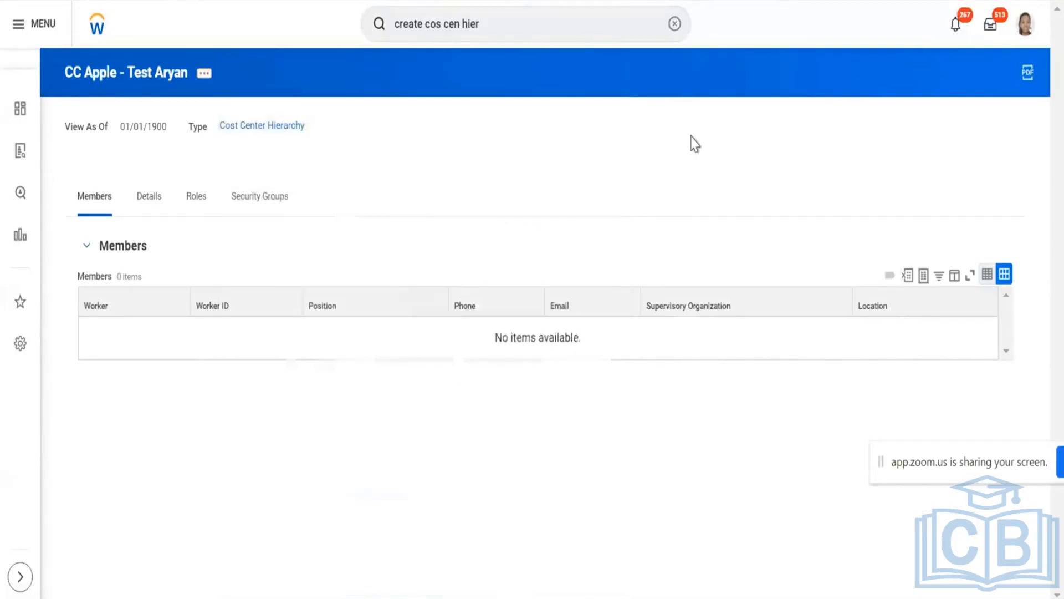
Check which cost center the hierarchy's details list as included and view the hierarchy's related organization information
click(161, 214)
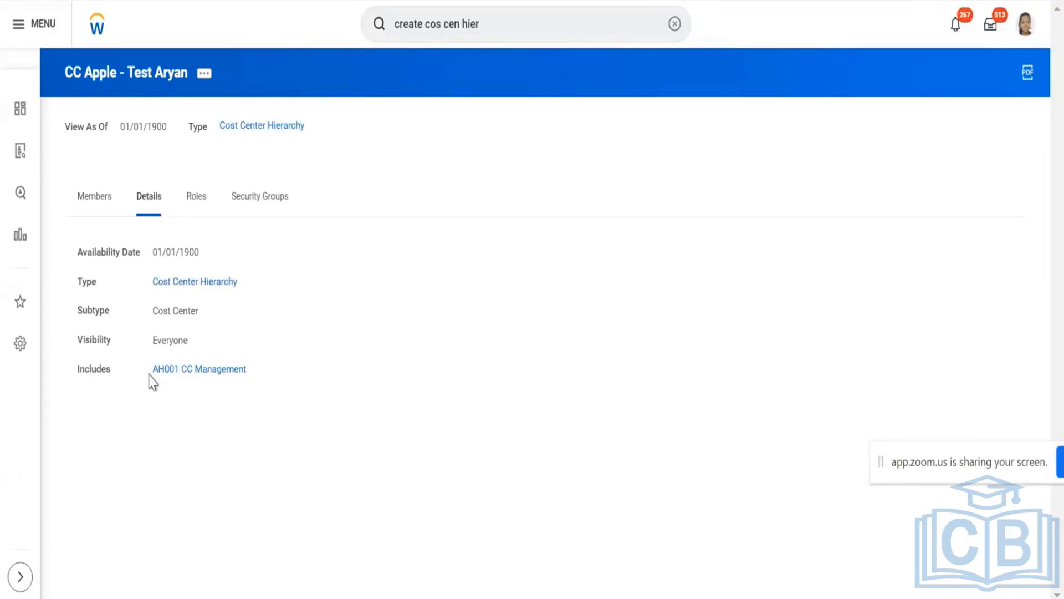
drag(150, 377, 209, 383)
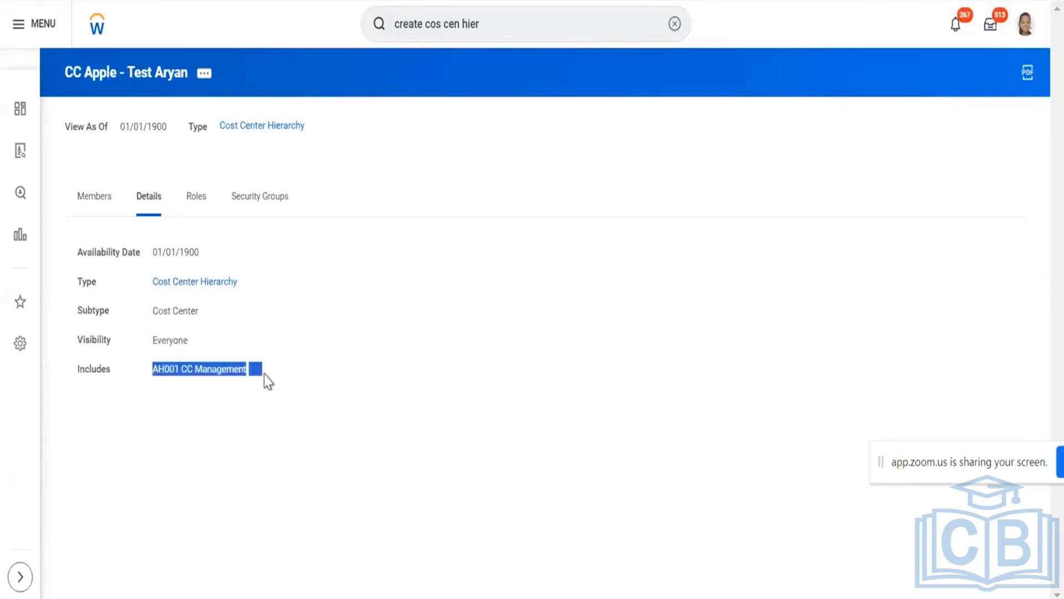
click(205, 78)
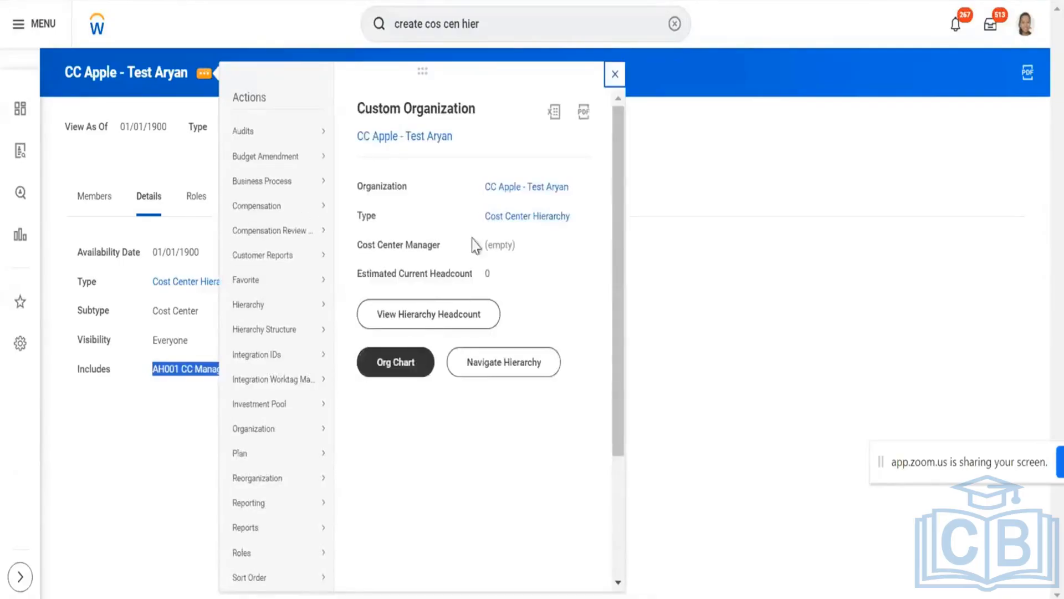
click(402, 110)
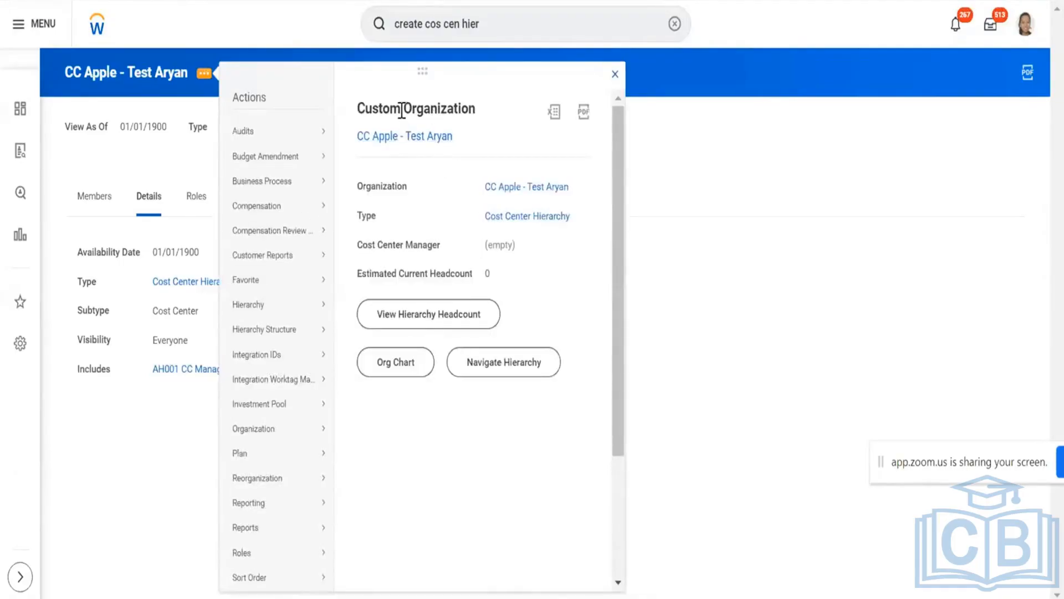
triple_click(403, 110)
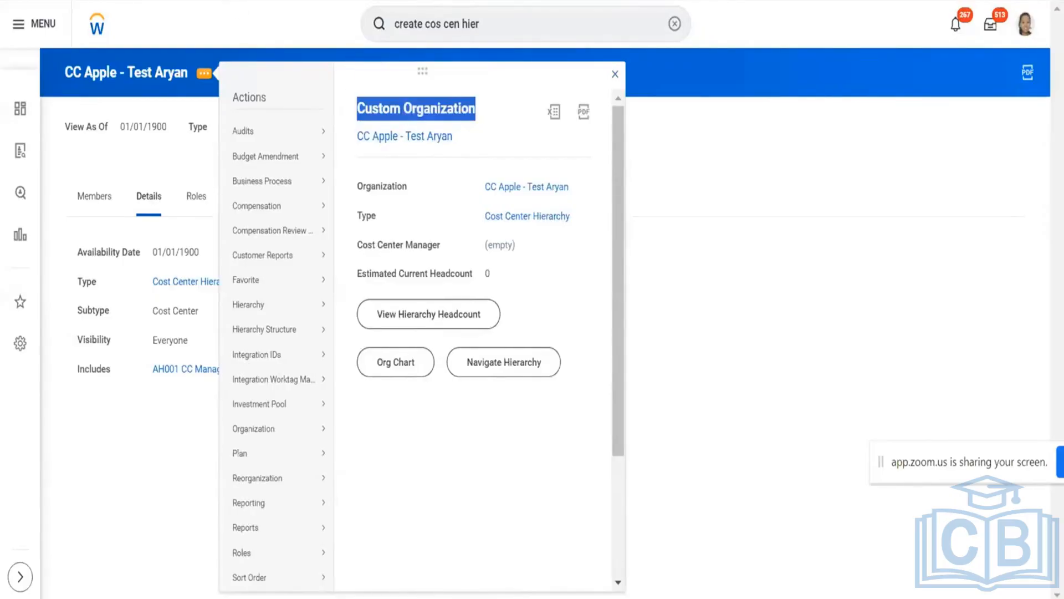
key(Escape)
Switch to the Final Project PDF and highlight "Apple Hospitals" in the location requirements
click(250, 1)
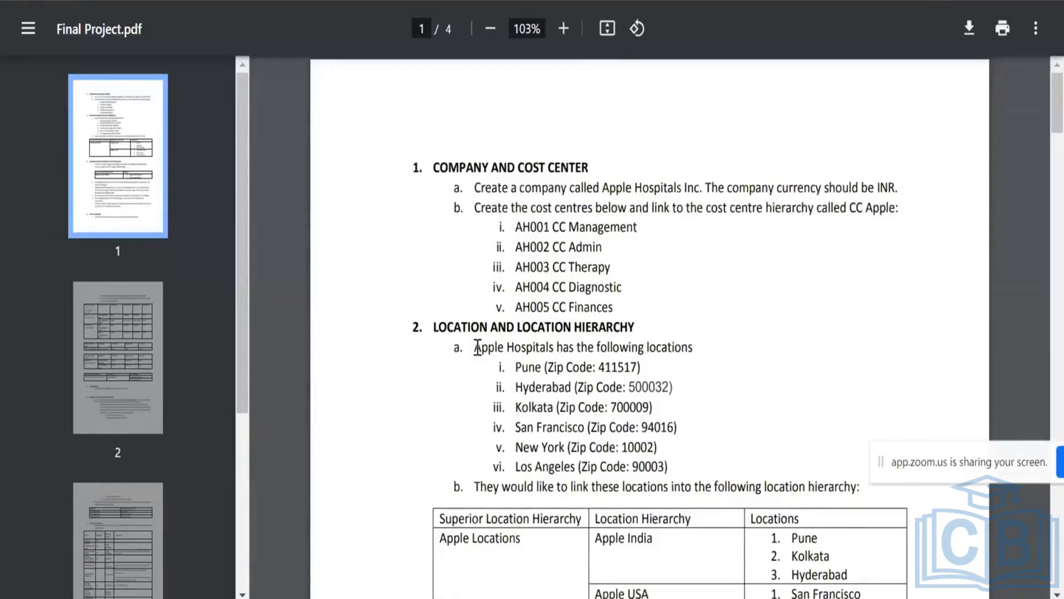
drag(478, 348, 557, 346)
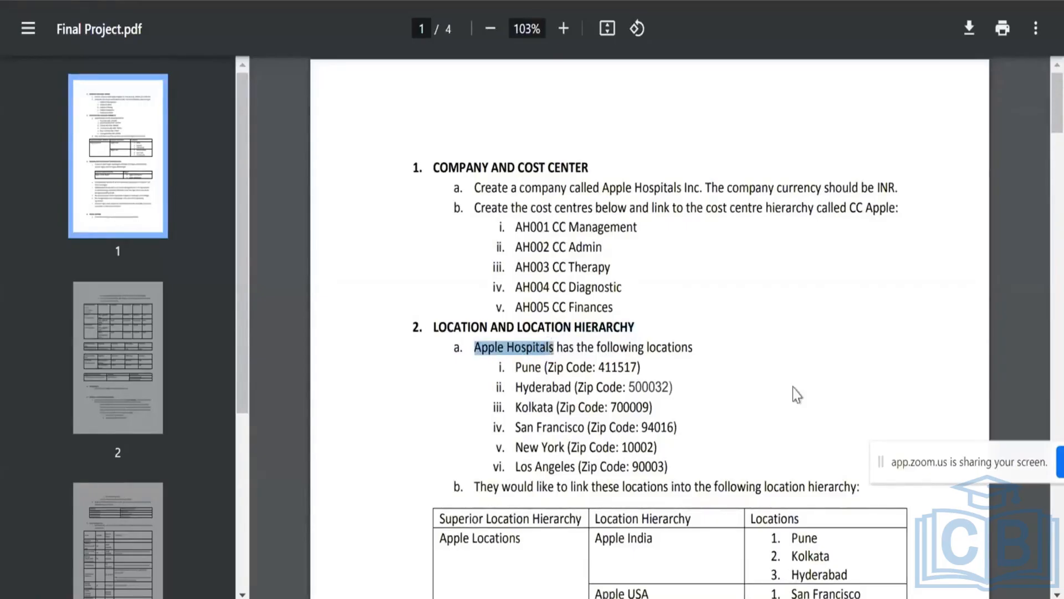
Return to Workday, search the integration systems for "create location" and open EIB Inbound create locations RB
scroll(786, 360, down, 3)
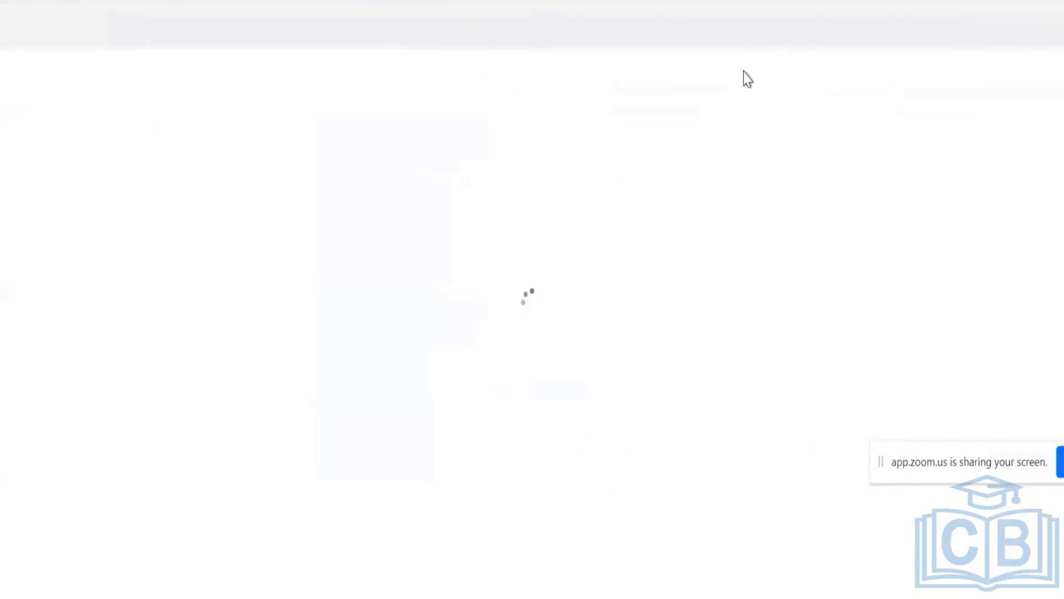
click(573, 15)
text(int)
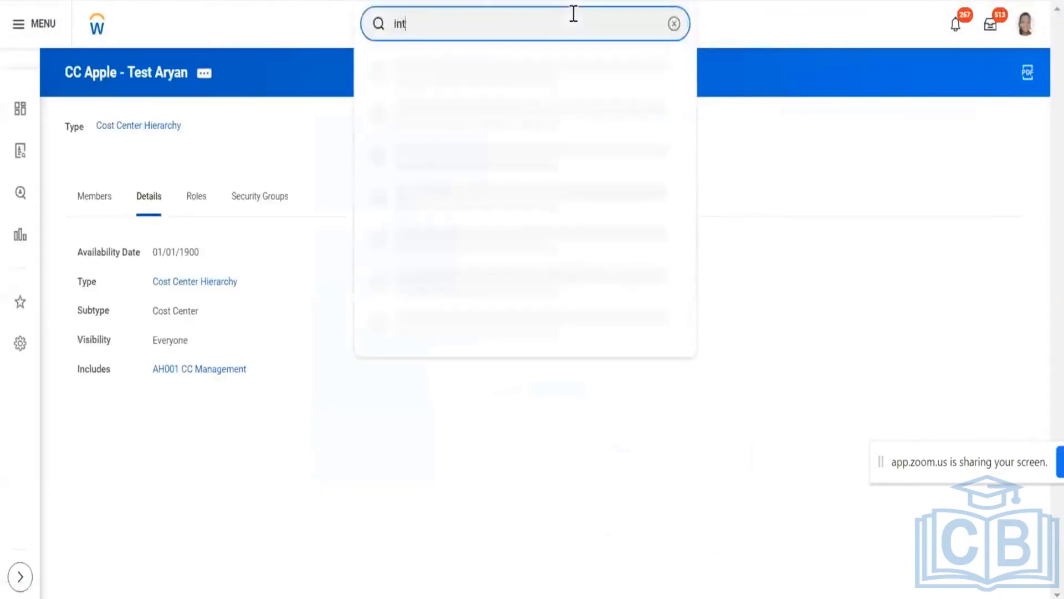
text(sys: )
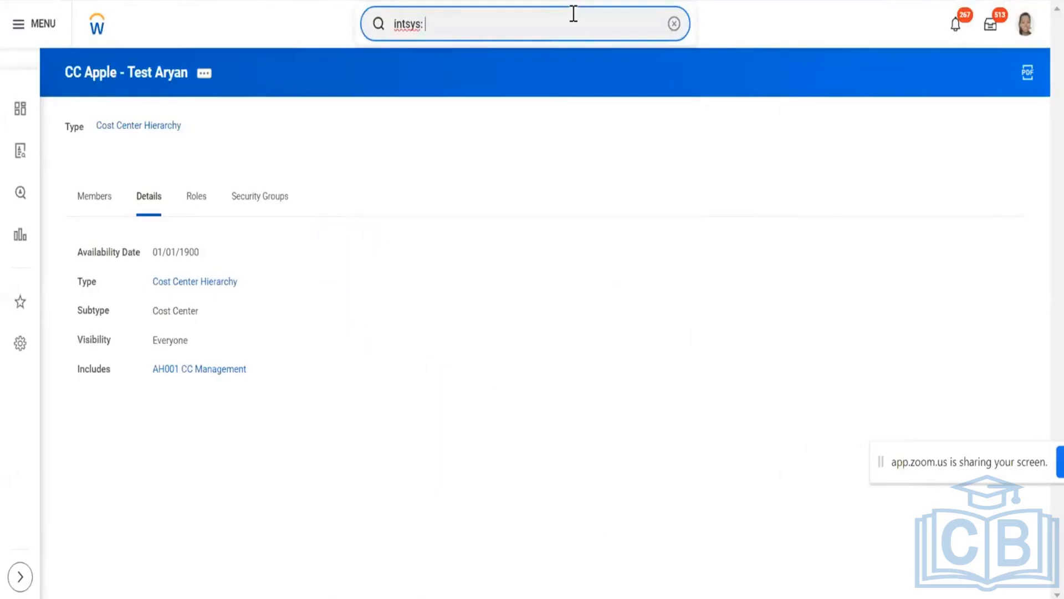
text(location)
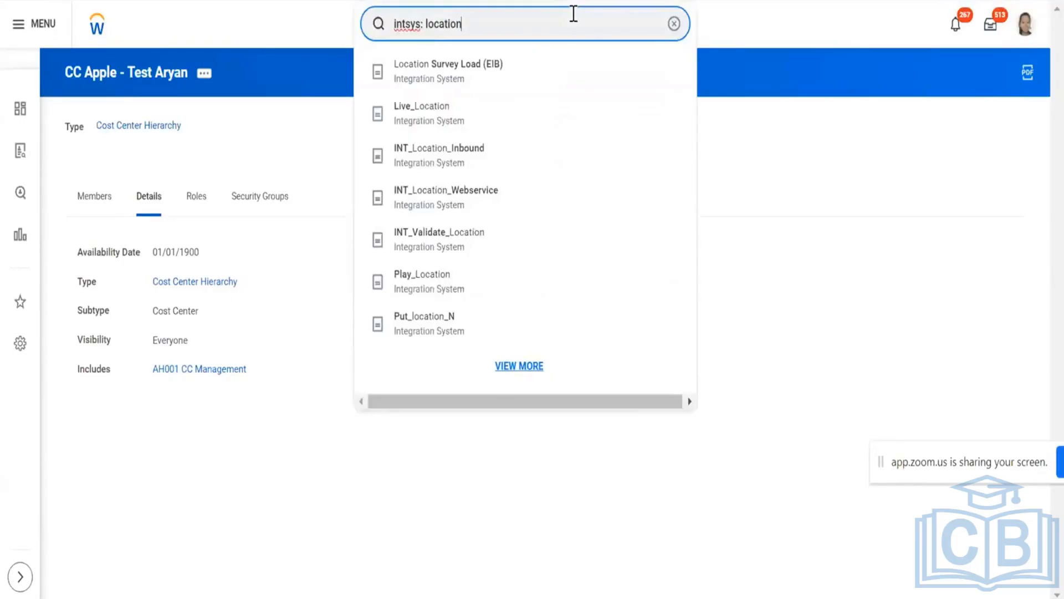
key(ctrl+BackSpace)
text(creat)
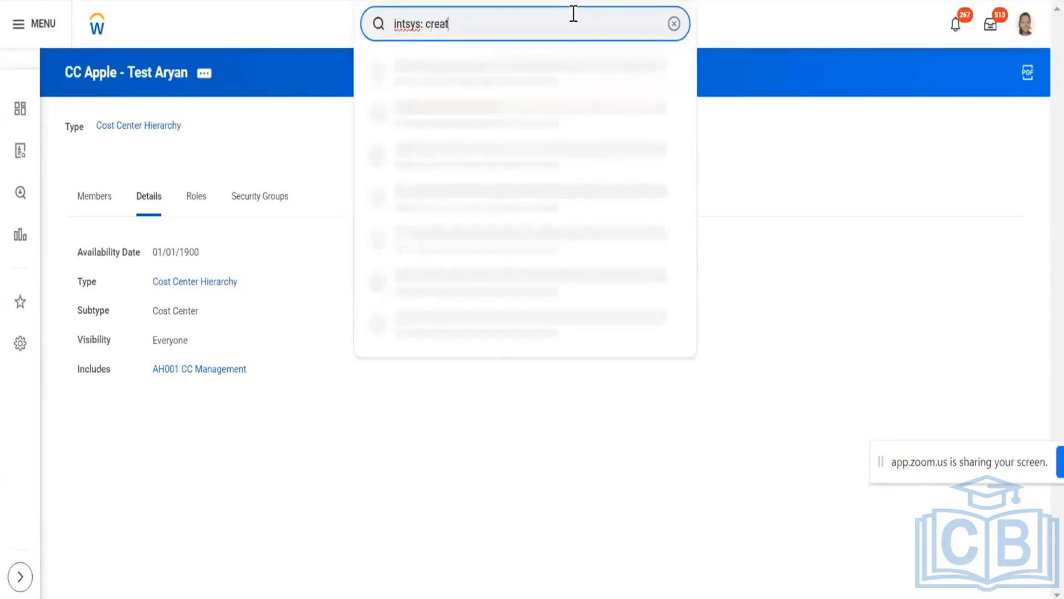
text(e location)
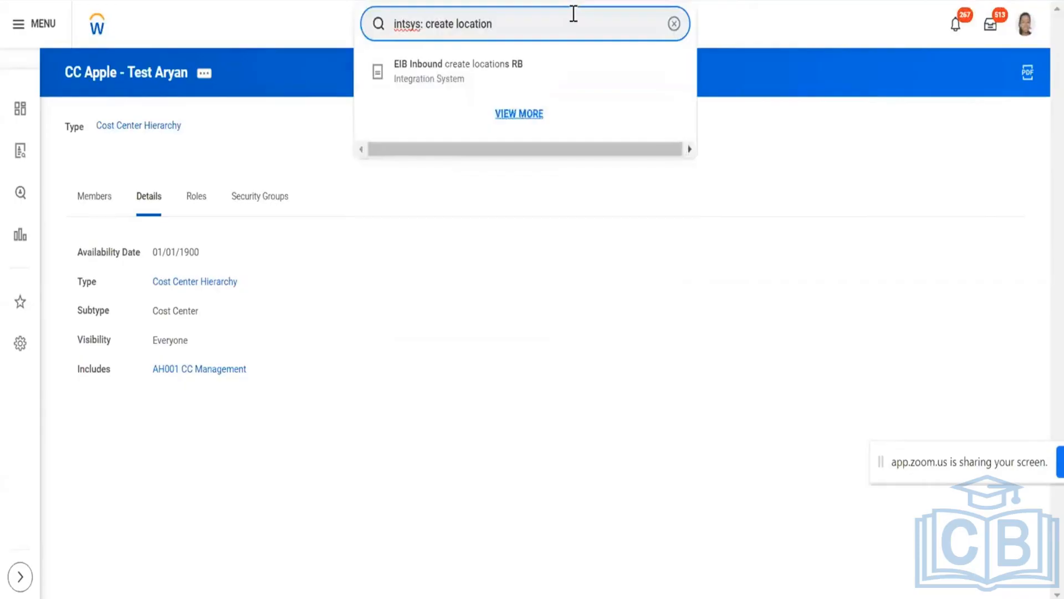
click(522, 74)
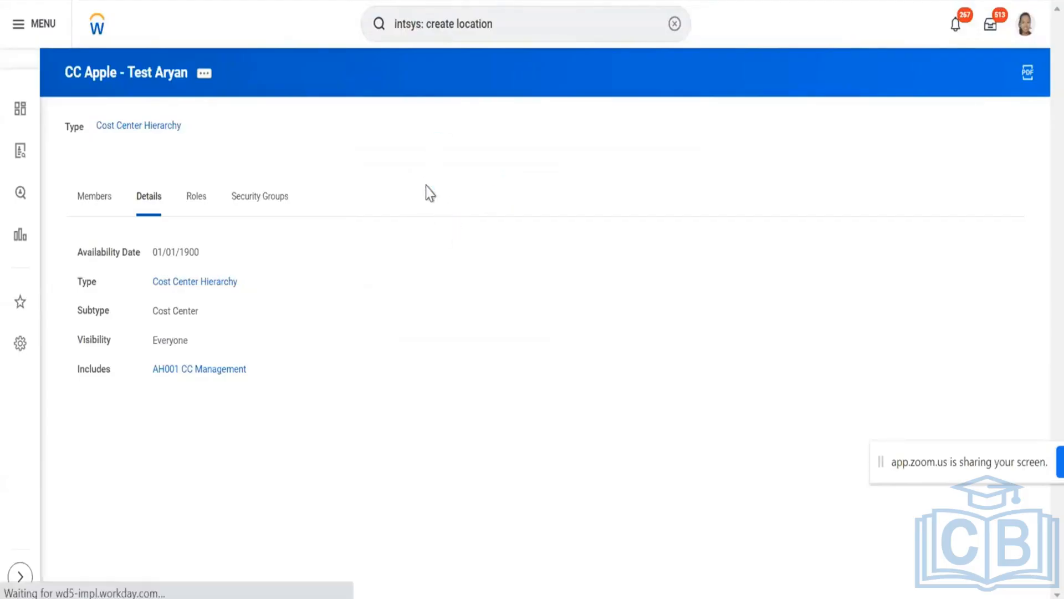
Review the EIB Inbound create locations RB integration's transformation and delivery configuration
scroll(267, 327, down, 2)
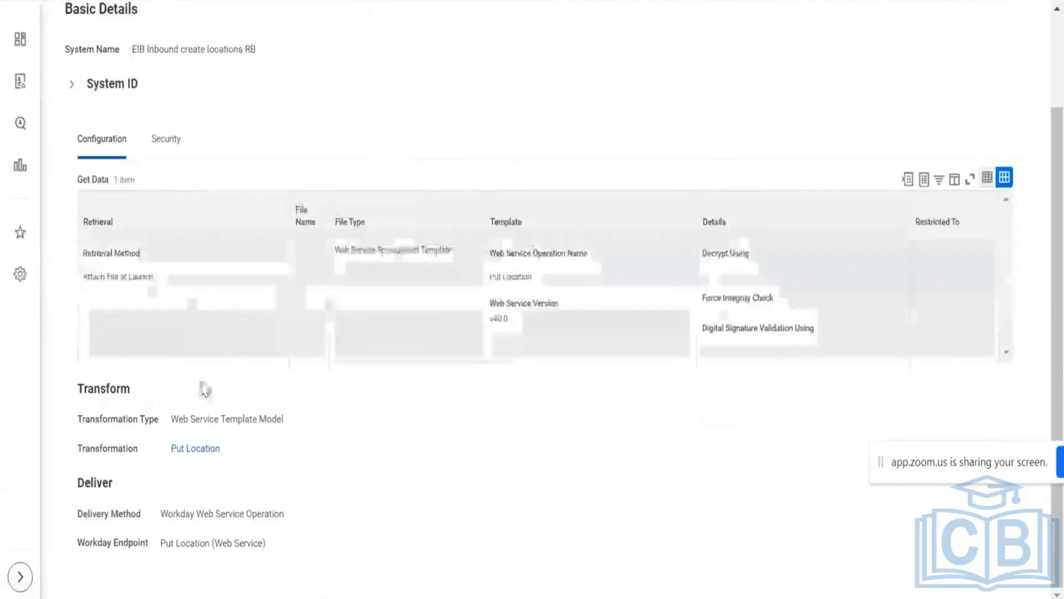
drag(81, 458, 164, 473)
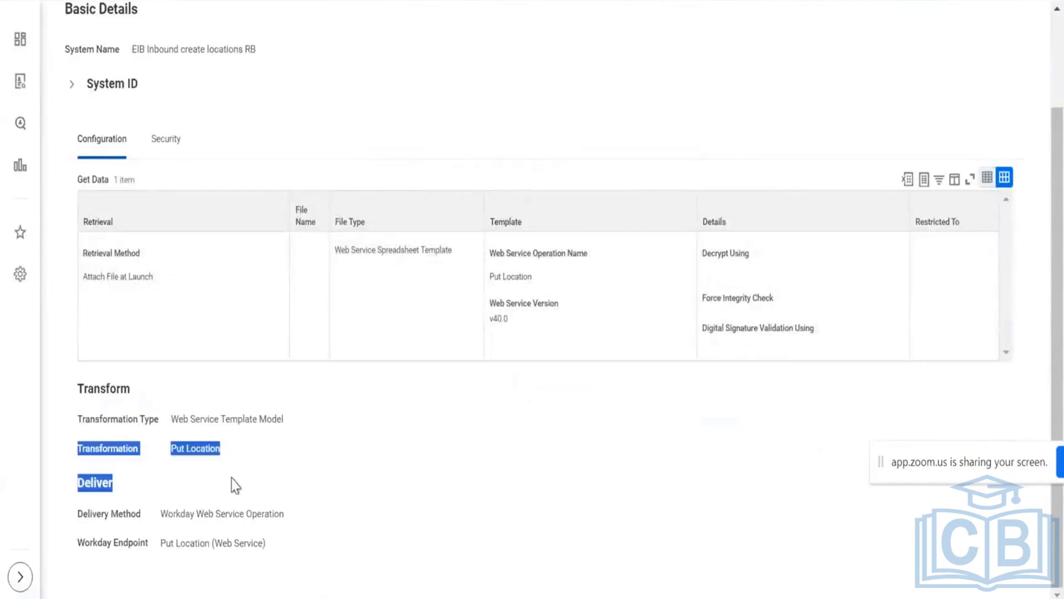
click(289, 468)
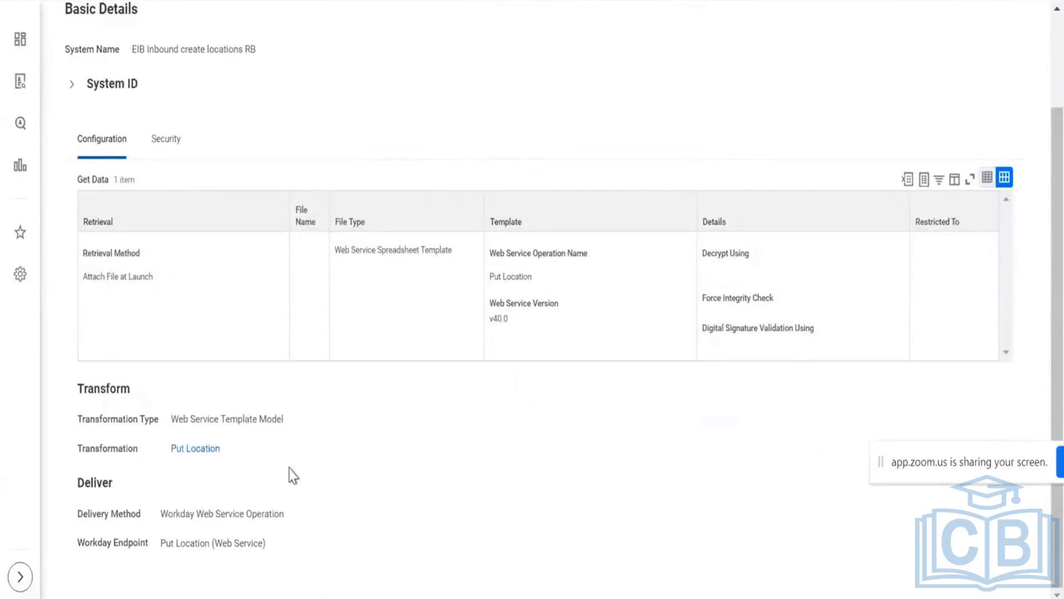
scroll(289, 468, up, 2)
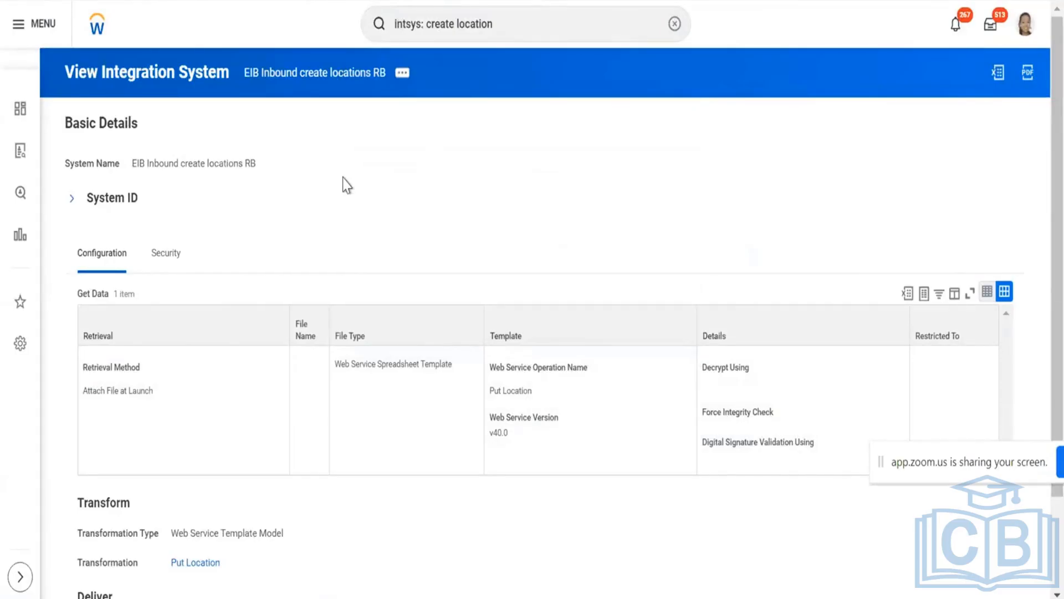
Switch to the Final Project PDF and highlight the locations grouped under Apple India and Apple USA in the hierarchy table
key(alt+Tab)
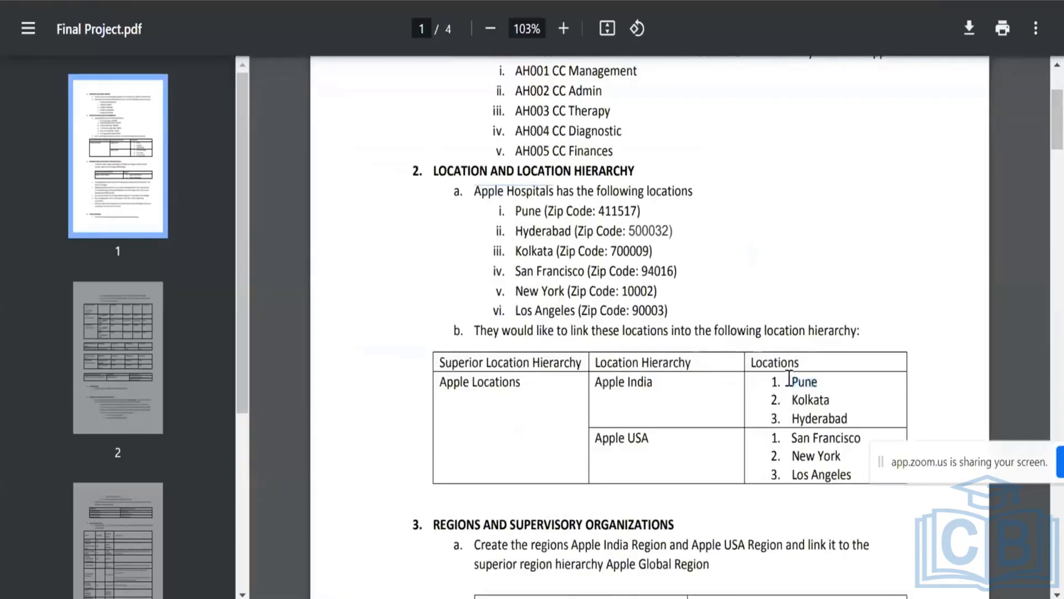
drag(789, 378, 855, 463)
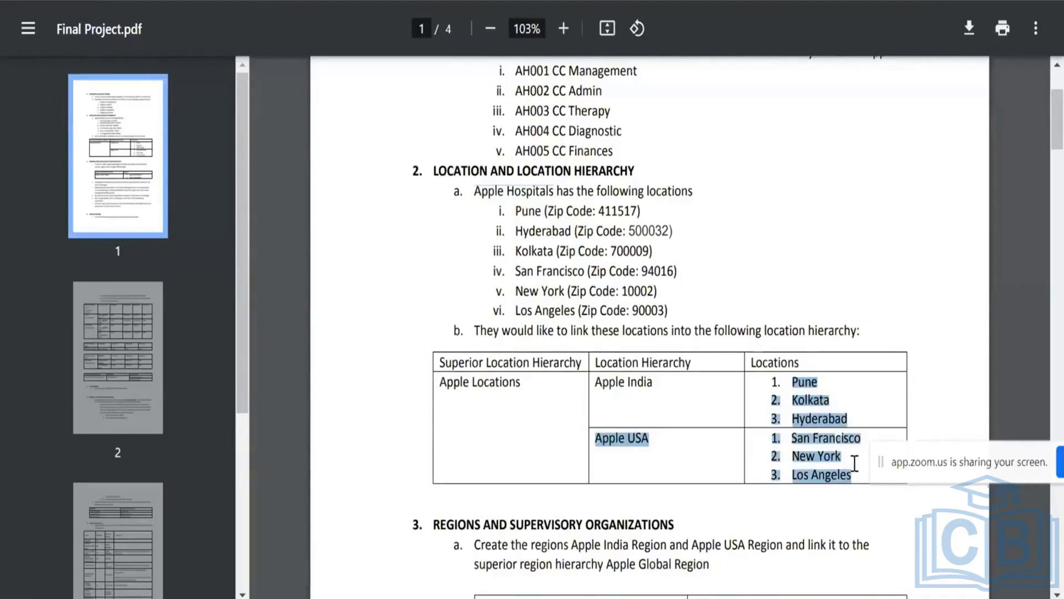
click(855, 465)
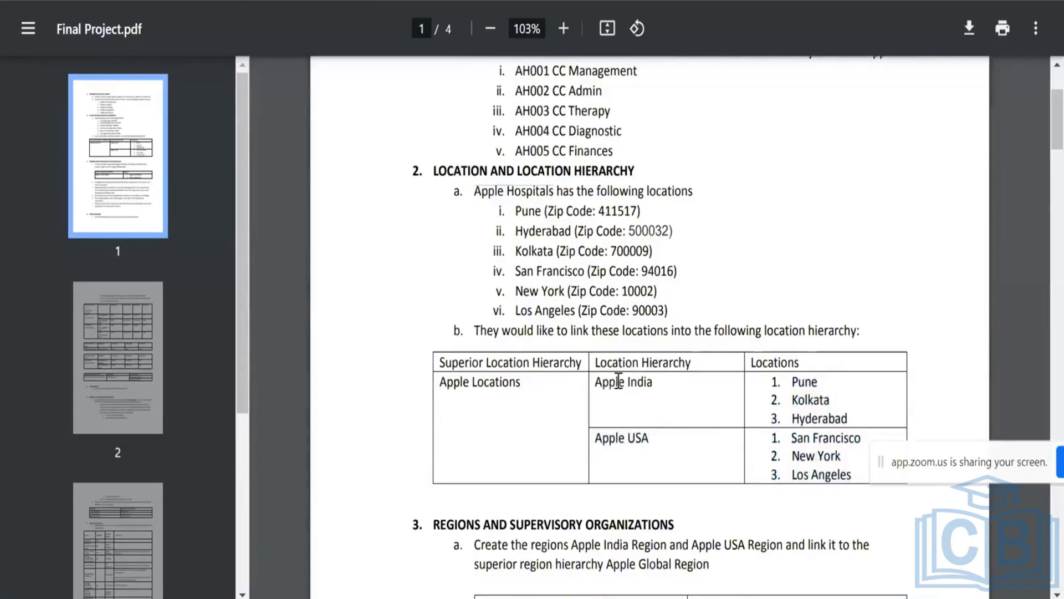
drag(596, 383, 652, 390)
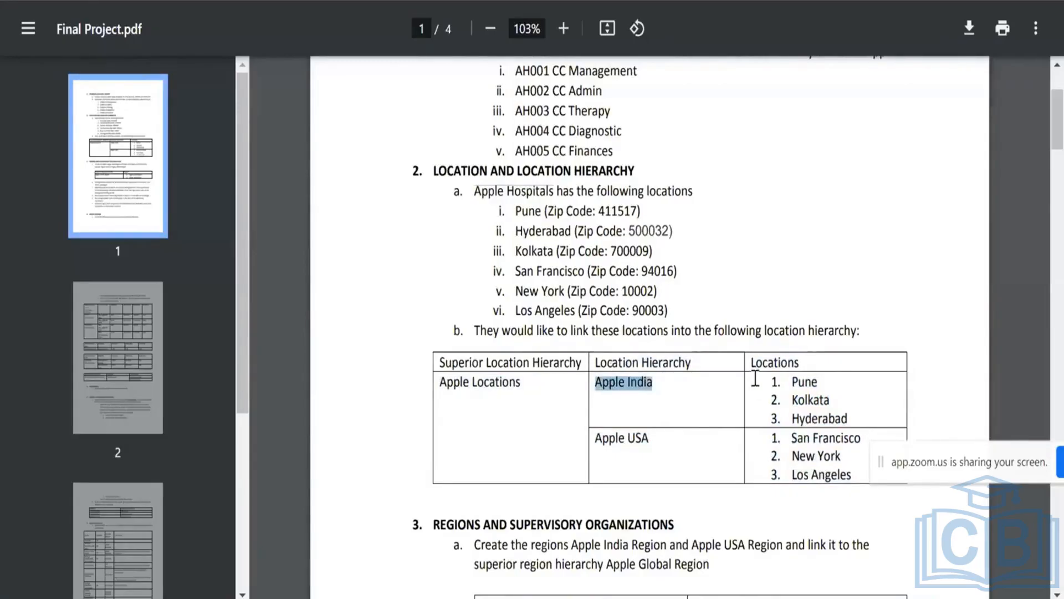
click(778, 381)
drag(778, 382, 850, 417)
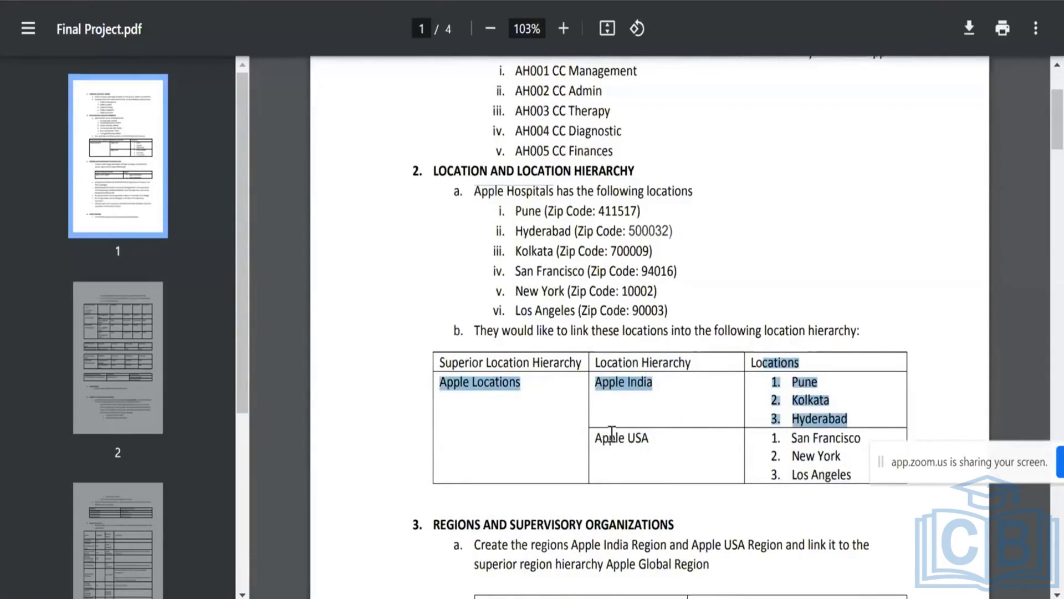
drag(593, 438, 851, 483)
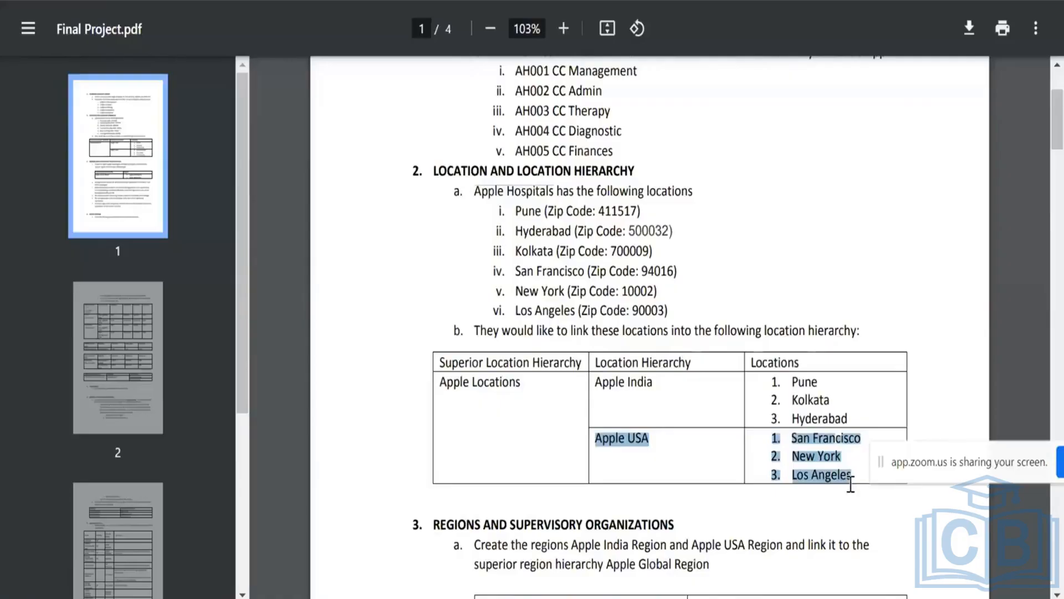
Highlight the superior hierarchy Apple Locations and its location hierarchies Apple India and Apple USA in the table
click(683, 388)
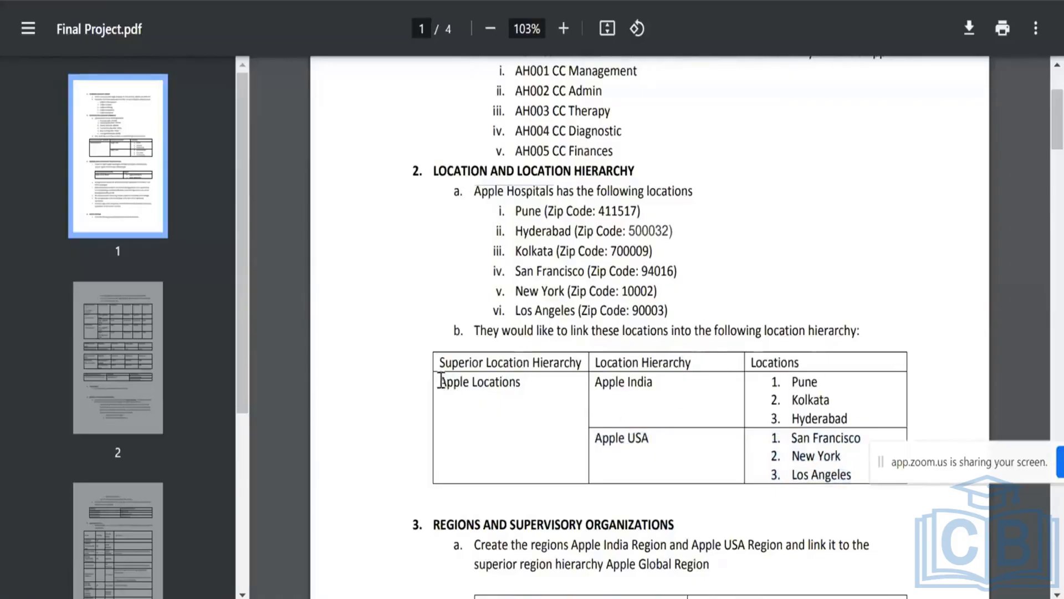
drag(442, 381, 523, 385)
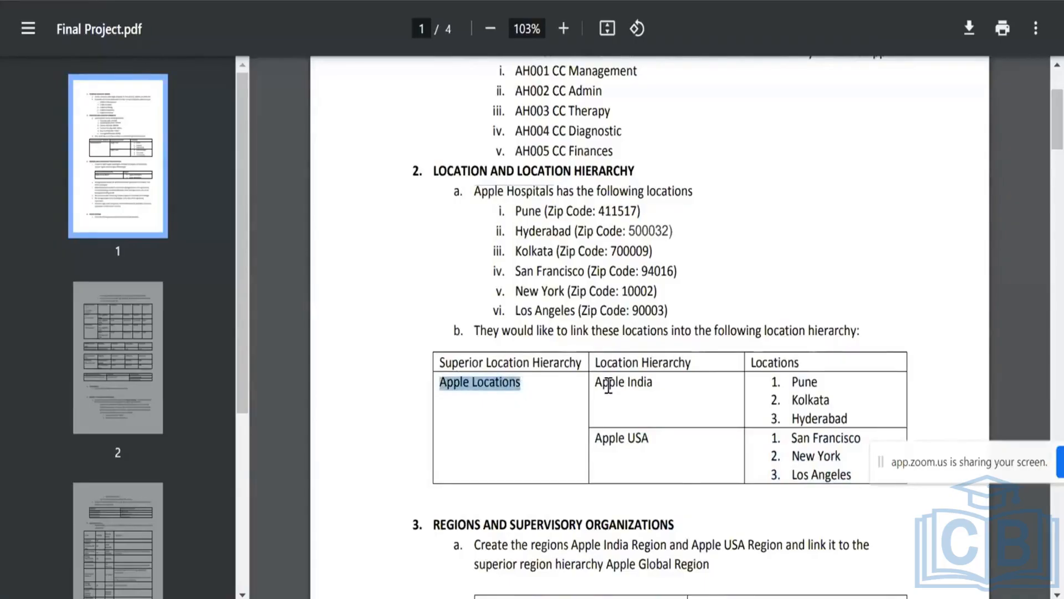
drag(595, 383, 655, 383)
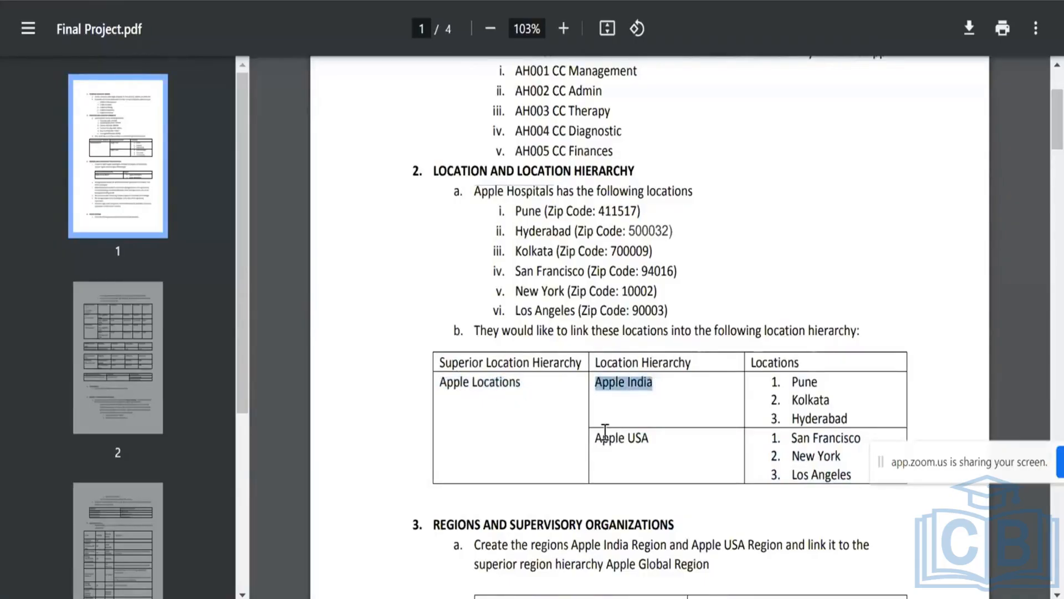
drag(595, 436, 650, 437)
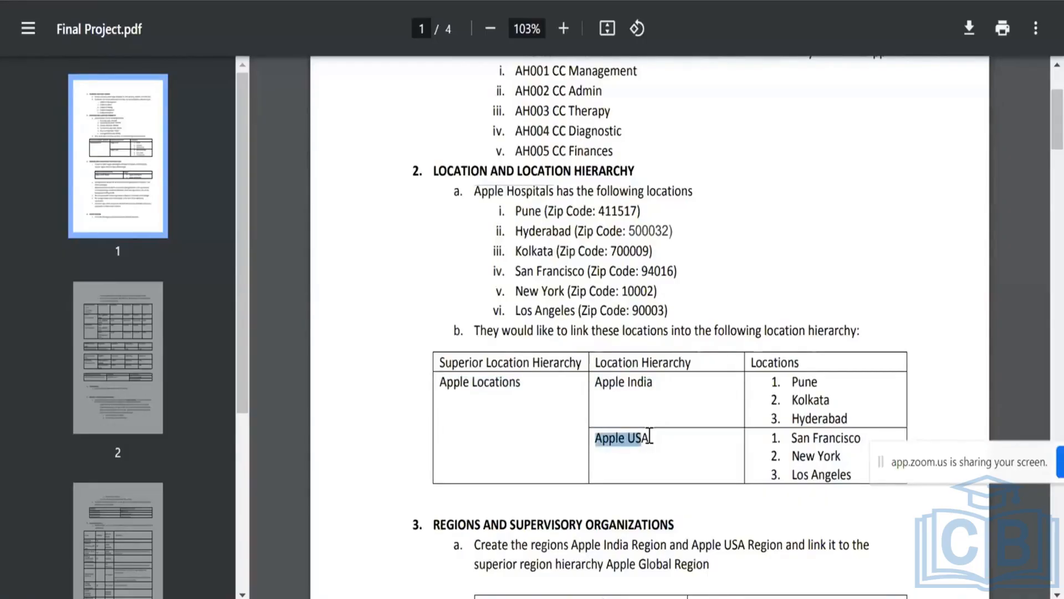
Return to Workday's Create Location form, check the Time Profile field of the San Francisco business site and submit the location
key(ctrl+Tab)
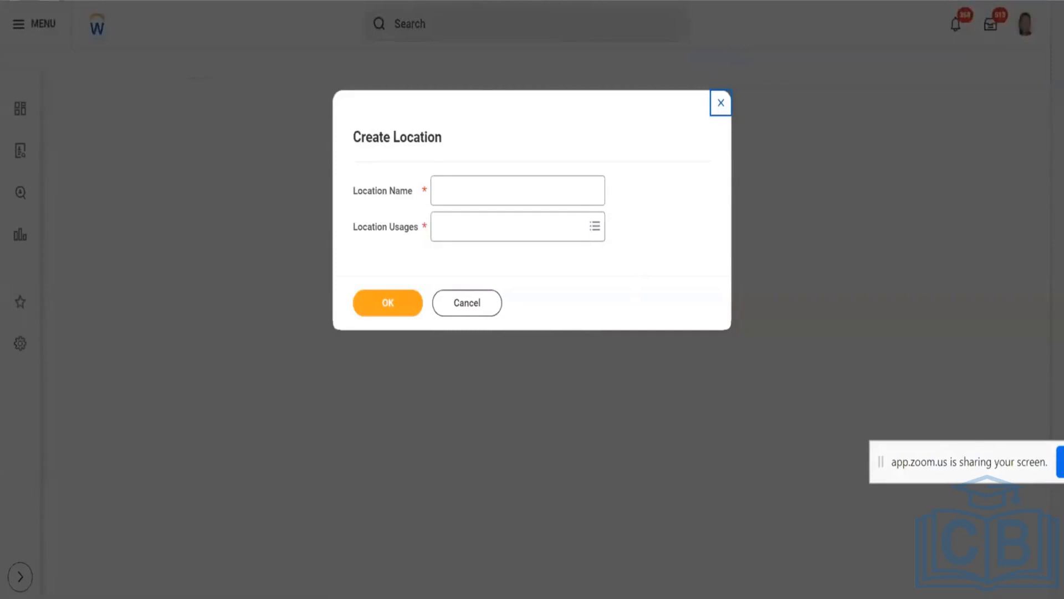
key(alt+Tab)
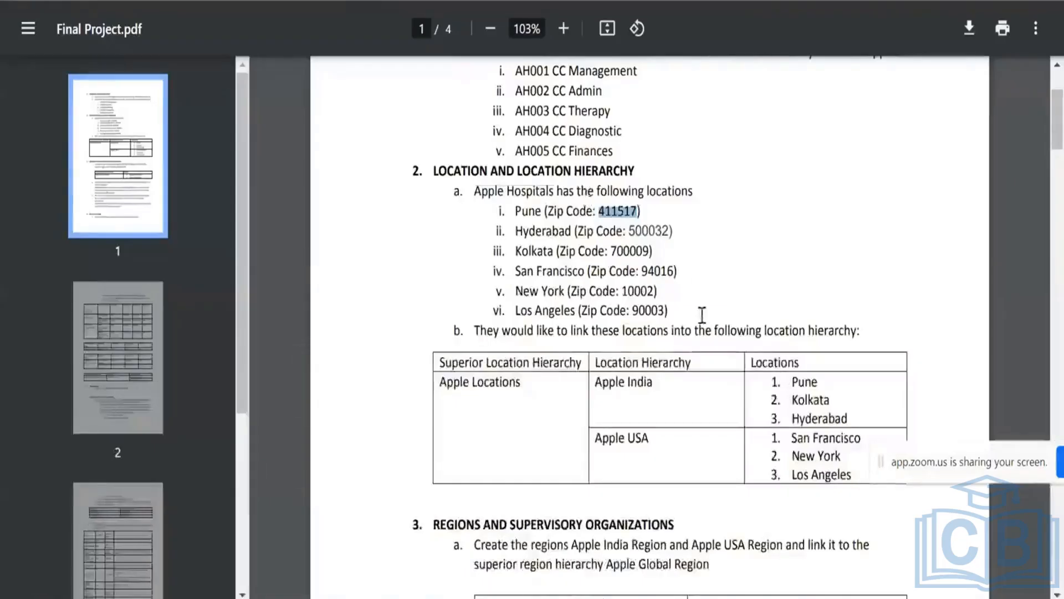
key(alt+Tab)
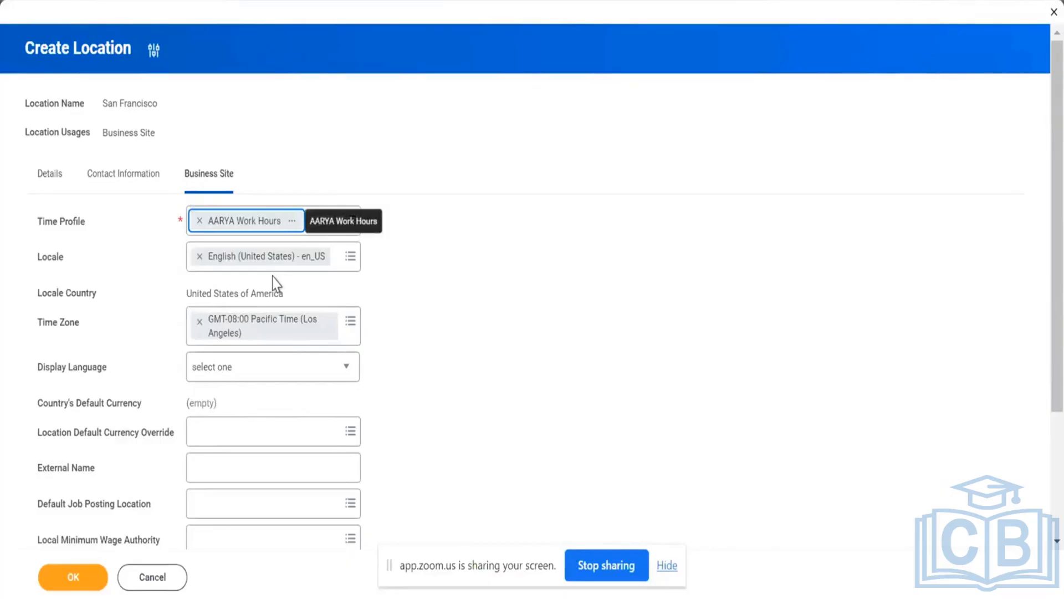
drag(95, 224, 25, 232)
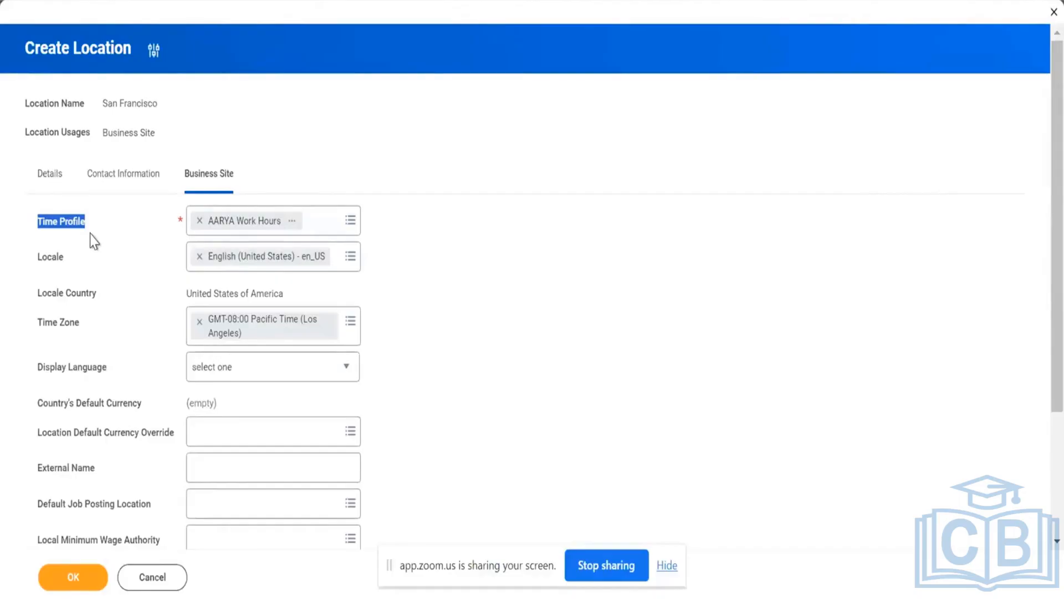
click(74, 581)
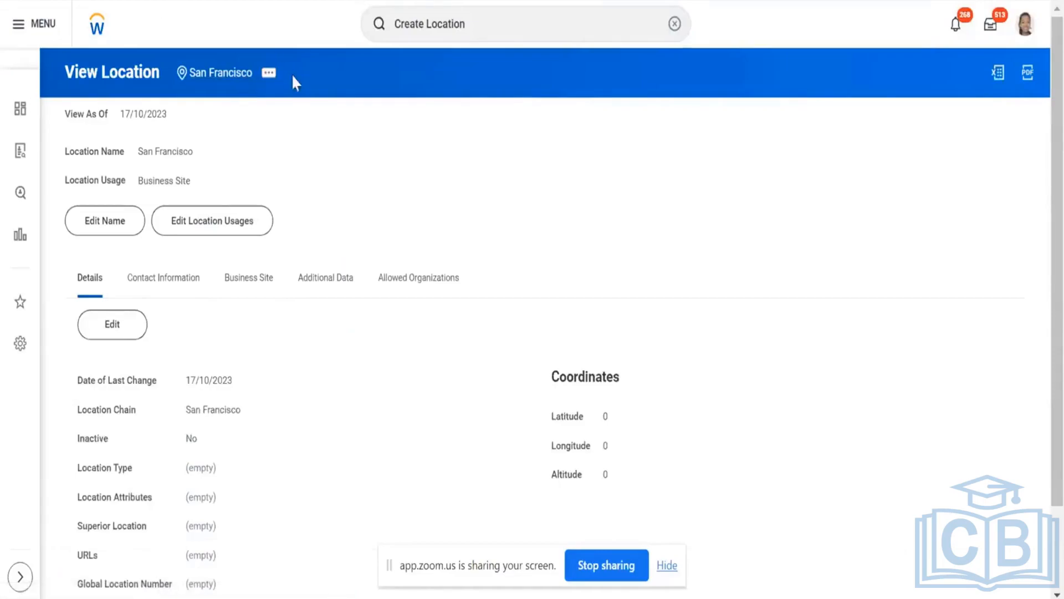
Switch to the Final Project PDF and highlight the Apple India location hierarchy in the table
key(ctrl+Tab)
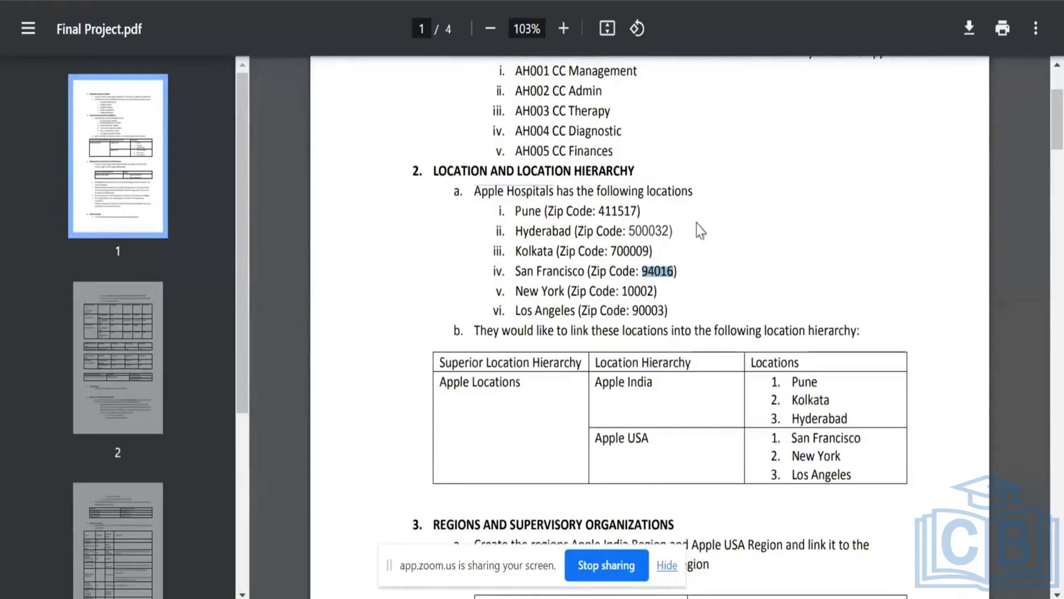
triple_click(643, 381)
double_click(643, 382)
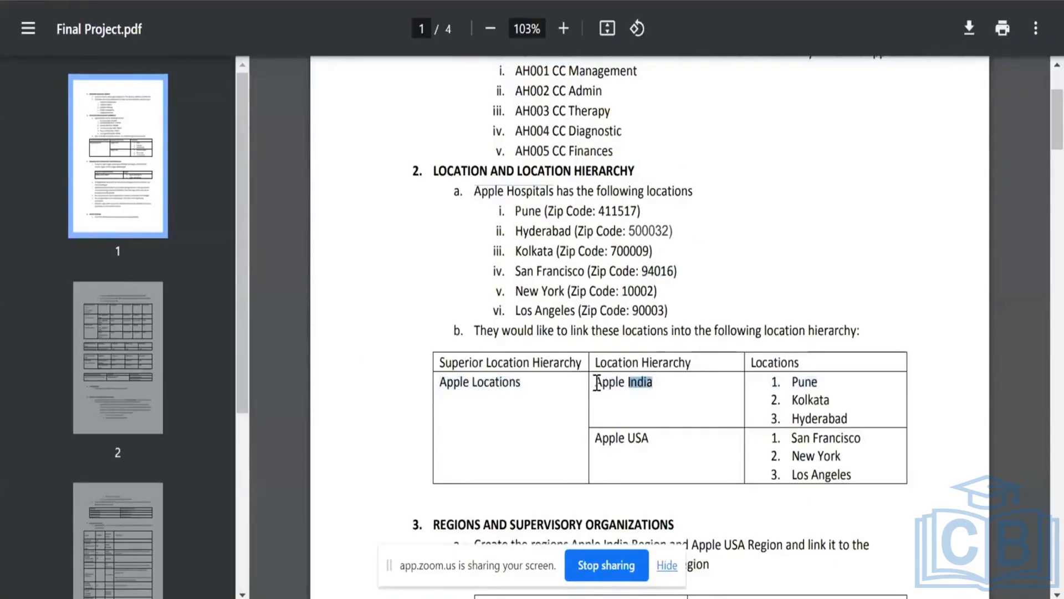
click(596, 382)
drag(595, 382, 654, 381)
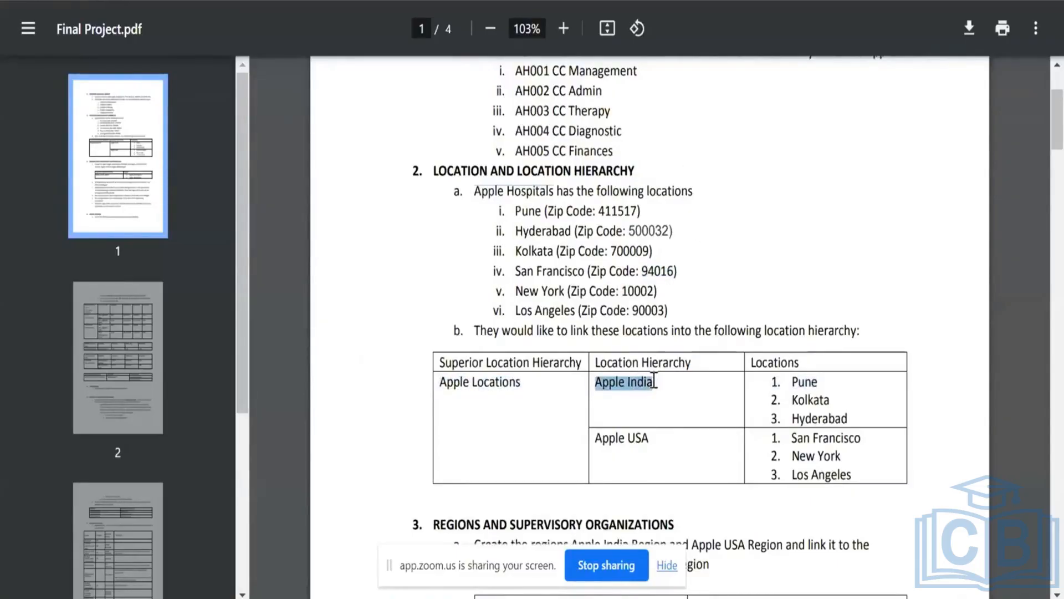
Return to Workday and view the location actions available for the San Francisco location
click(388, 1)
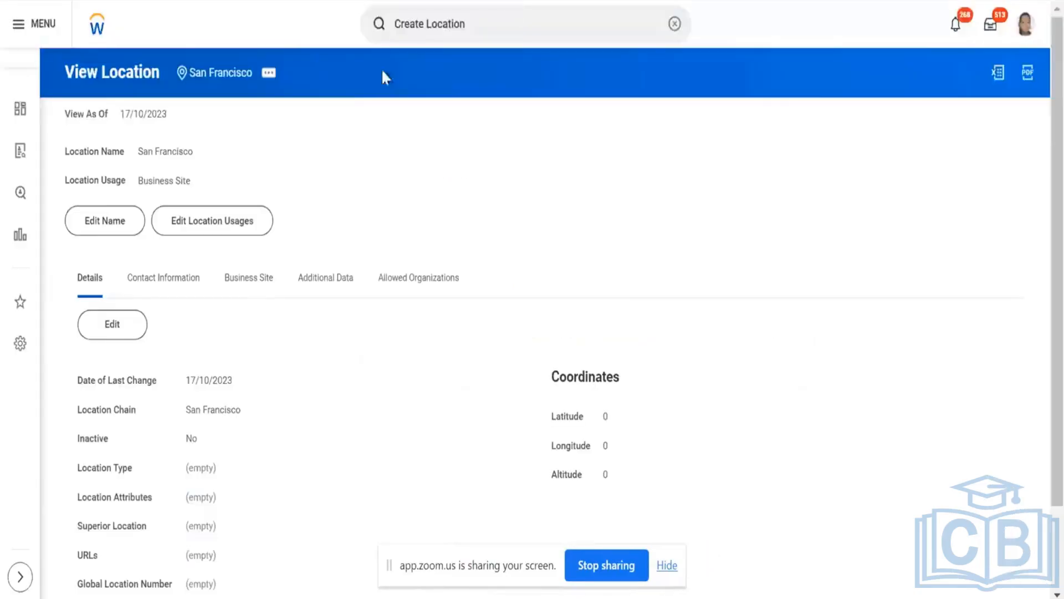
click(268, 75)
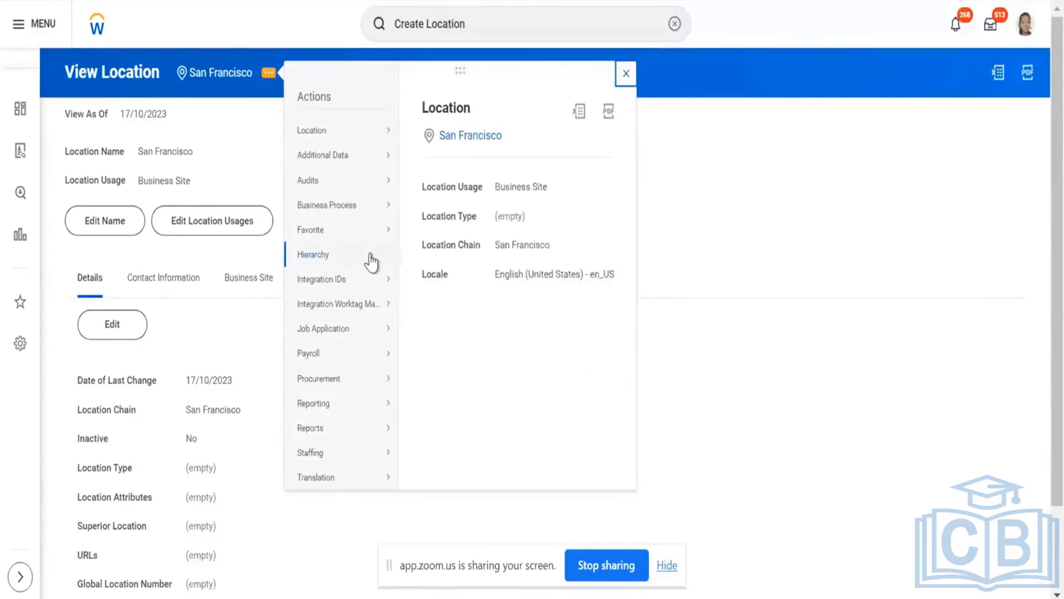
mouse_move(375, 131)
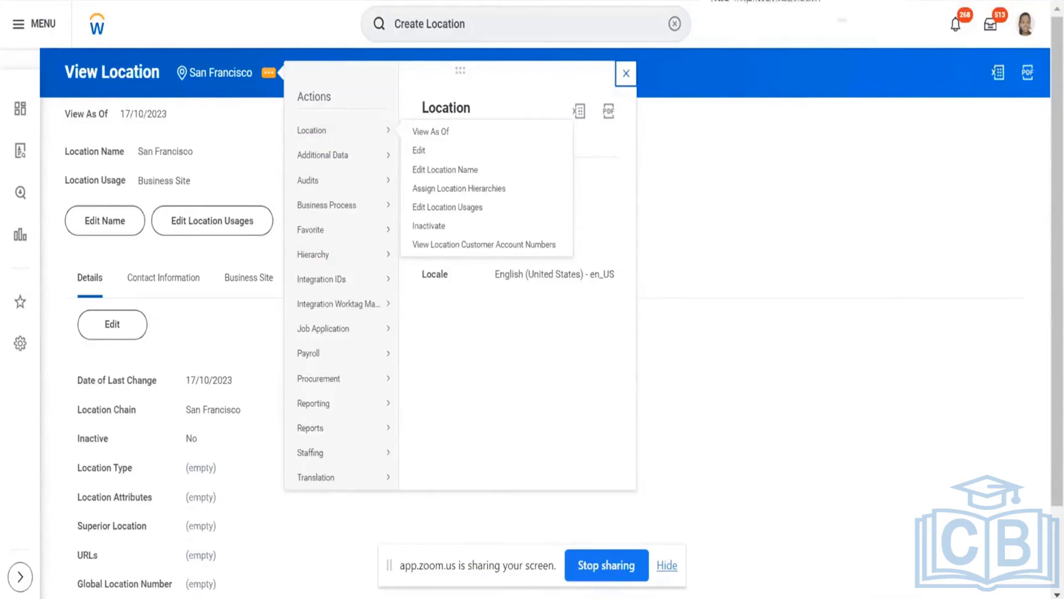
Duplicate the browser tab with the San Francisco location and open the Create Location Hierarchy task in the copy
right_click(780, 1)
click(825, 66)
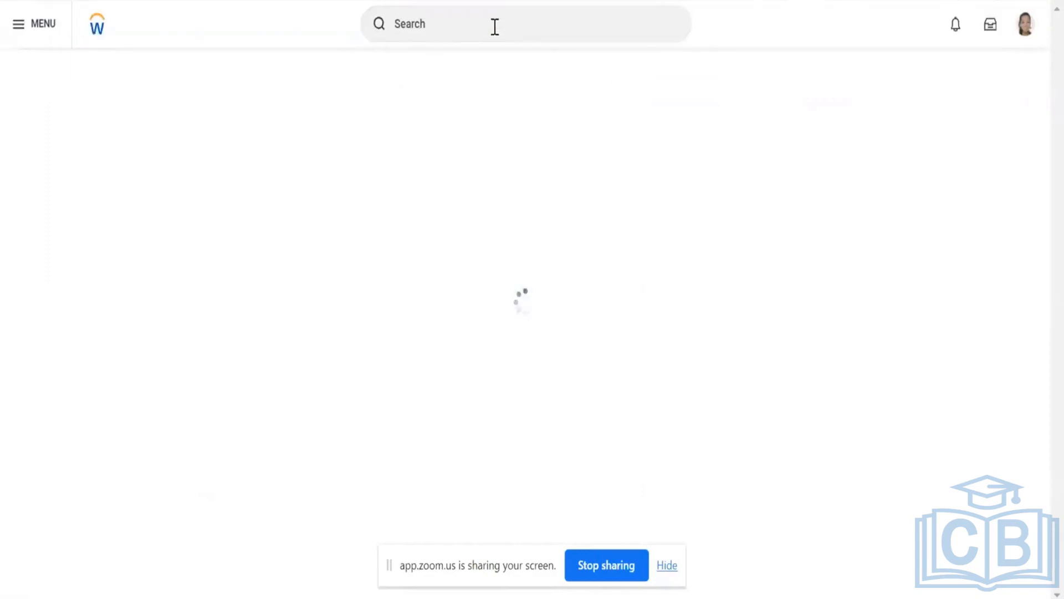
click(495, 24)
click(495, 24)
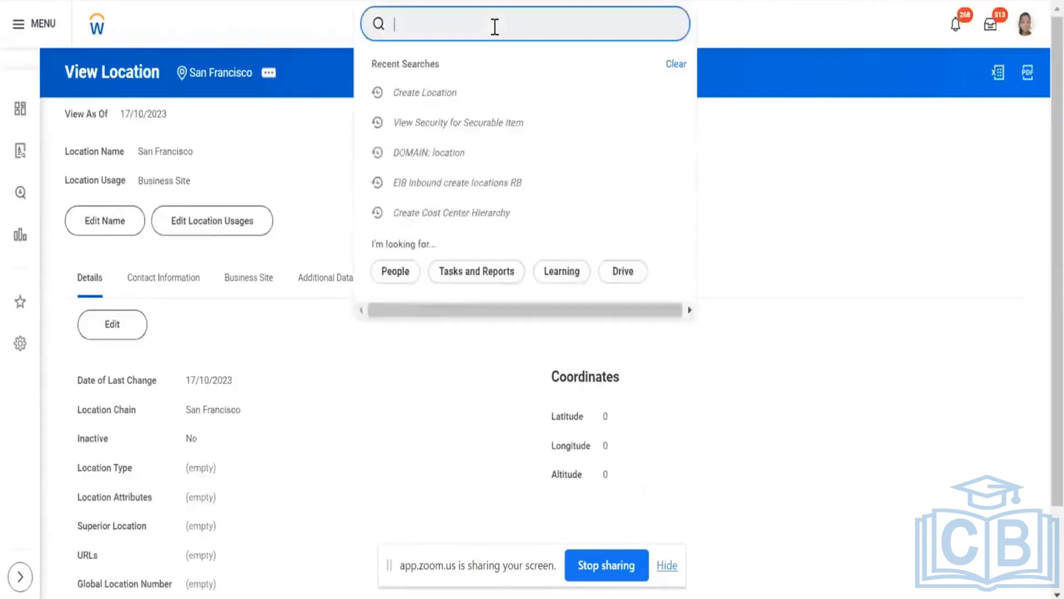
text(create loc)
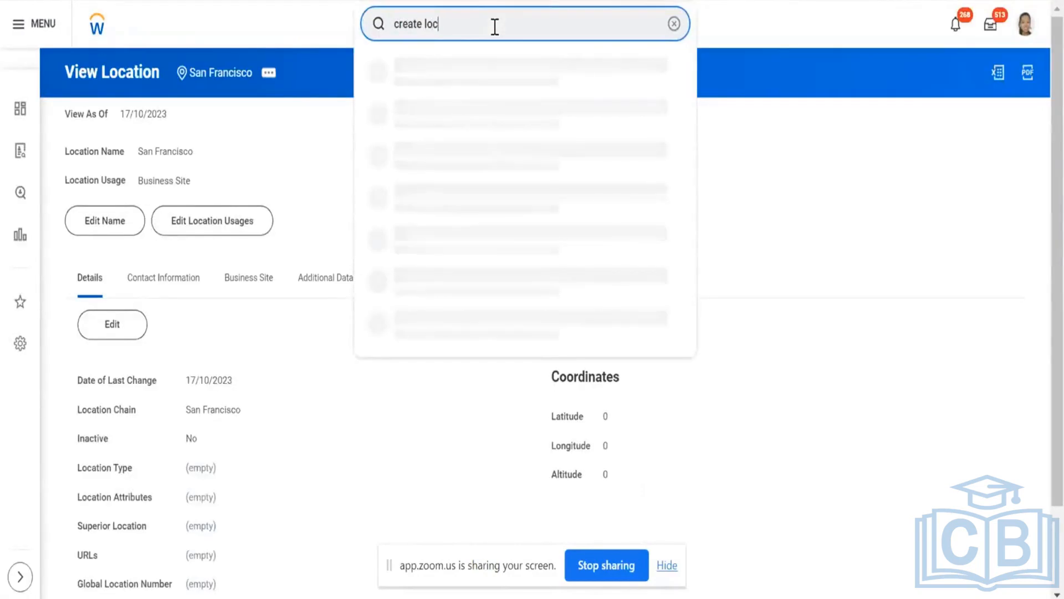
text( hier)
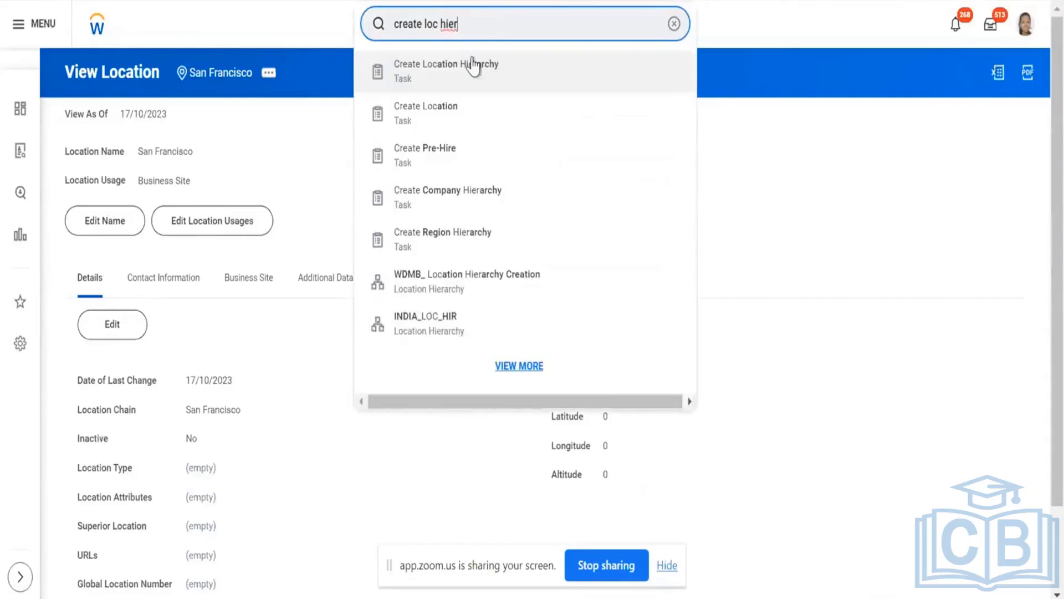
click(472, 65)
Choose the reorganization Apple Hospitals Inc (01/01/1900) for the new location hierarchy and continue to its form
text(appl H)
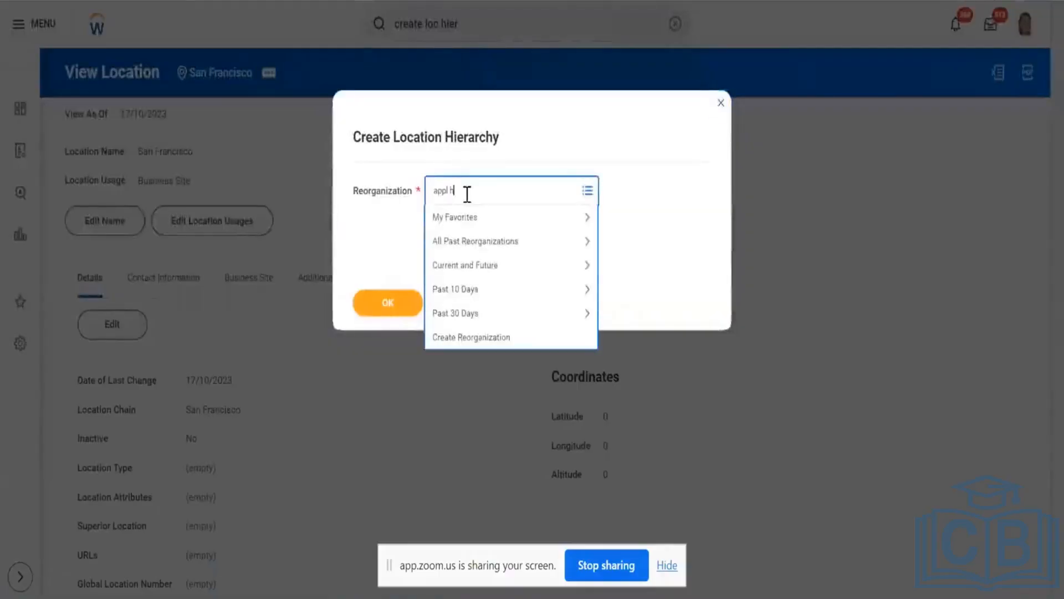
text(o inc)
key(Return)
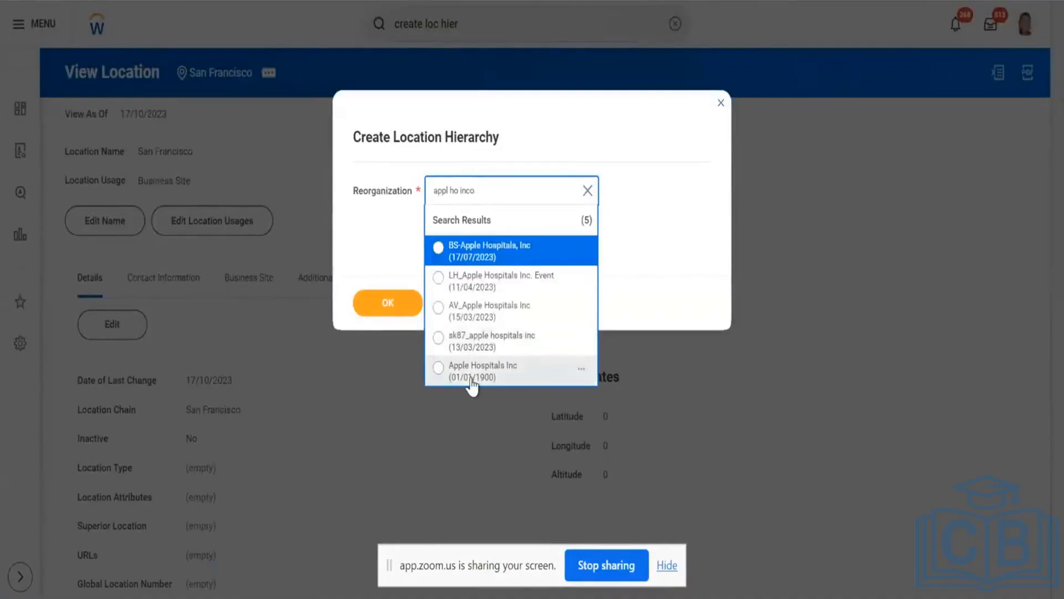
click(474, 378)
click(414, 311)
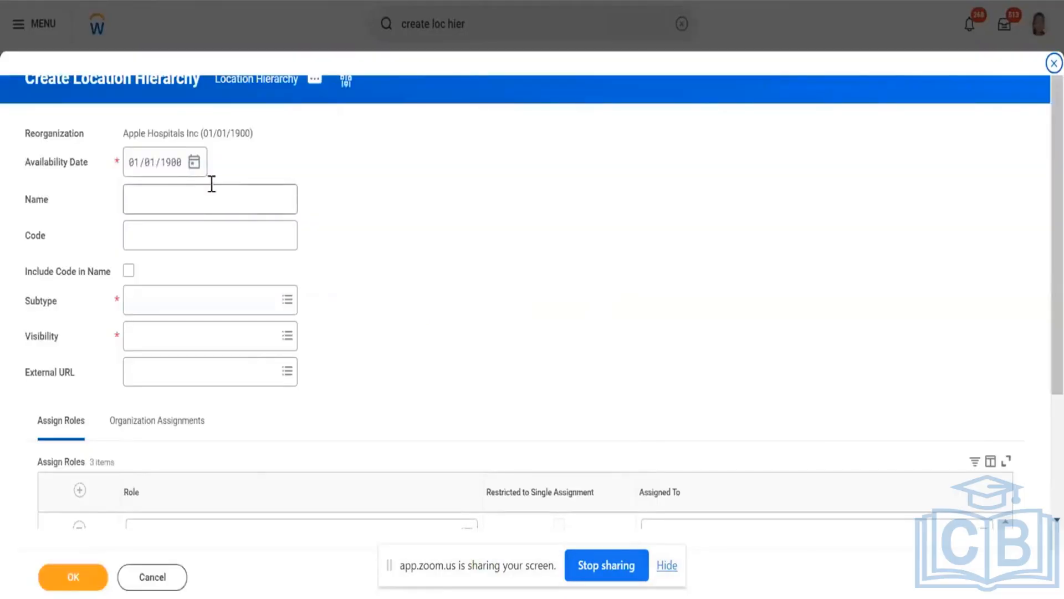
Name the new location hierarchy Apple India Test followed by the tester's first name in lower case
click(190, 200)
text(Apple India )
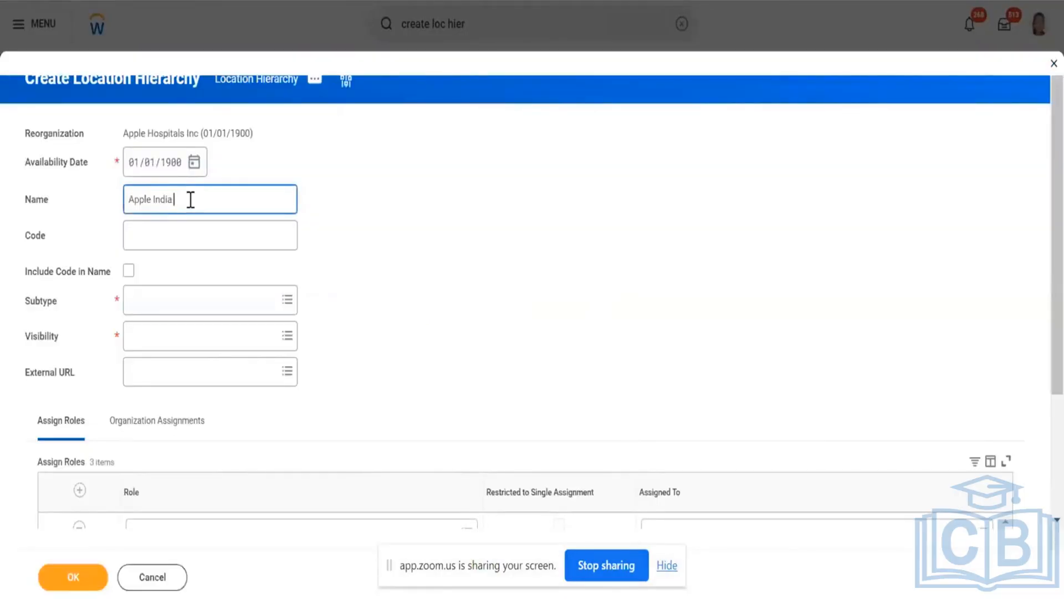
text(Test ARyan)
key(BackSpace)
key(BackSpace)
key(BackSpace)
key(BackSpace)
key(BackSpace)
text(aryan)
Set the subtype to Location Heirarchy and visibility to Everyone, check the organization assignments and submit the location hierarchy
click(186, 301)
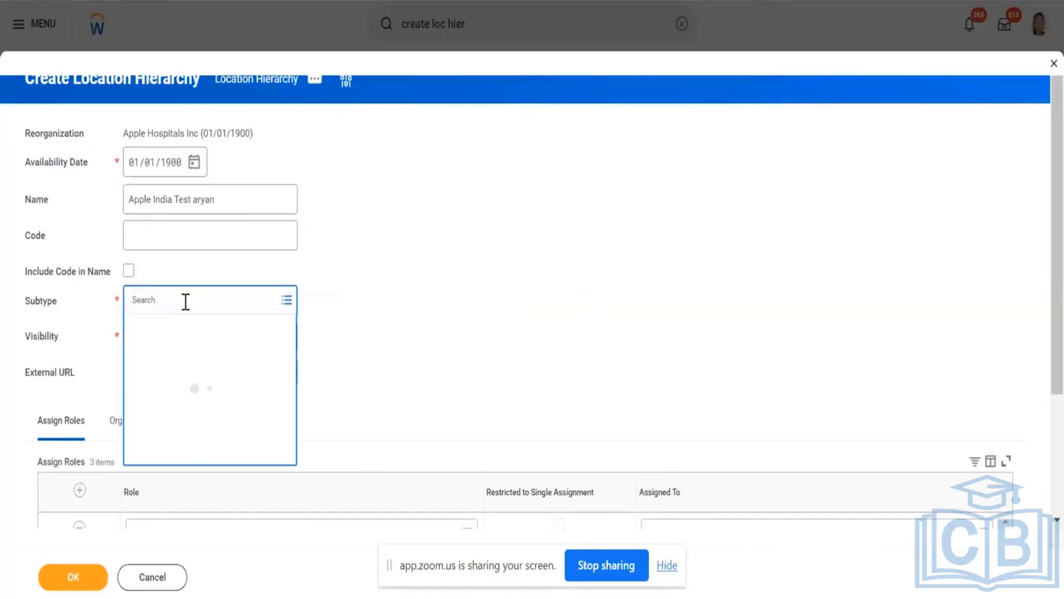
click(209, 453)
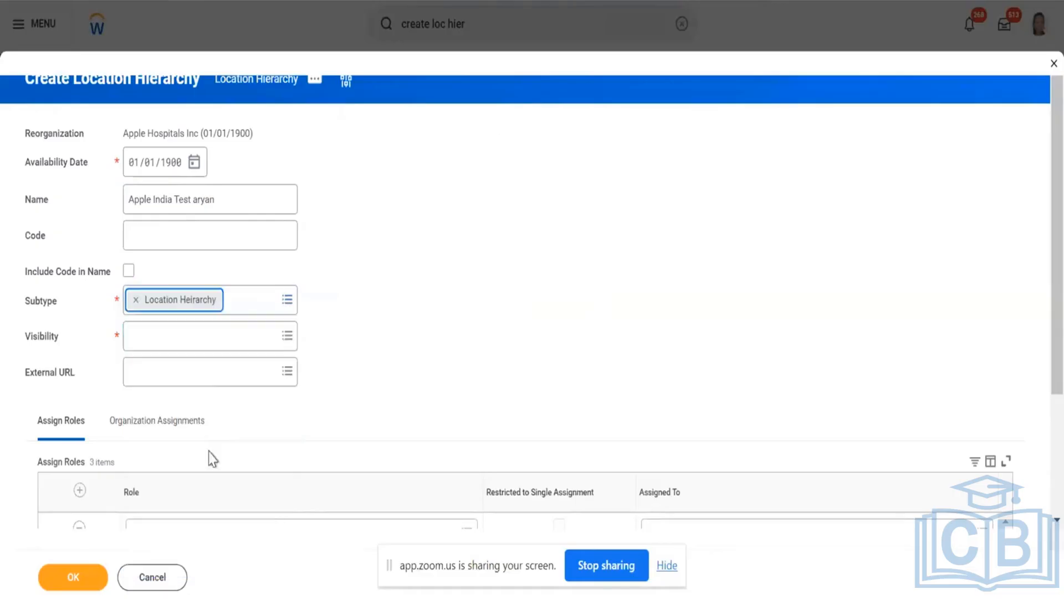
click(206, 348)
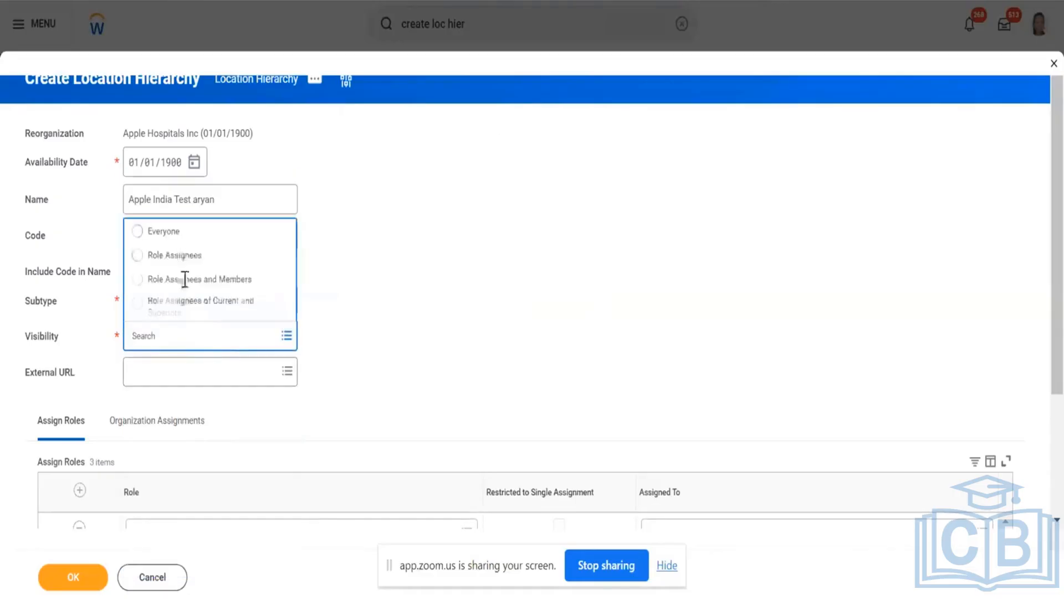
click(181, 236)
scroll(182, 229, down, 3)
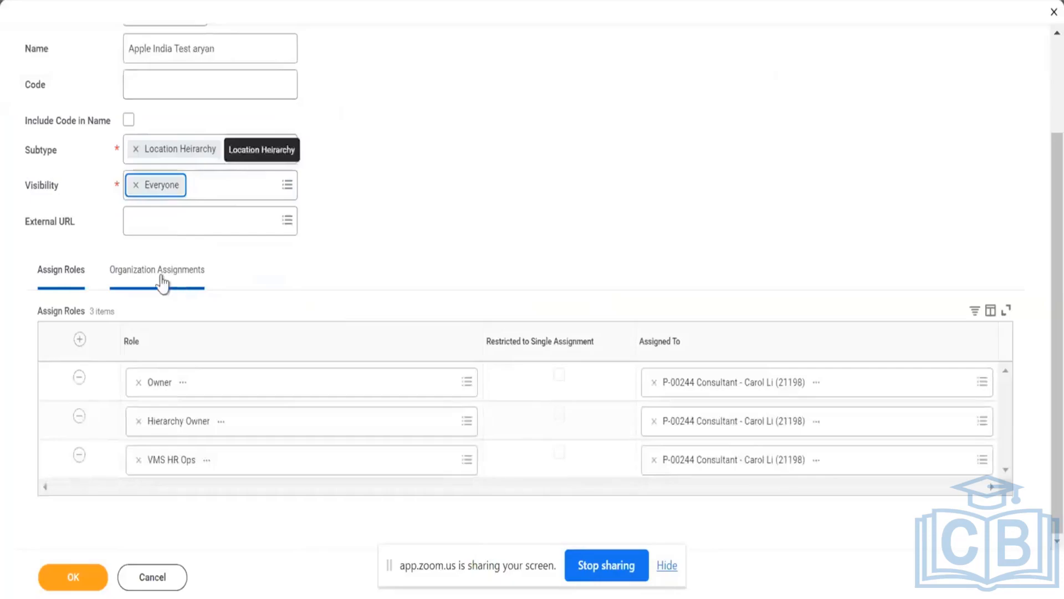
click(161, 280)
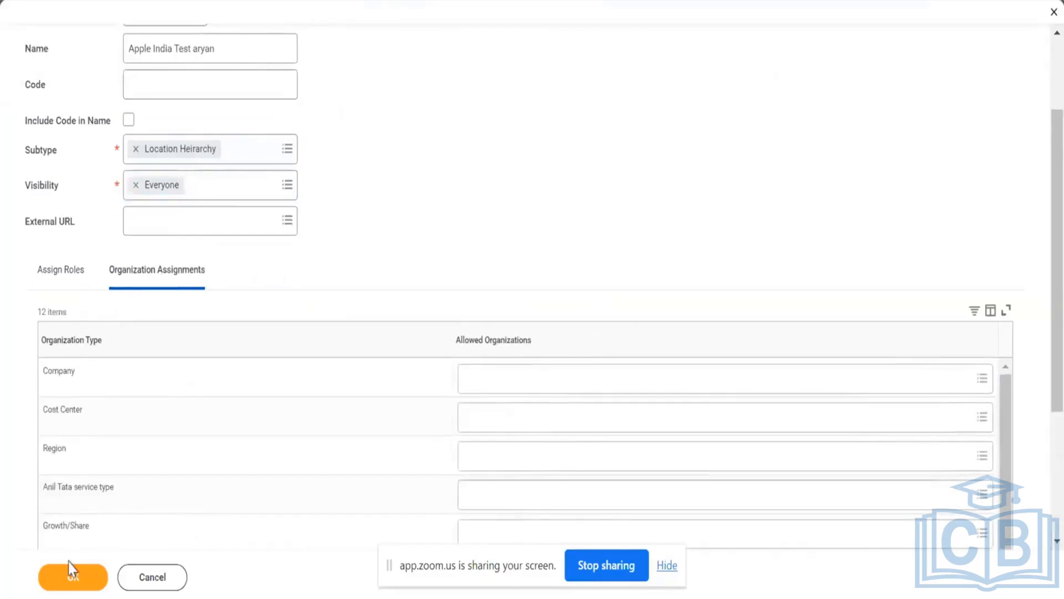
click(72, 574)
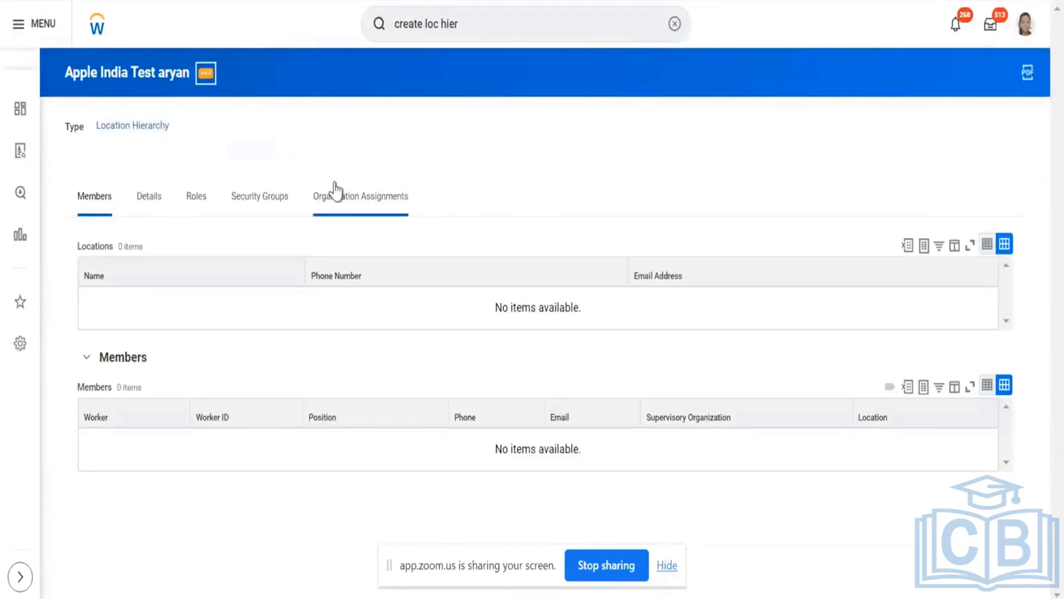
Start assigning locations to the new Apple India Test hierarchy, using the reorganization Apple Hospitals Inc (01/01/1900)
mouse_move(302, 527)
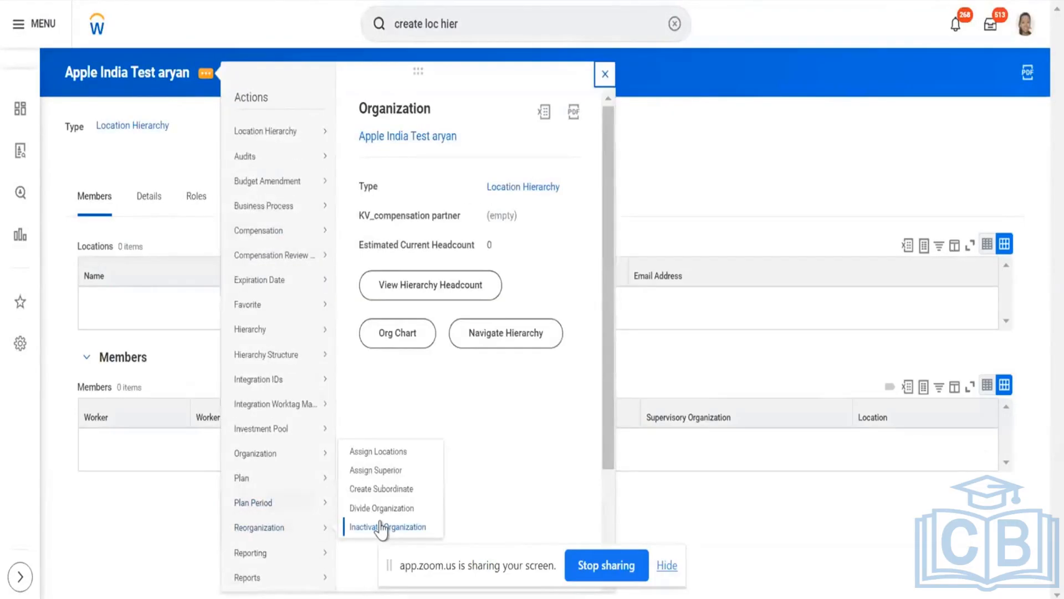
click(391, 451)
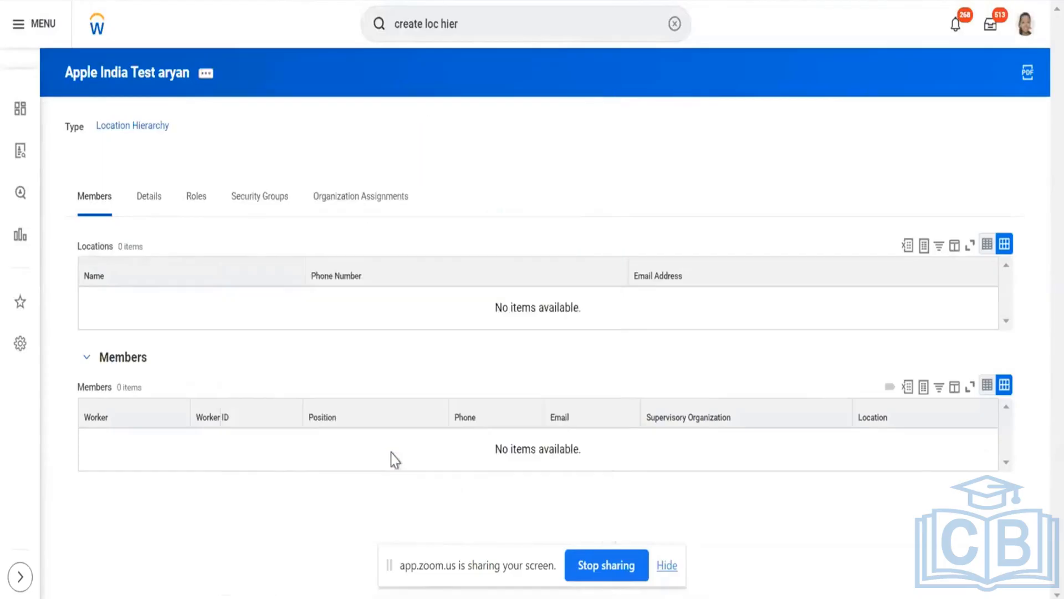
click(459, 219)
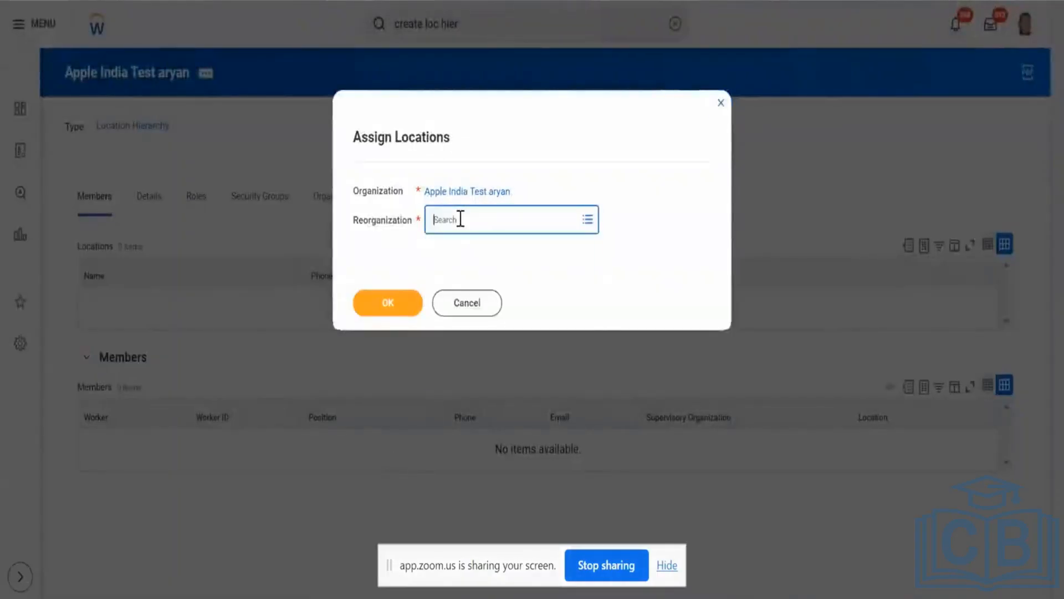
text(appl ho inc)
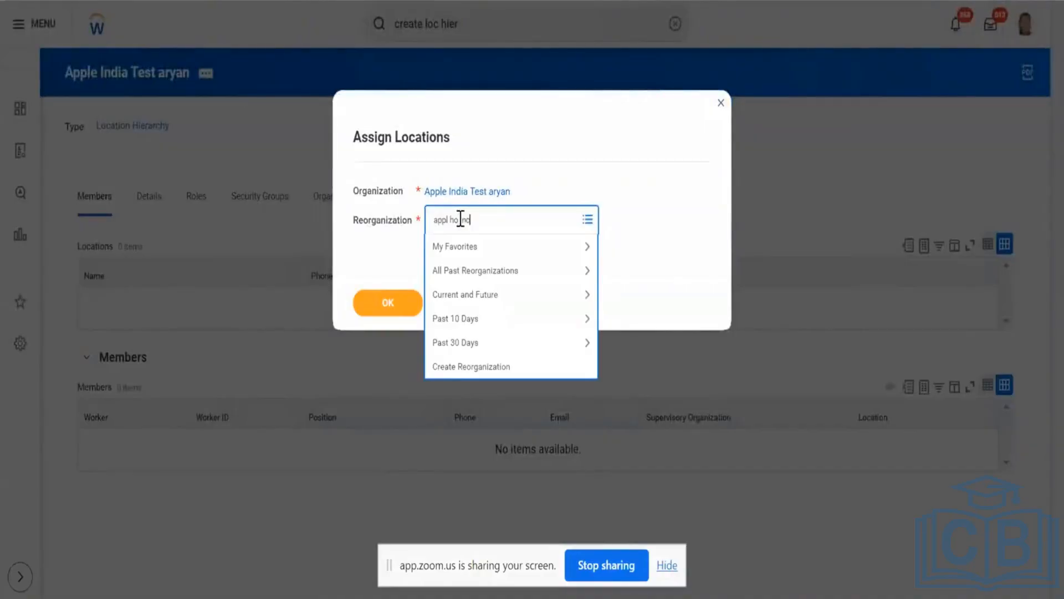
text(o)
key(Return)
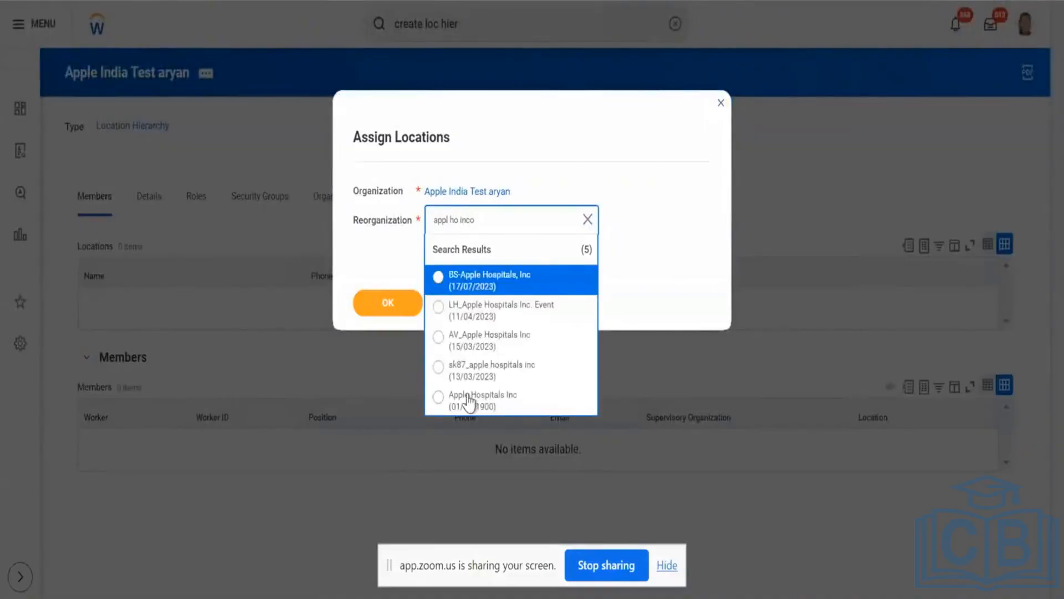
click(469, 409)
click(409, 315)
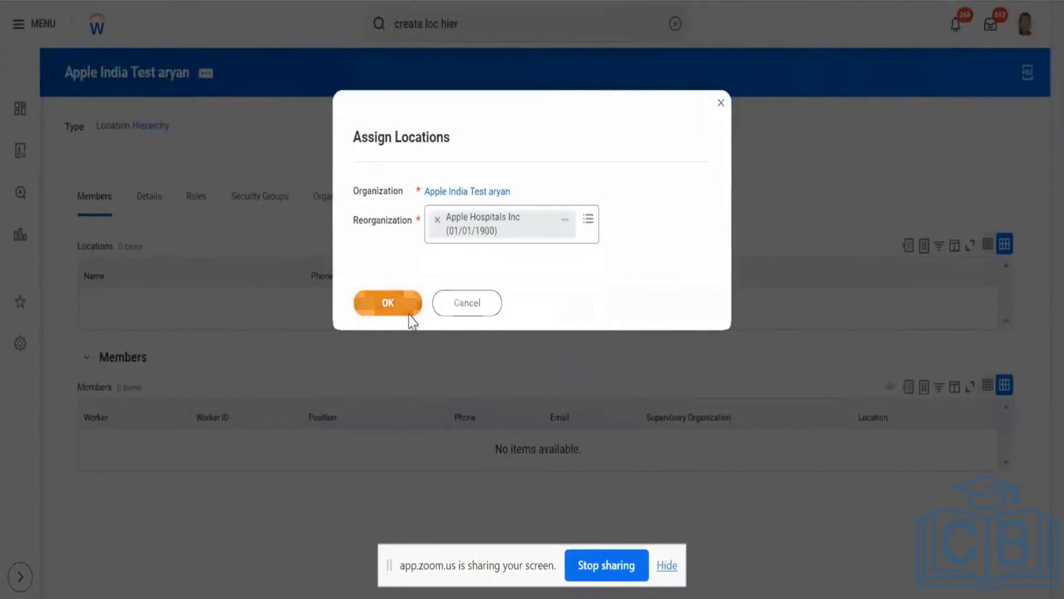
Search for Apple India and select it as a location for the hierarchy
click(194, 186)
text(Apple India)
key(Return)
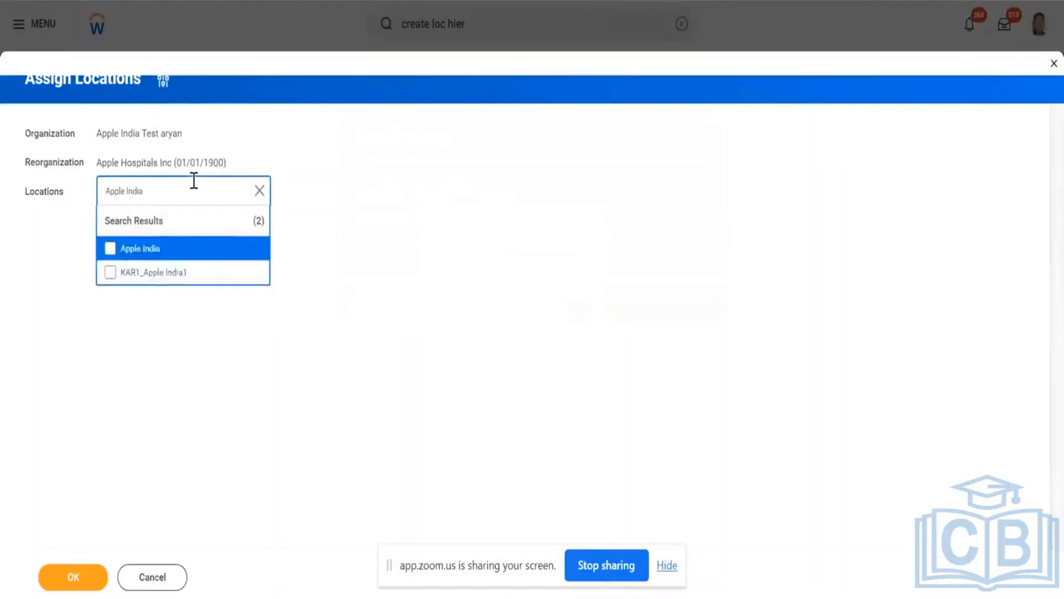
key(Return)
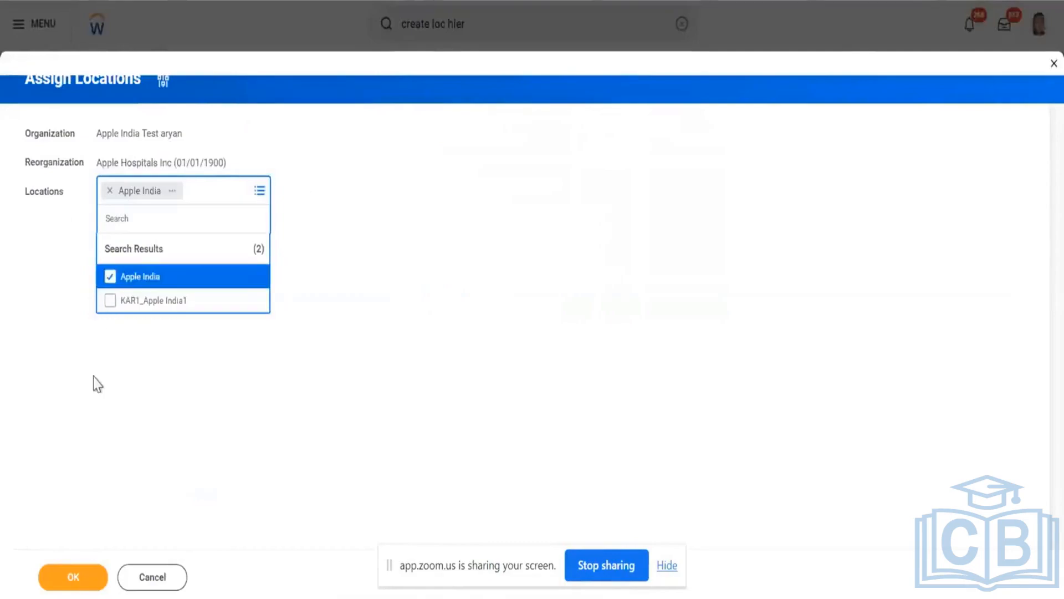
click(98, 384)
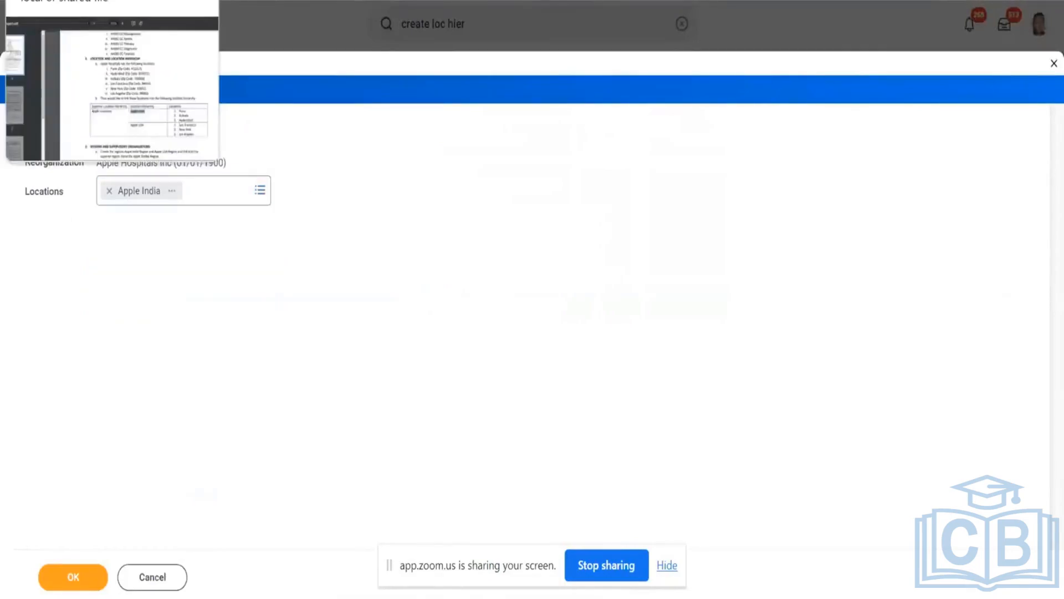
Check the Apple India locations in the Final Project PDF, return to Workday and remove Apple India from the assigned locations
click(67, 1)
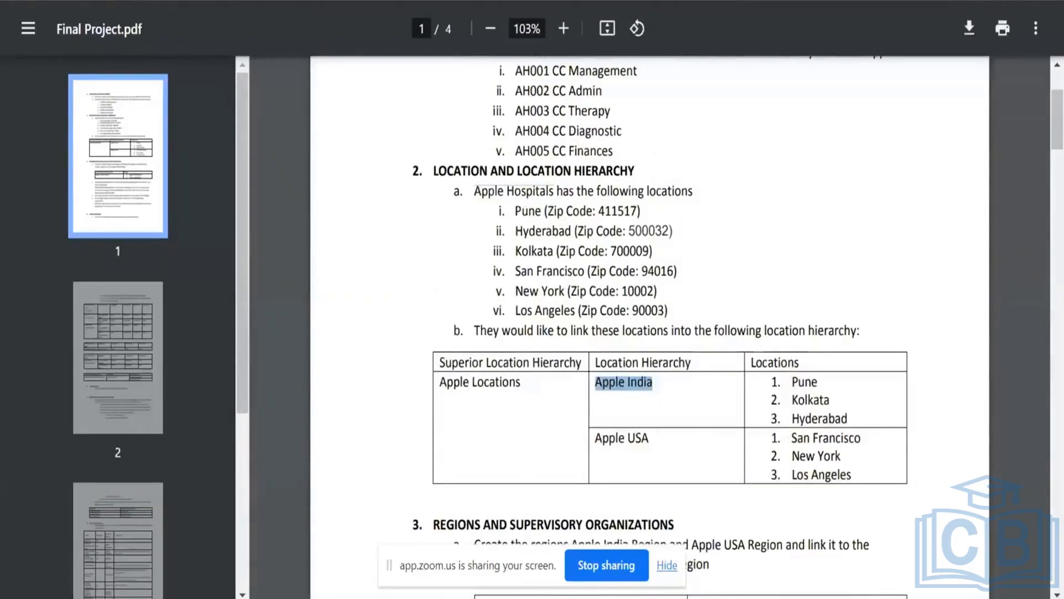
click(222, 0)
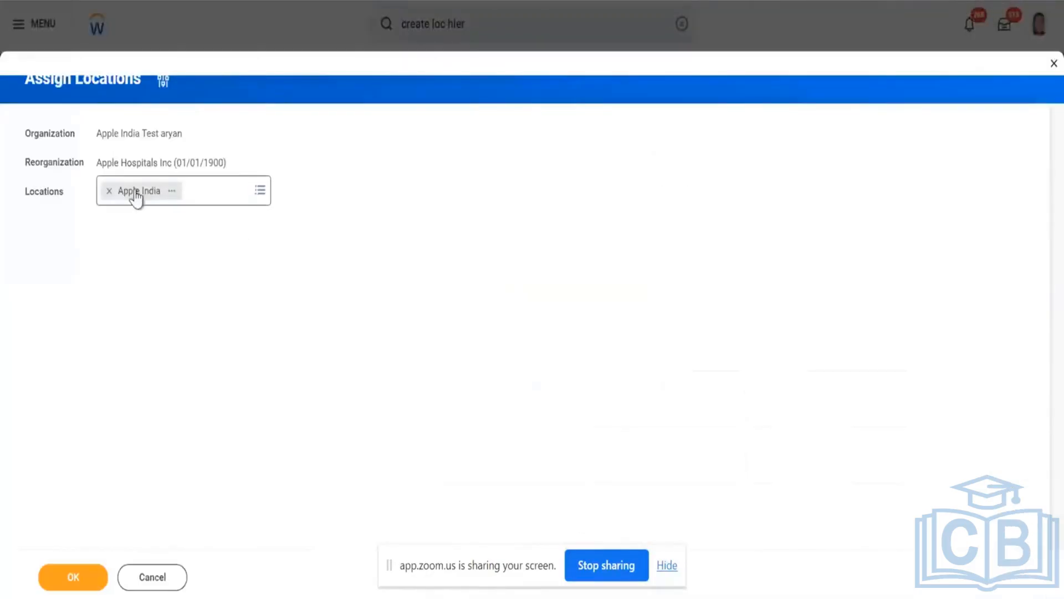
click(111, 190)
Search the assignable locations for pune and view the details of the sixth result named Pune
text(pune)
key(Return)
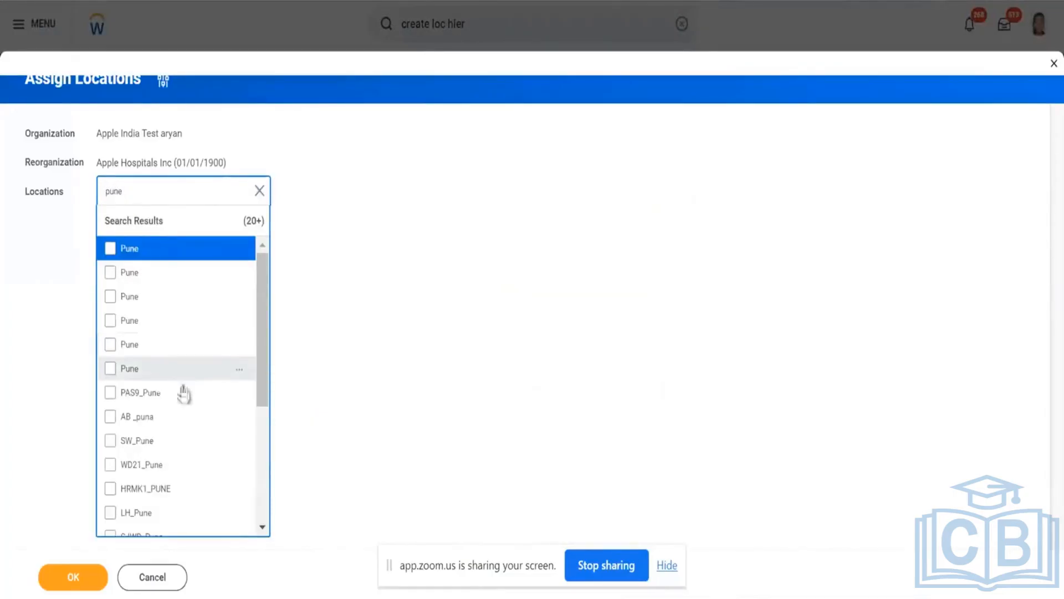
click(239, 369)
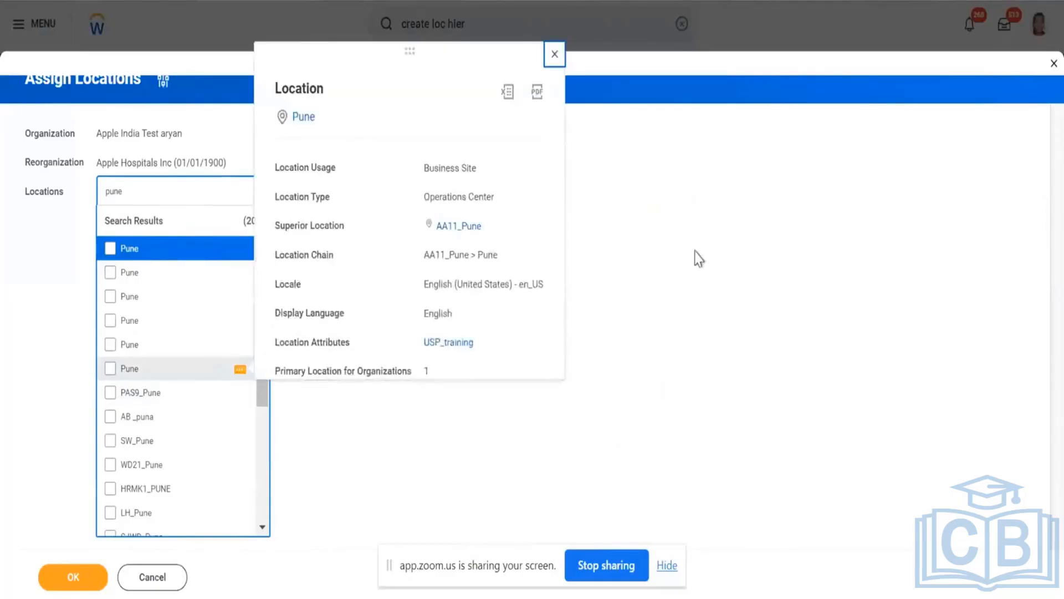
Switch to the San Francisco location in the other Workday tab, view its integration IDs and copy the Location_ID
click(755, 261)
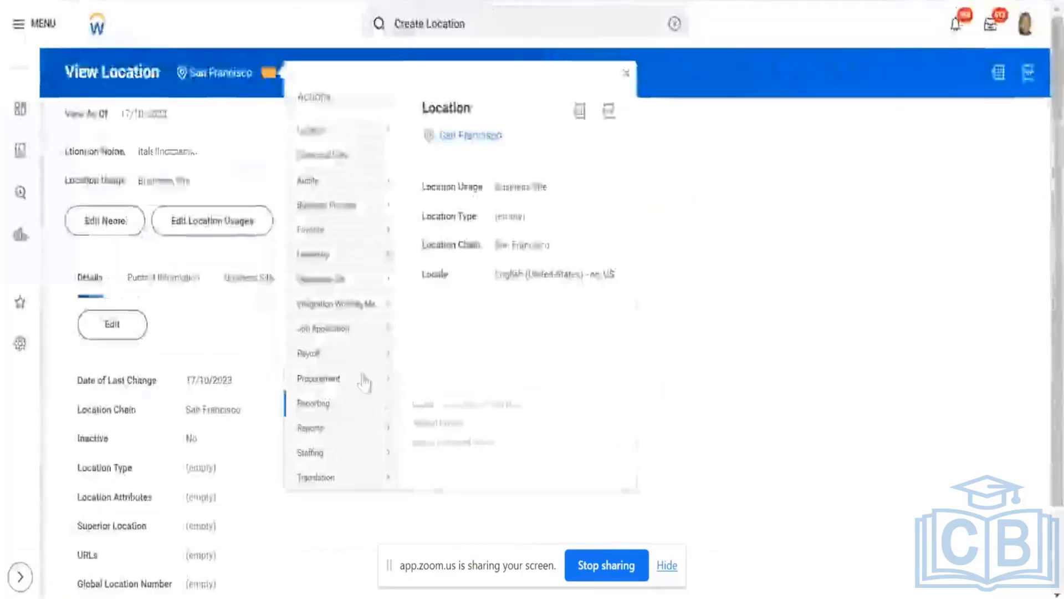
mouse_move(349, 277)
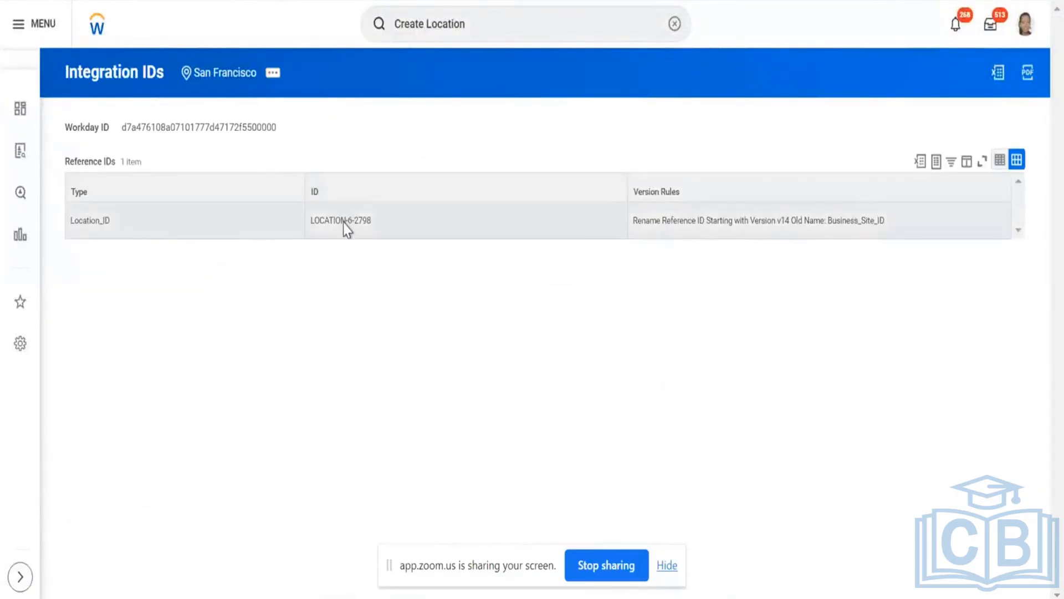
click(344, 223)
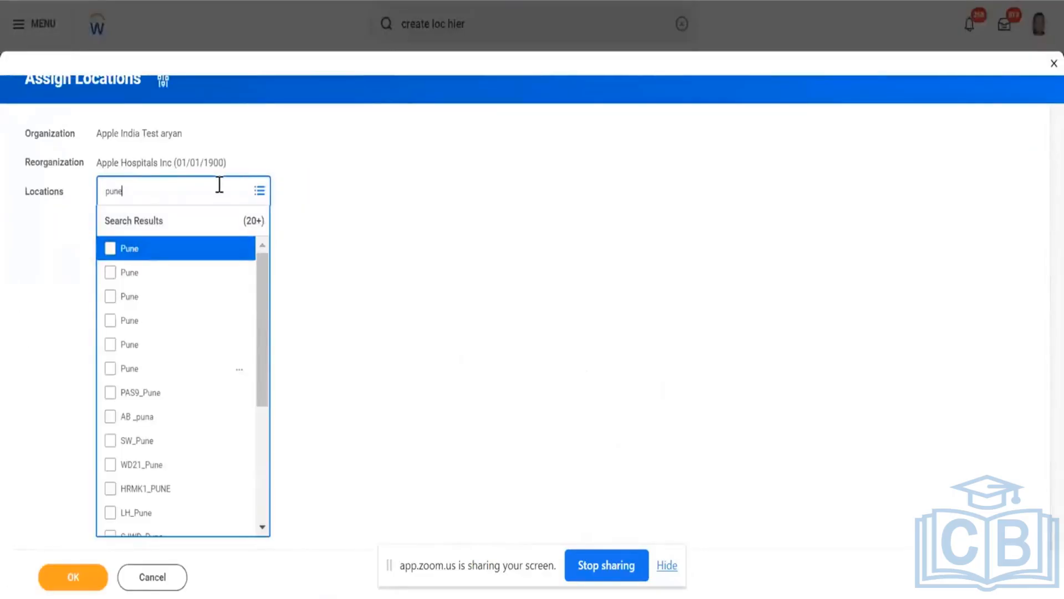
Return to the Assign Locations form and search the locations by the reference ID LOCATION-6-2798
key(ctrl+a)
text(LOCATION-6-2798)
key(Return)
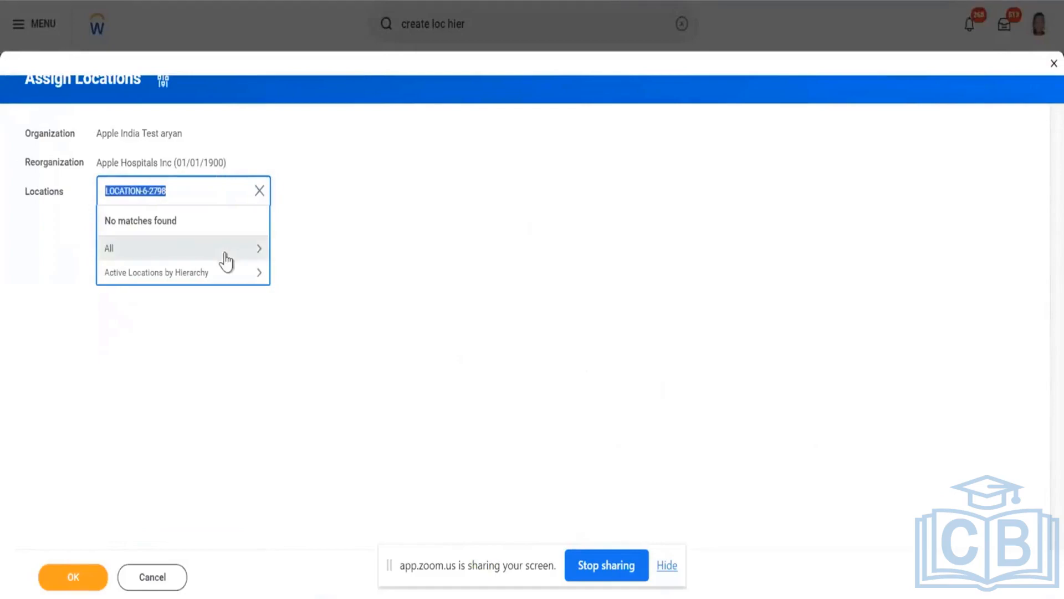
Search the assignable locations for pune and inspect the location details of the results named Pune, from the sixth up to the first
click(226, 257)
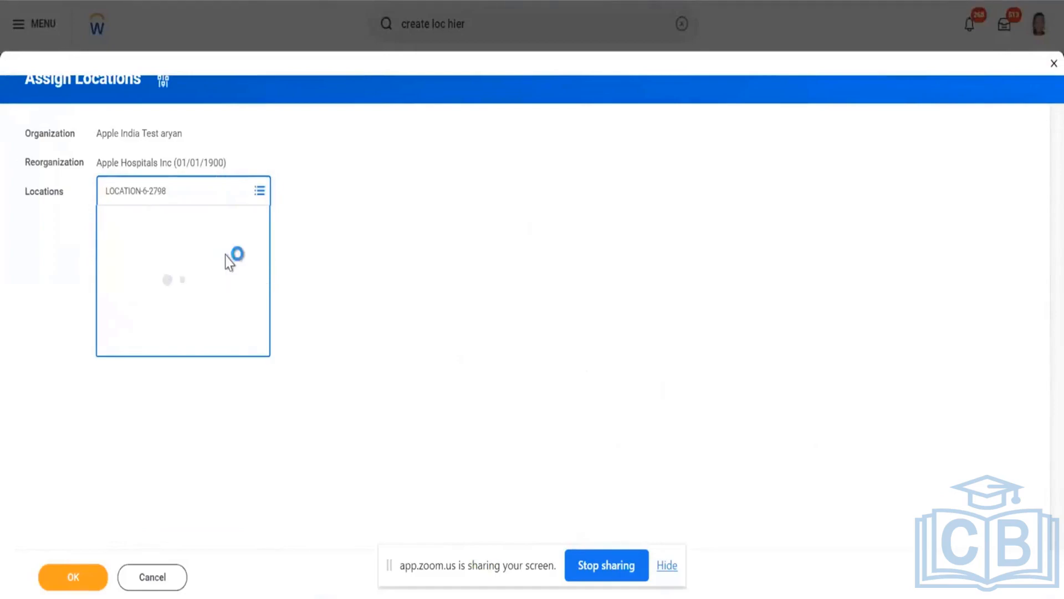
text(pune)
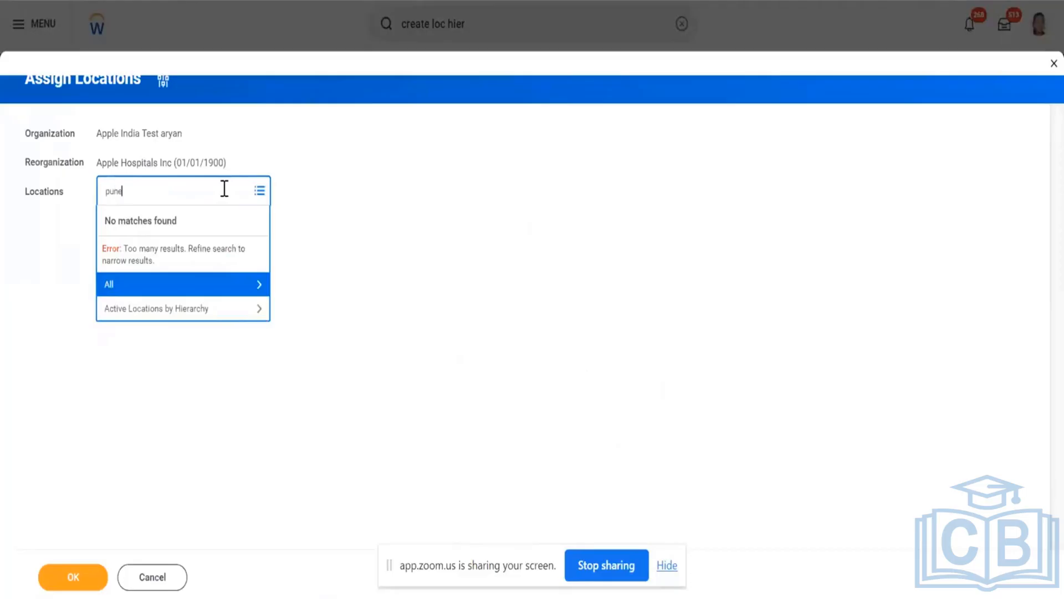
key(Return)
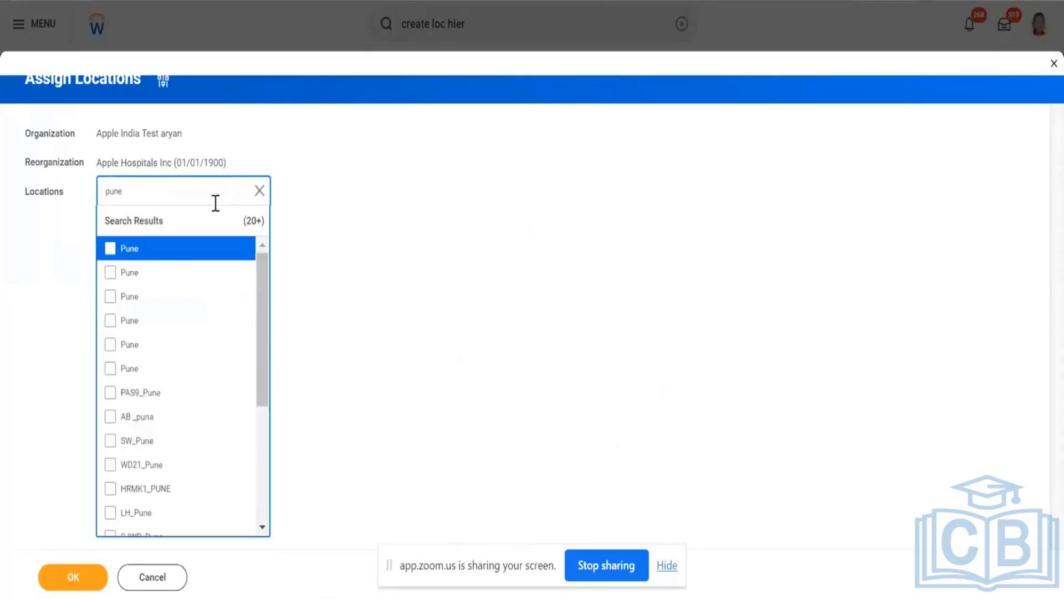
click(241, 370)
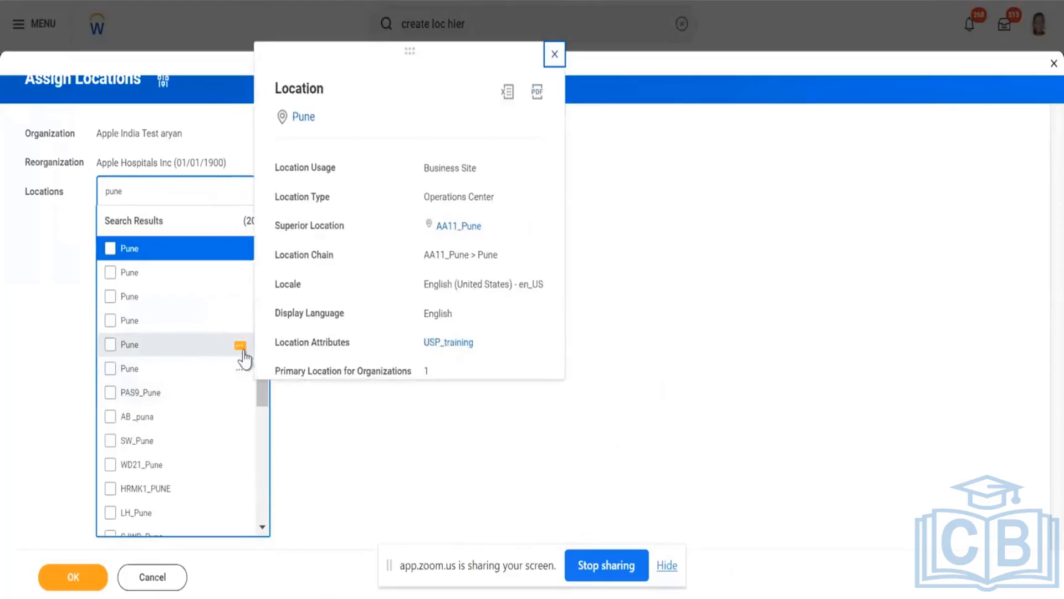
click(241, 348)
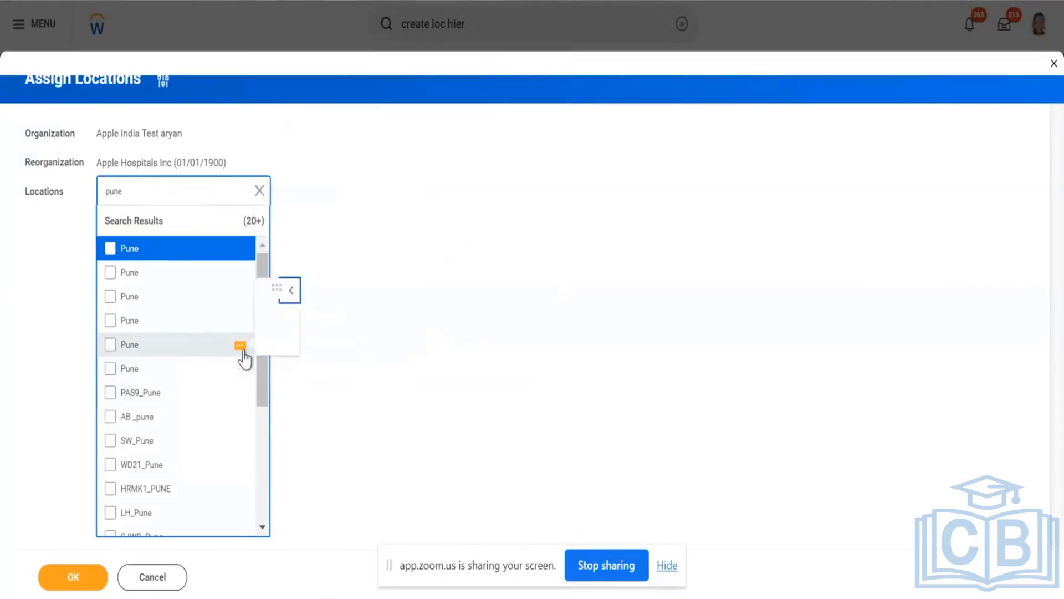
click(241, 325)
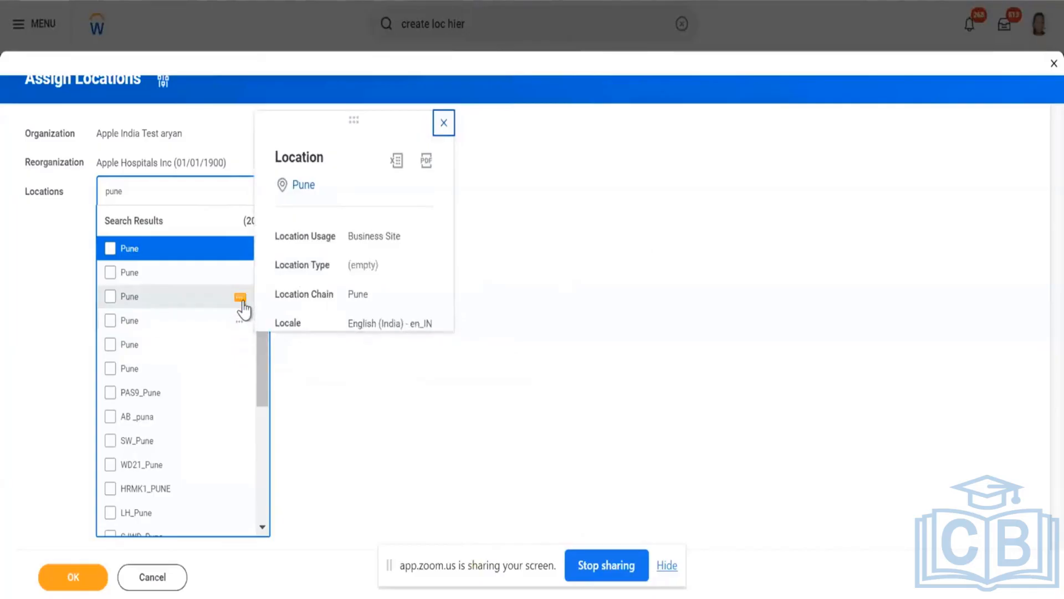
click(242, 302)
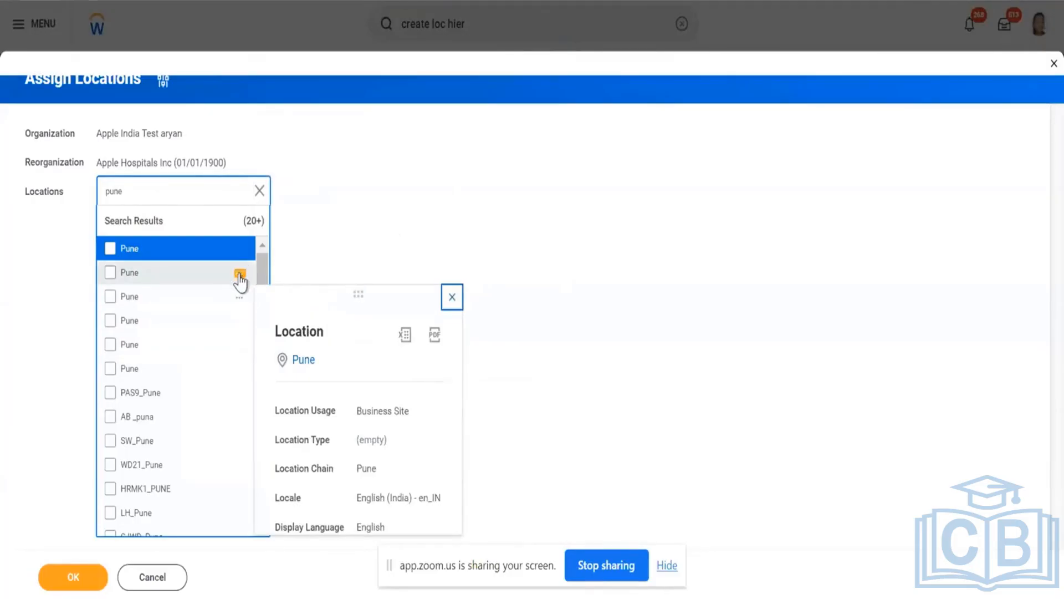
click(240, 274)
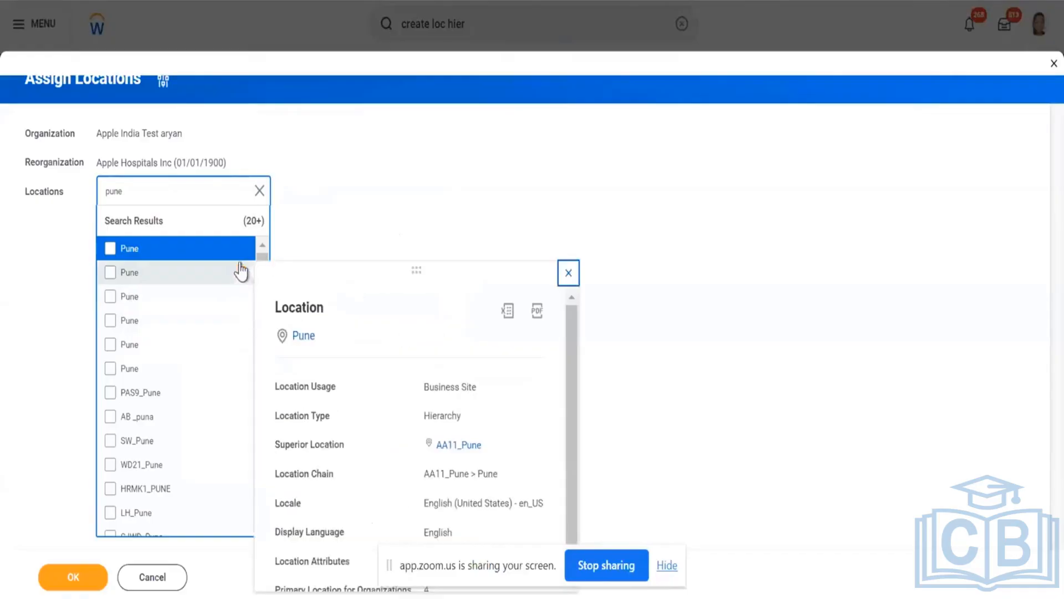
click(240, 250)
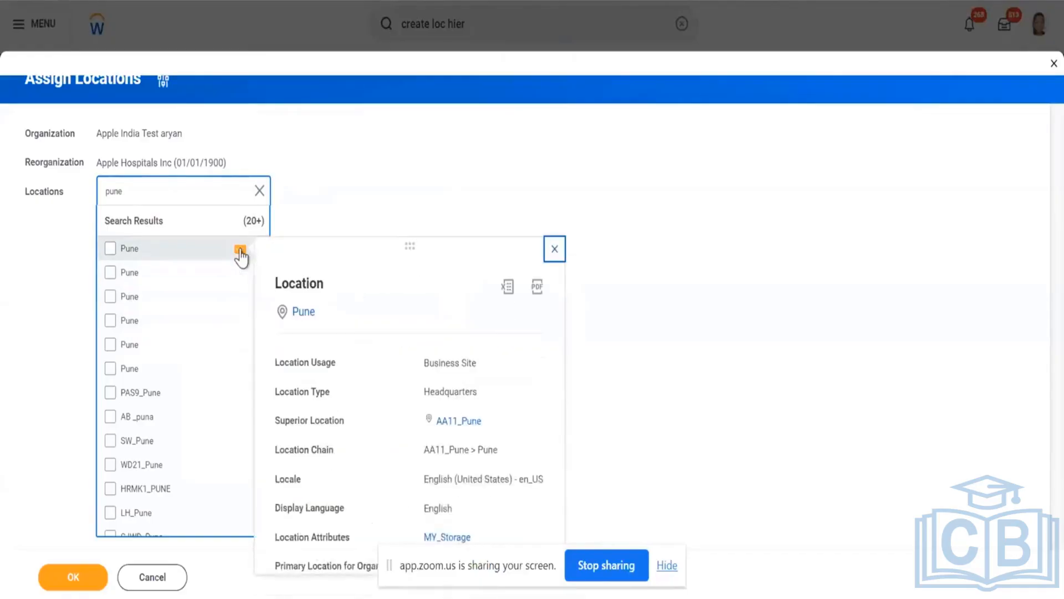
Select only the third search result named Pune as an assigned location for Apple India
click(205, 305)
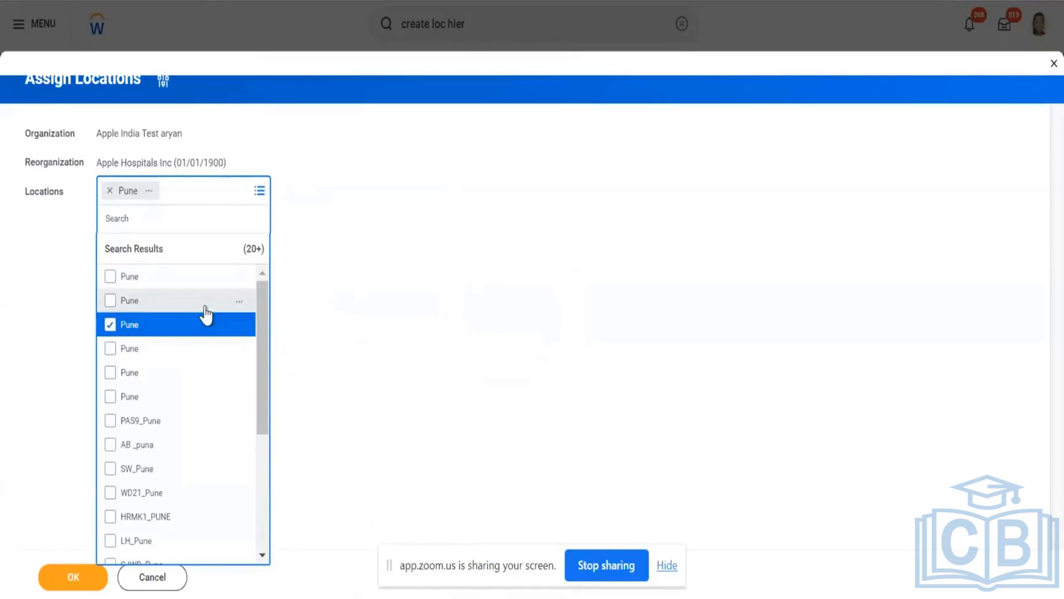
click(231, 328)
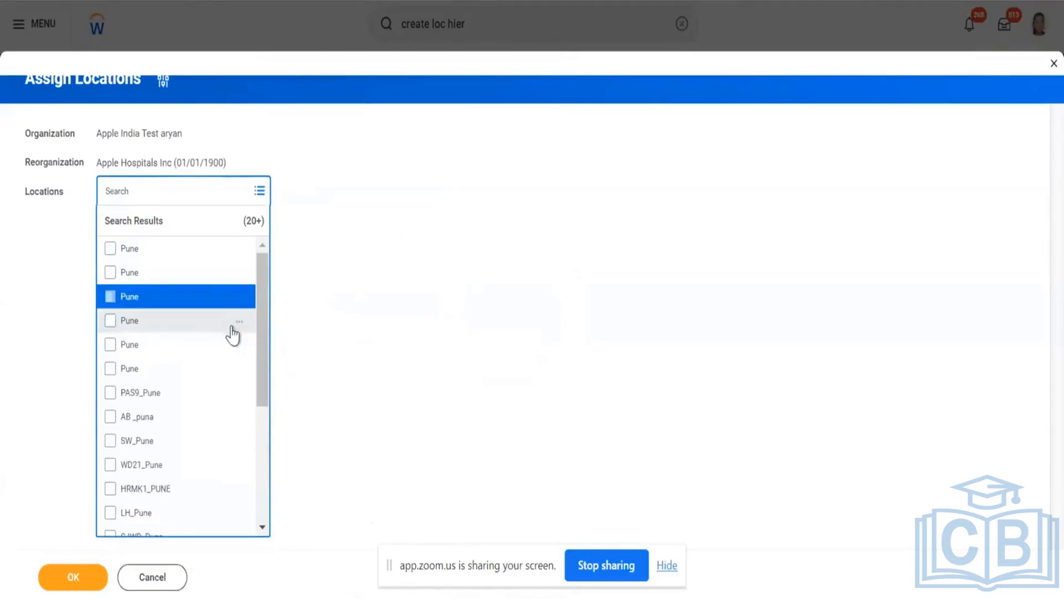
click(231, 328)
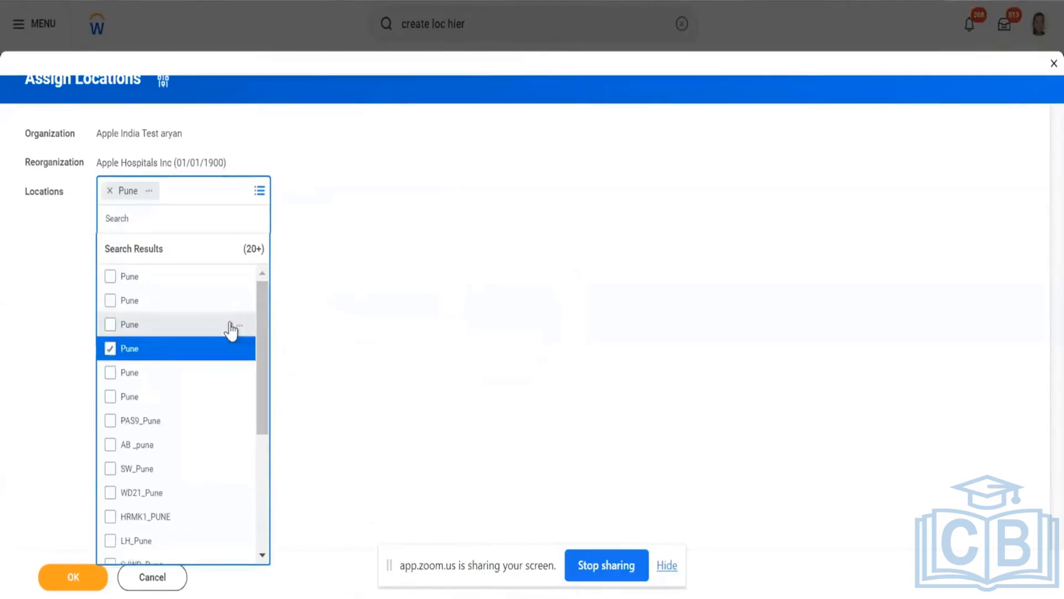
click(111, 348)
click(110, 296)
click(58, 287)
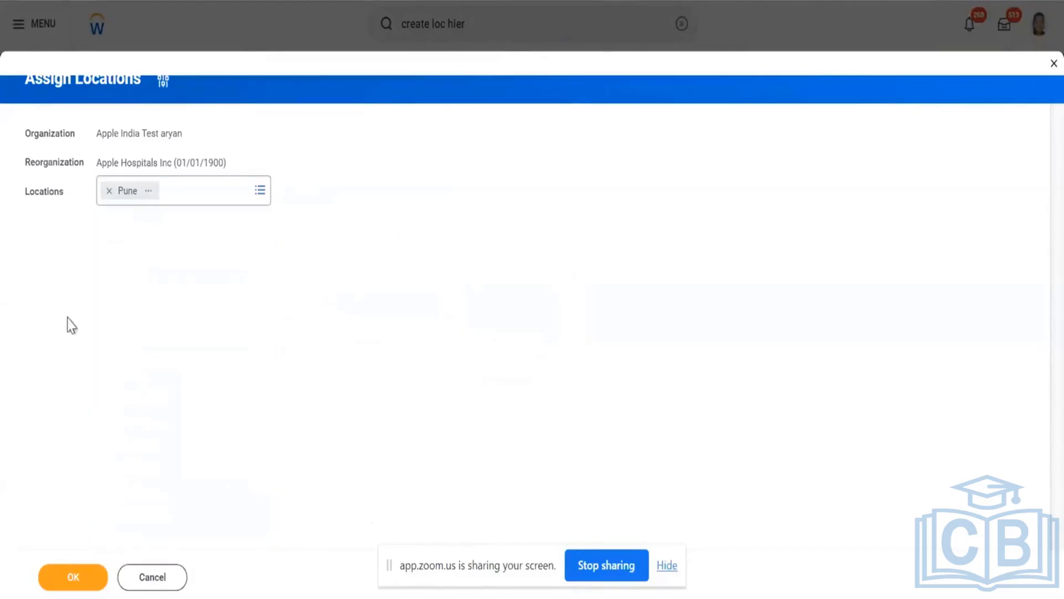
Search the locations for san fran, check San Francisco result details, add San Francisco alongside Pune and confirm the location assignment
click(232, 198)
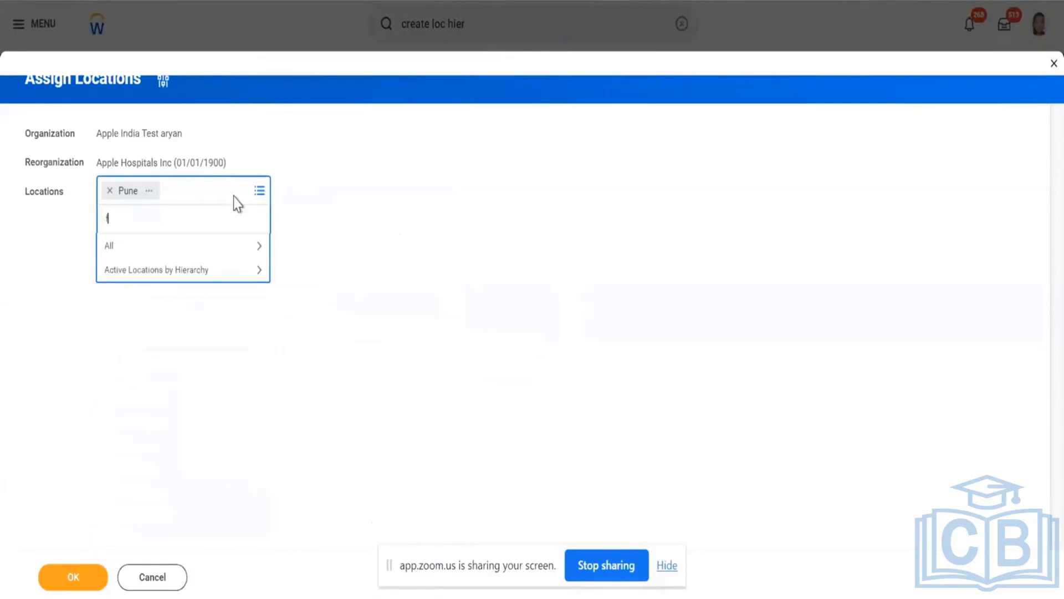
text(fran)
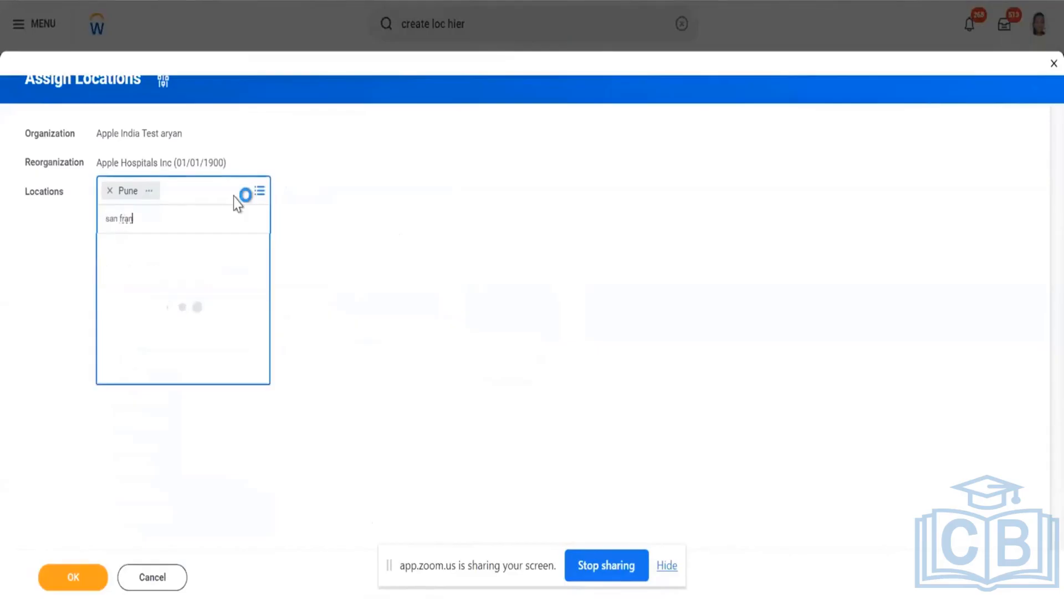
scroll(241, 439, down, 4)
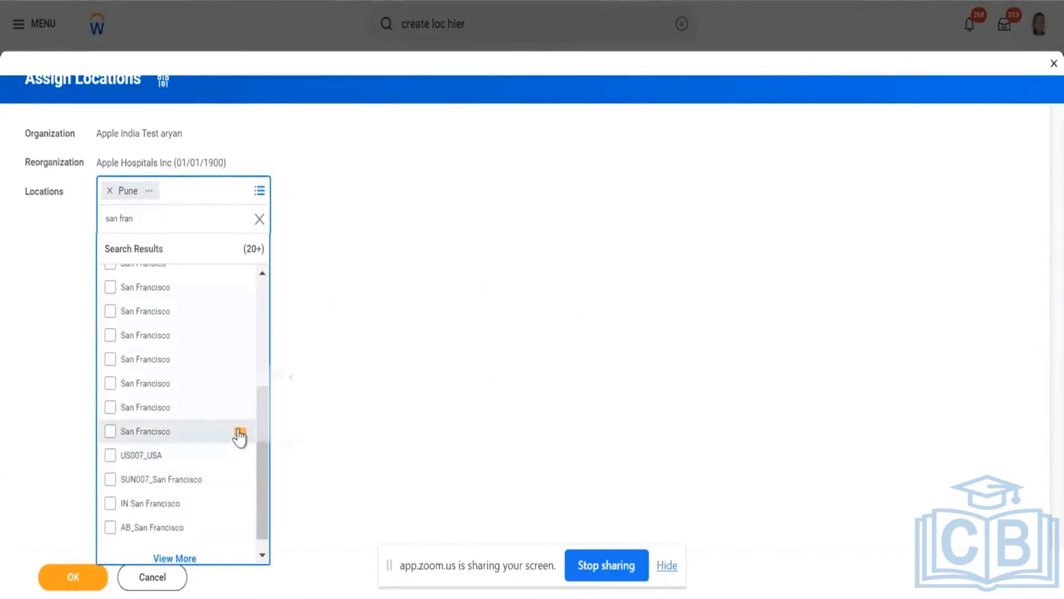
click(240, 433)
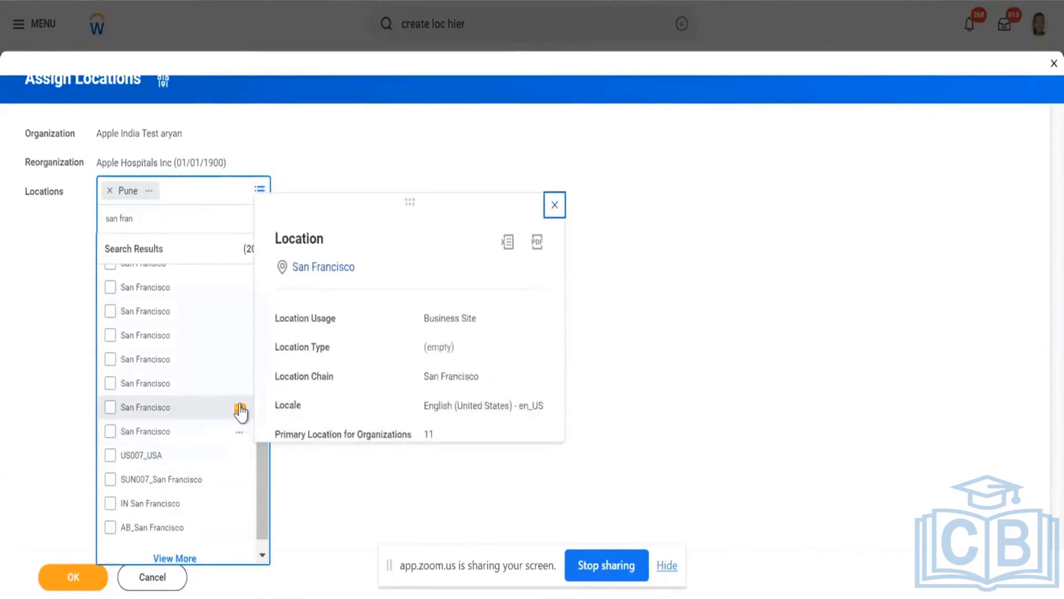
click(240, 409)
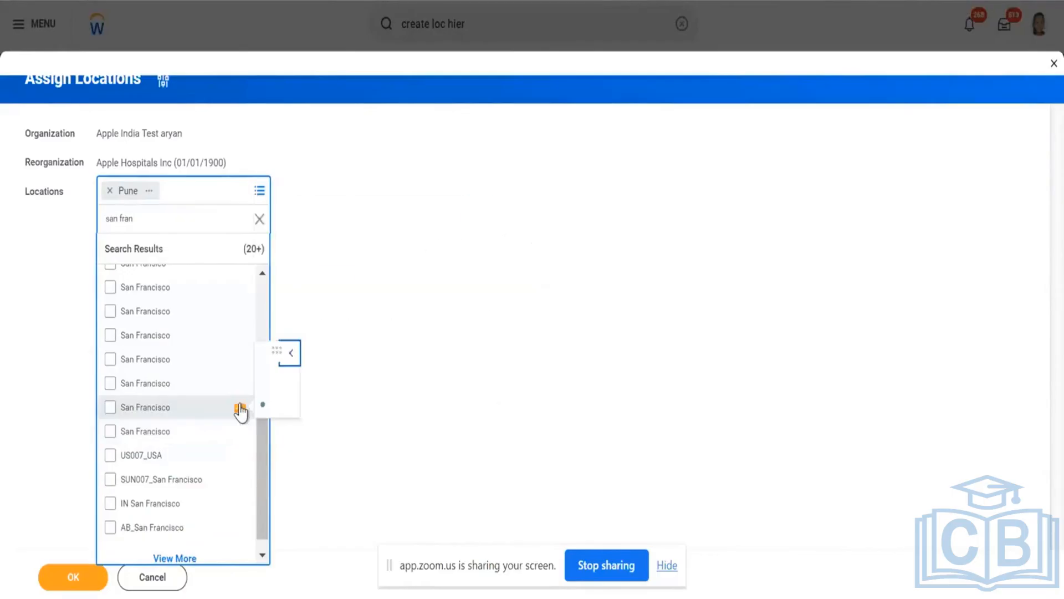
click(128, 438)
click(126, 436)
click(71, 373)
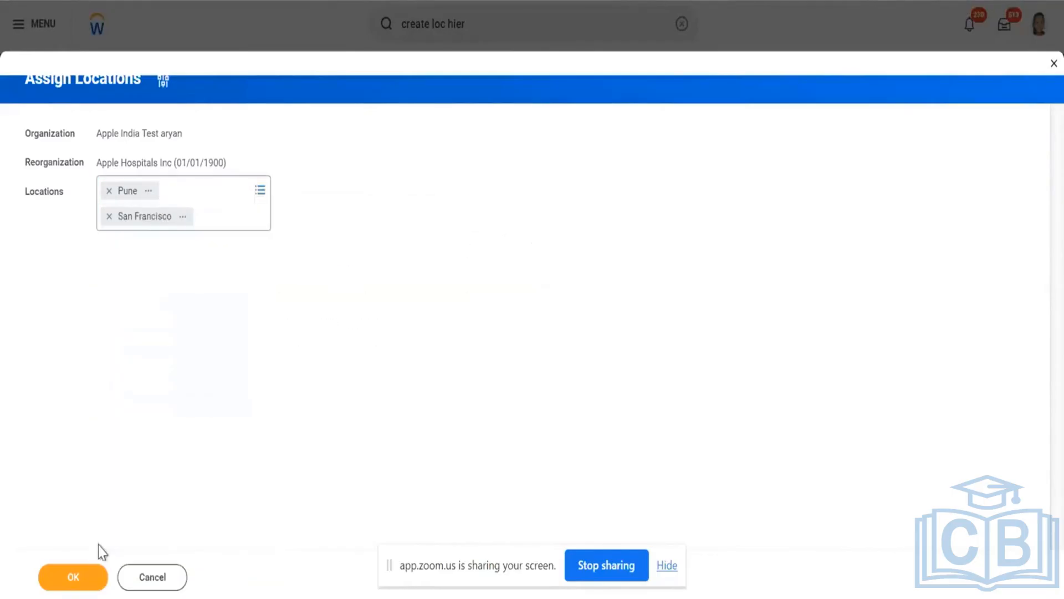
click(90, 582)
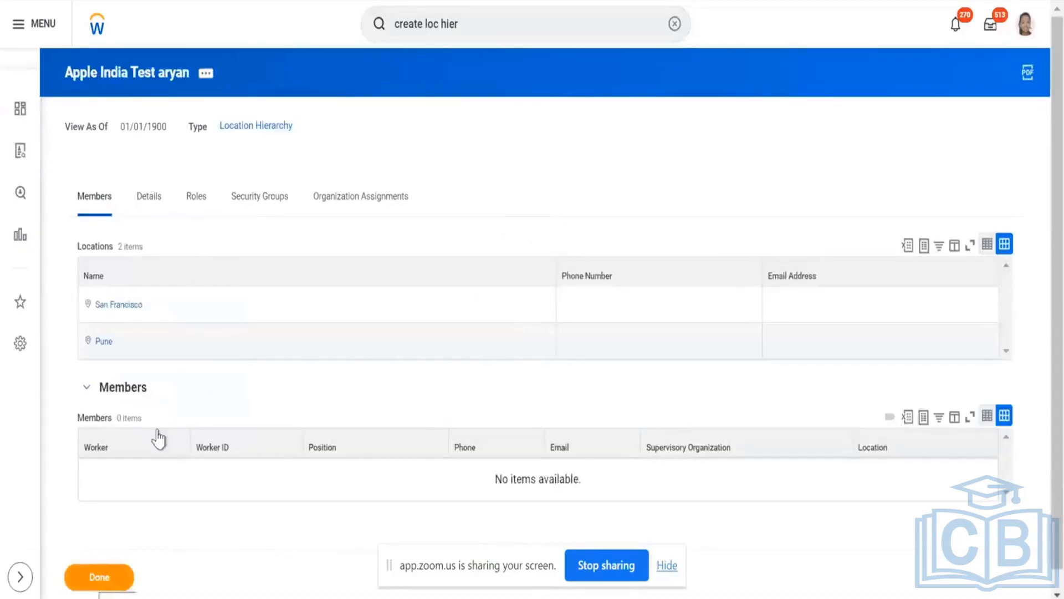
Start the Assign Superior reorganization for the Apple India hierarchy with effective date 01/01/1900 and open the Superior choices
click(206, 76)
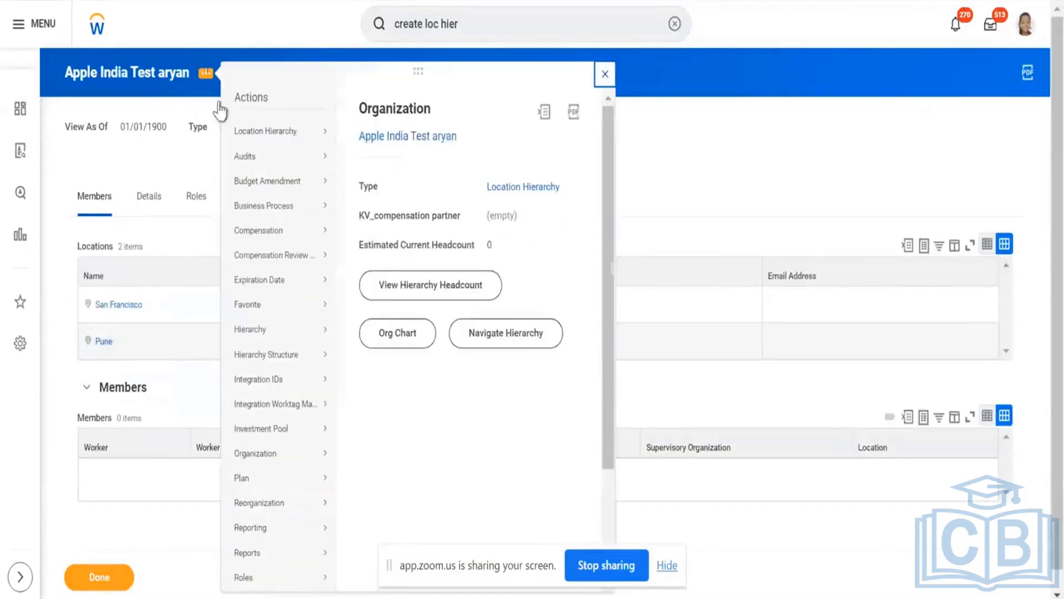
mouse_move(291, 505)
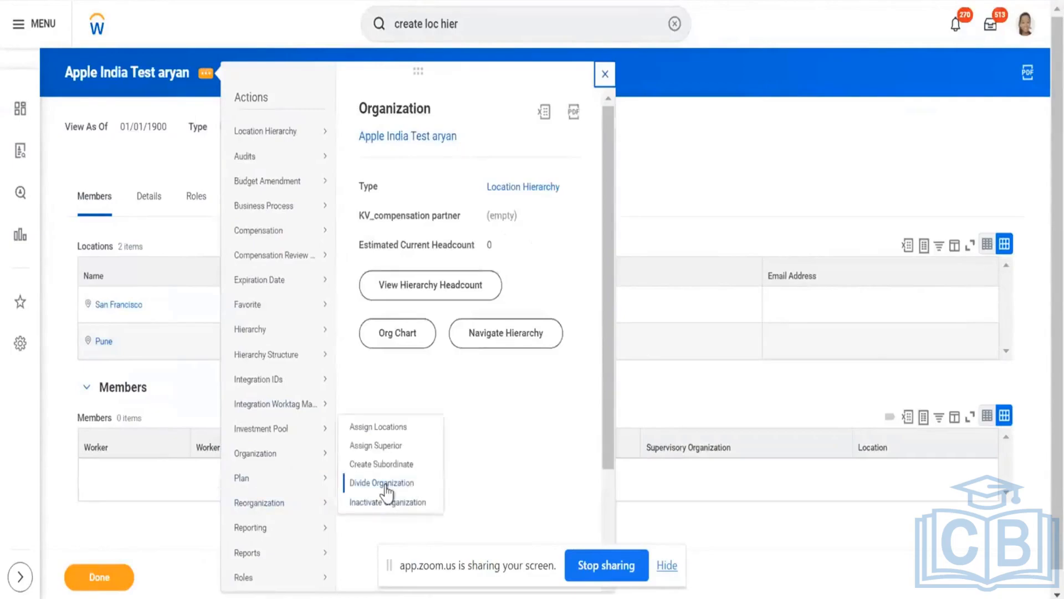
click(396, 447)
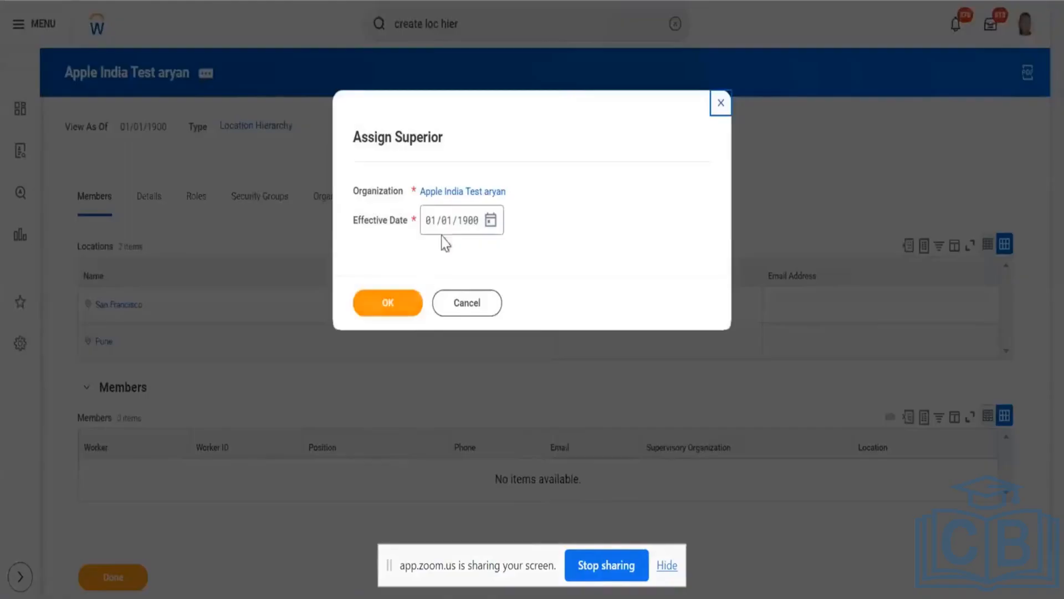
click(392, 305)
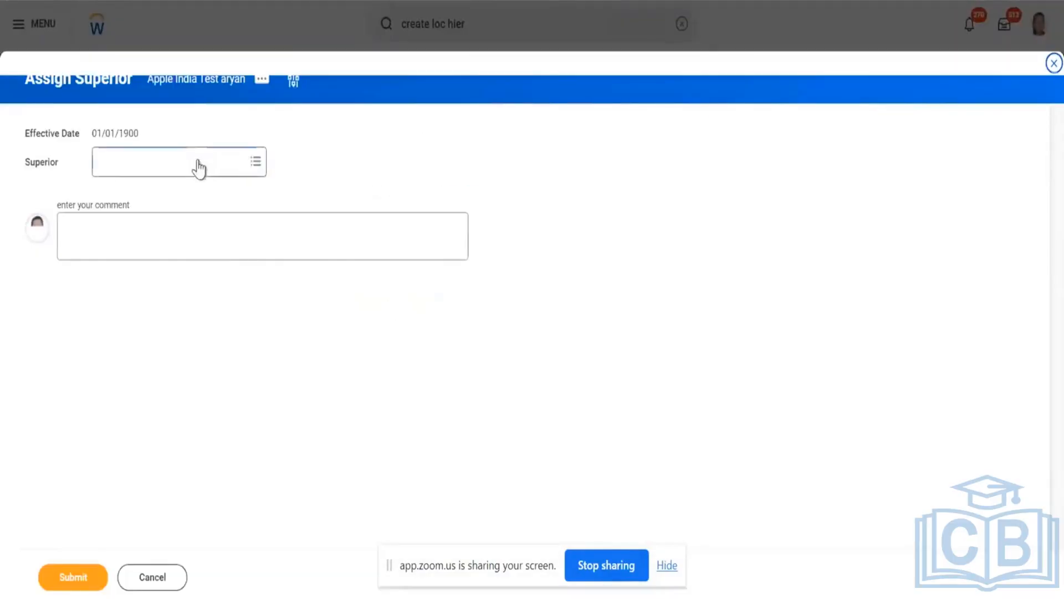
click(199, 161)
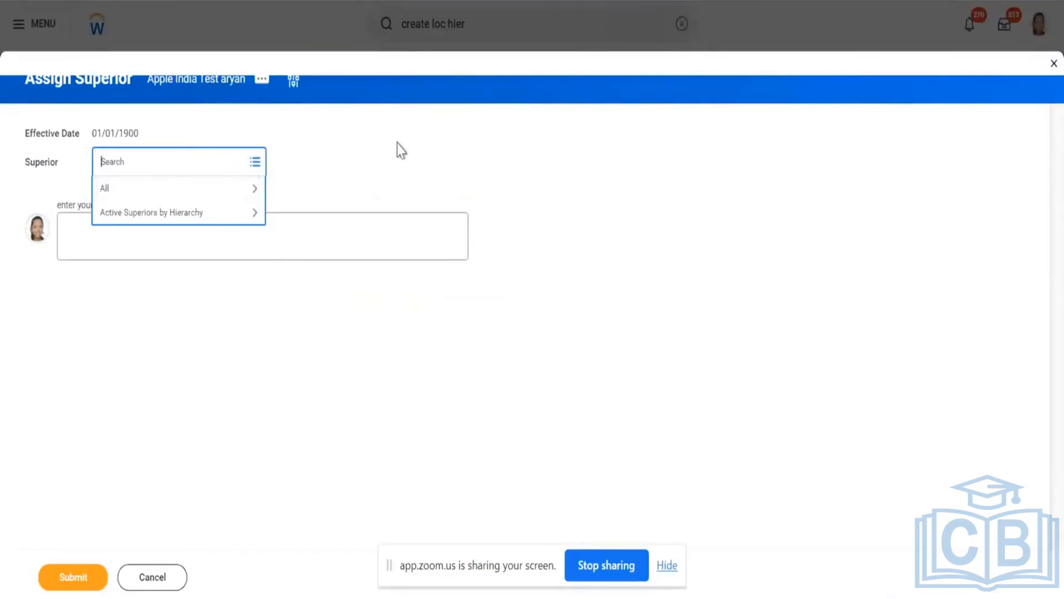
Duplicate the Workday tab and check the superior location hierarchy in the Final Project PDF, then return to the duplicate
right_click(752, 1)
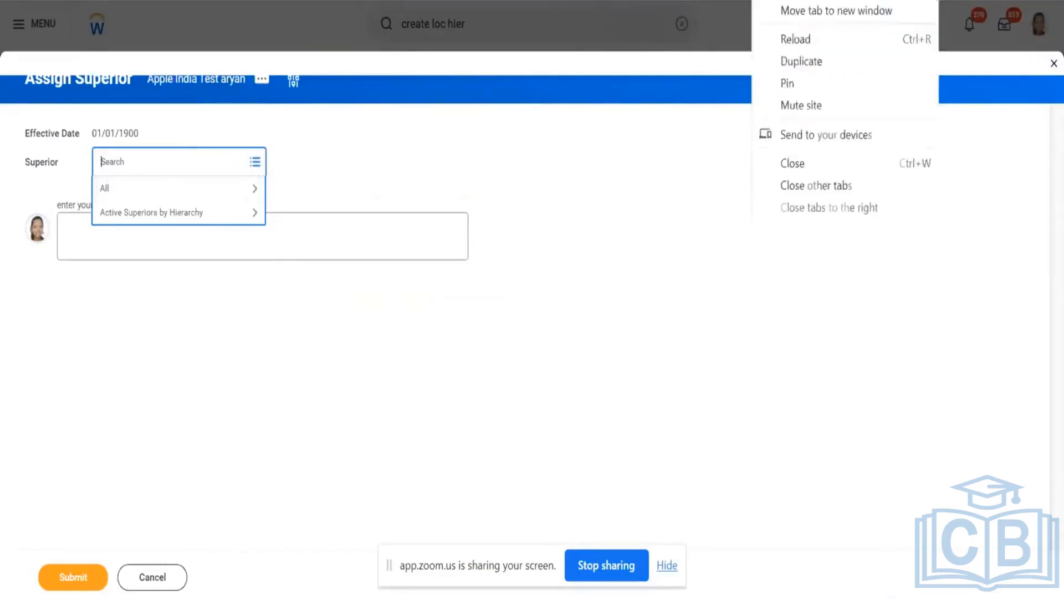
click(802, 61)
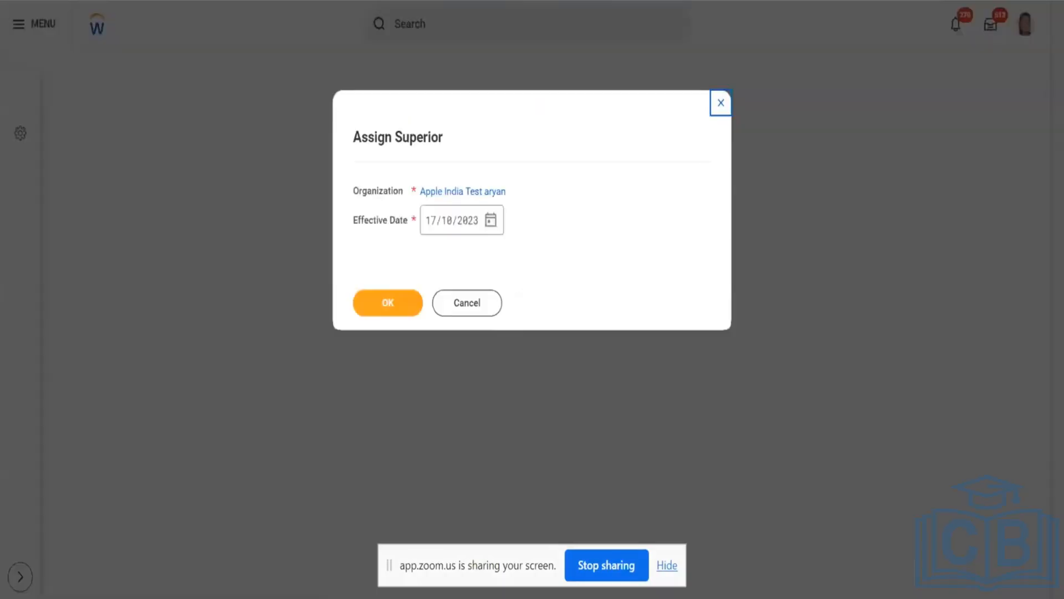
key(ctrl+Tab)
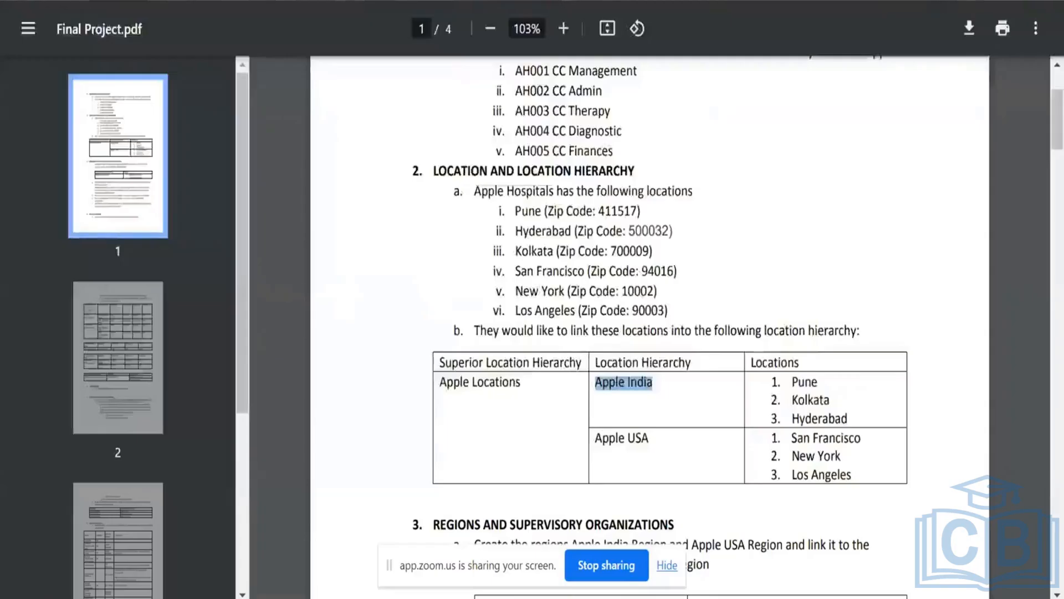
key(ctrl+shift+Tab)
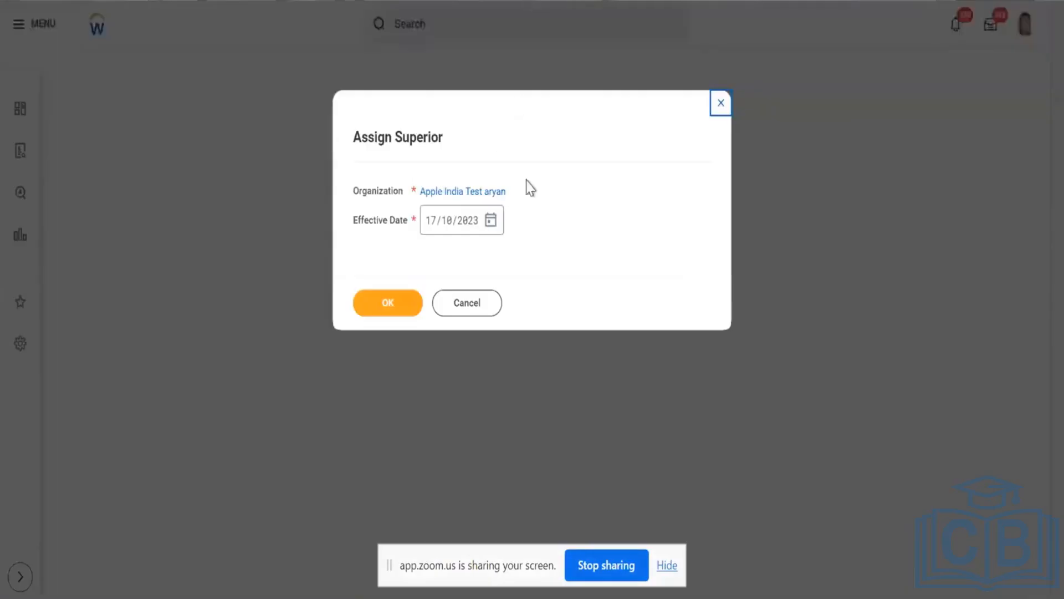
Dismiss the Assign Superior and Assign Locations prompts in the duplicate tab and open the Create Location Hierarchy task
click(720, 104)
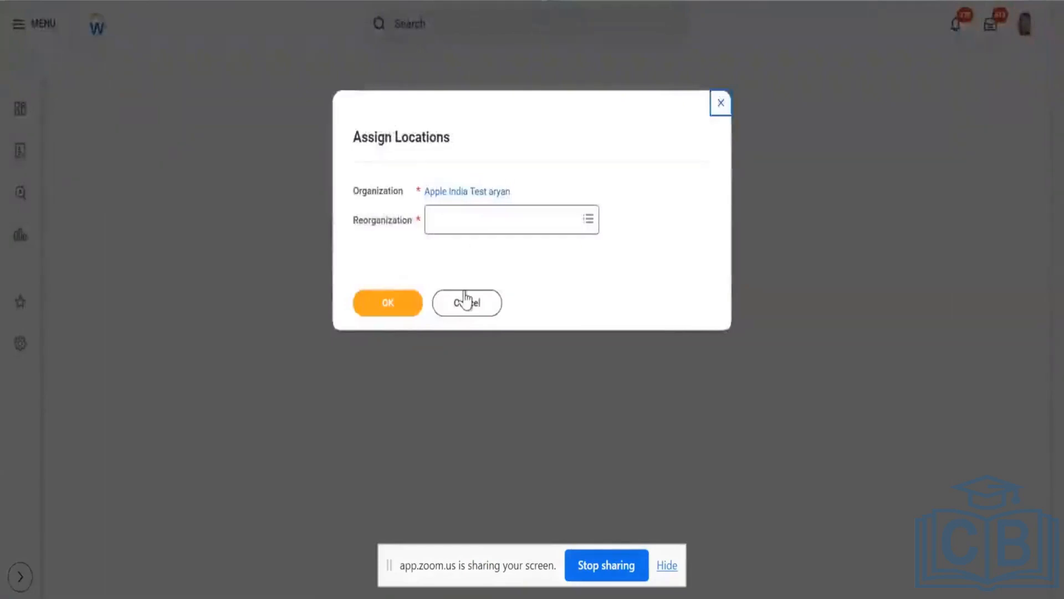
click(467, 302)
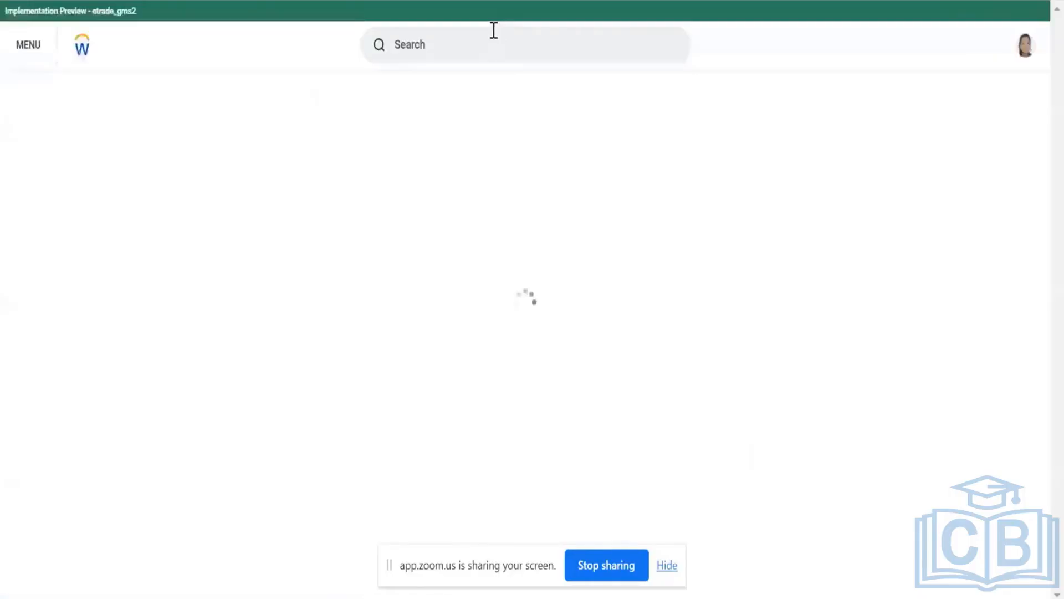
click(494, 29)
click(460, 93)
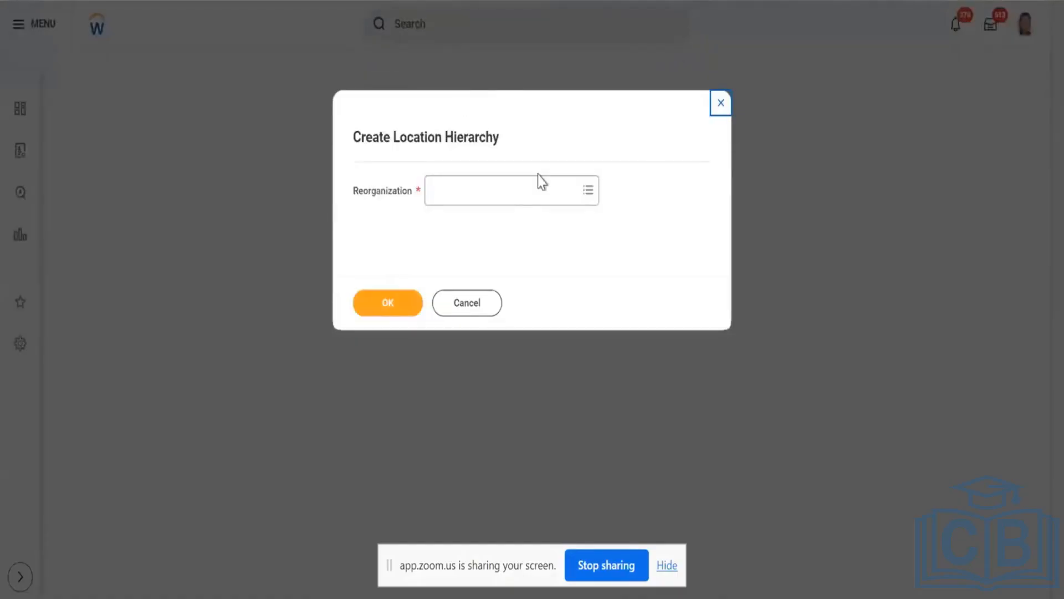
Search the reorganizations for appl hos inco and choose Apple Hospitals Inc (01/01/1900) for the new location hierarchy
click(514, 195)
text(appl hos)
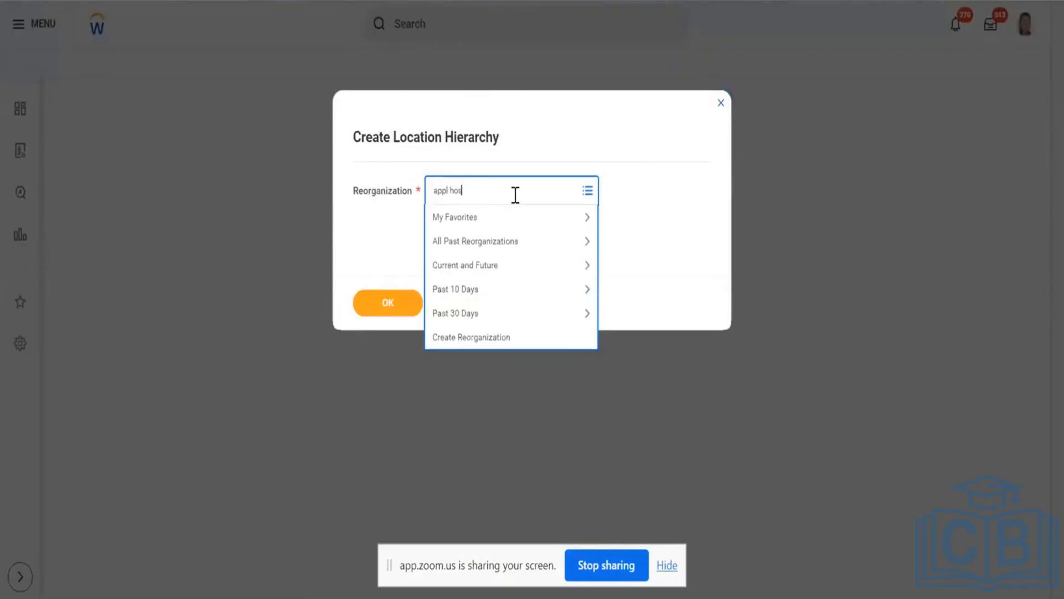
text( inco)
key(Return)
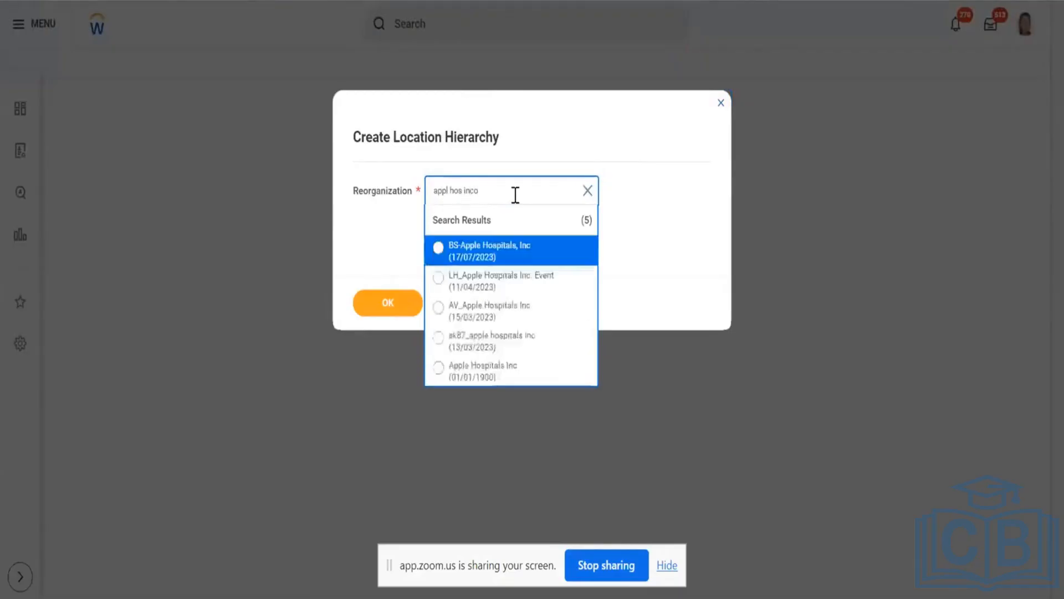
click(454, 370)
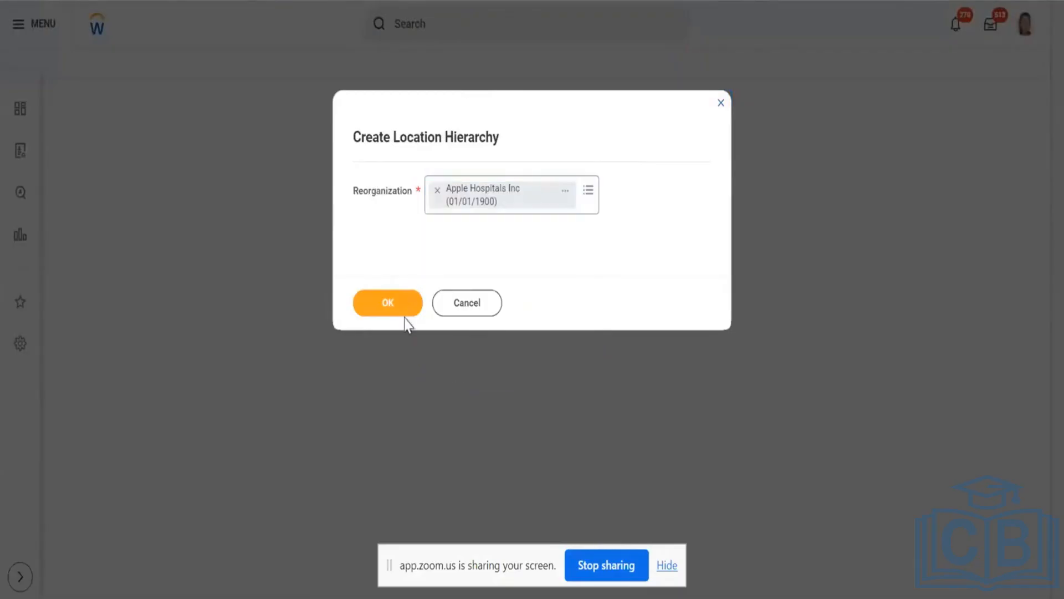
Confirm the reorganization and name the new location hierarchy Apple Locations, copying the superior hierarchy's name from the Final Project PDF
click(402, 305)
key(alt+Tab)
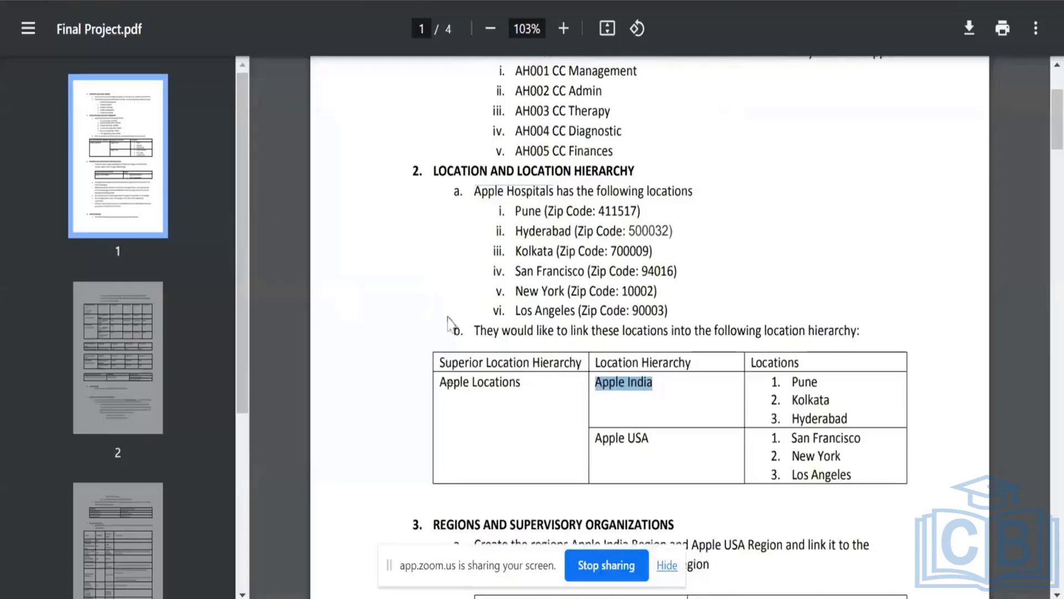
double_click(461, 385)
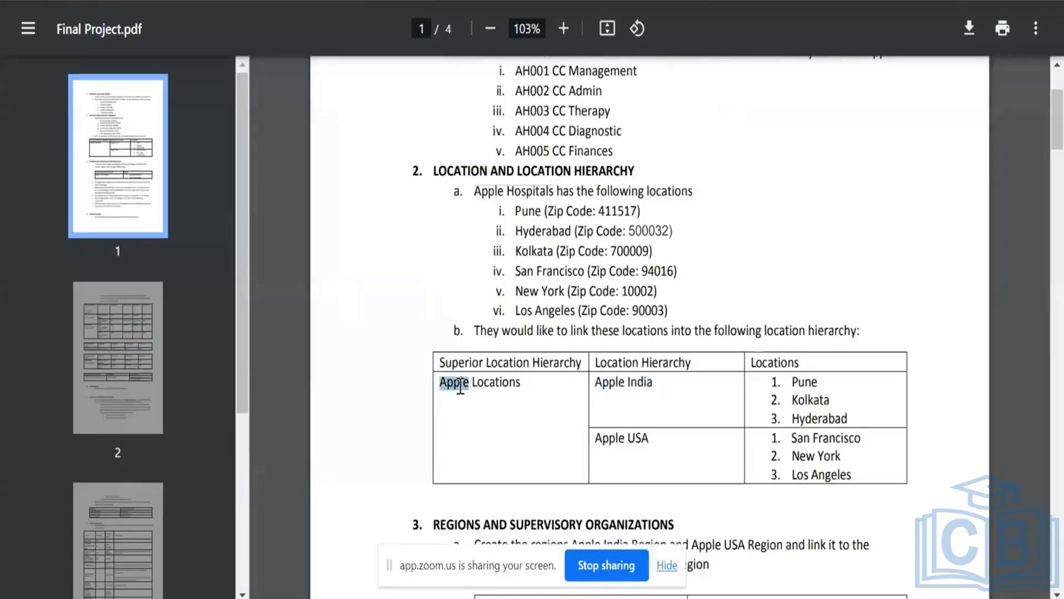
click(524, 390)
drag(523, 389, 441, 386)
key(ctrl+c)
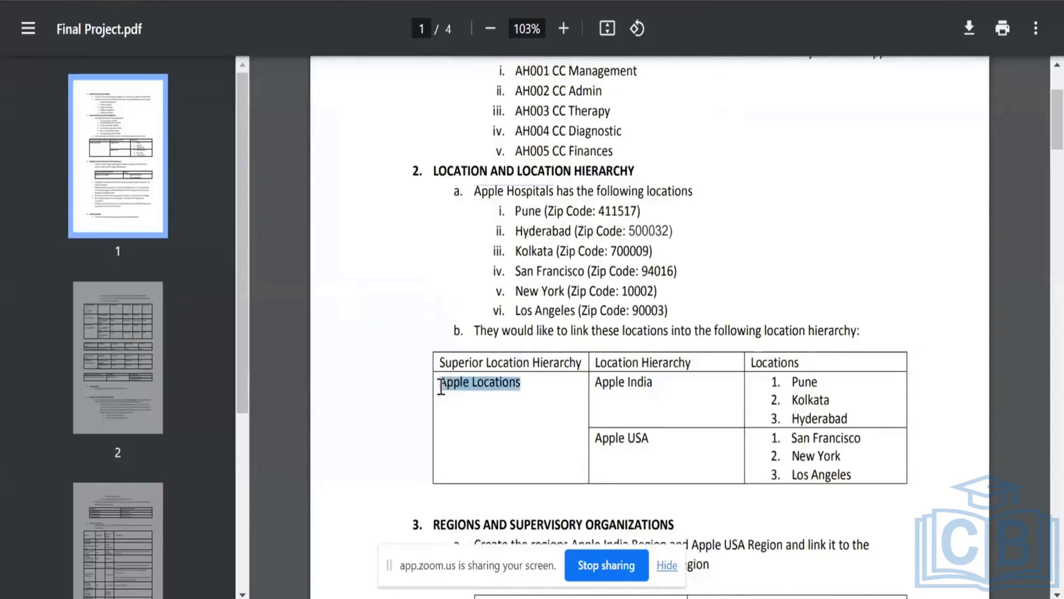
key(alt+Tab)
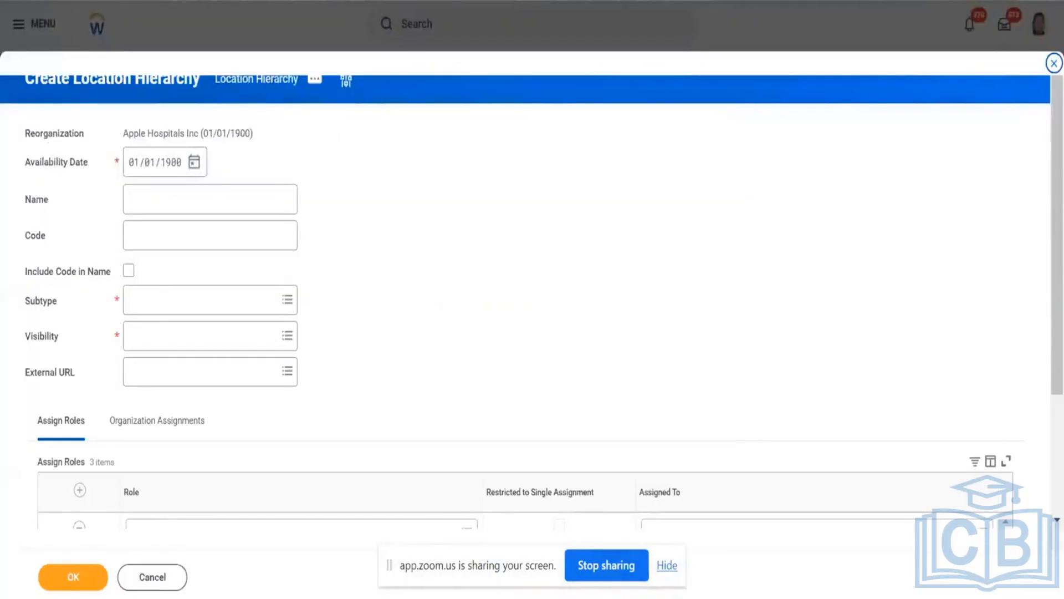
click(240, 187)
key(ctrl+v)
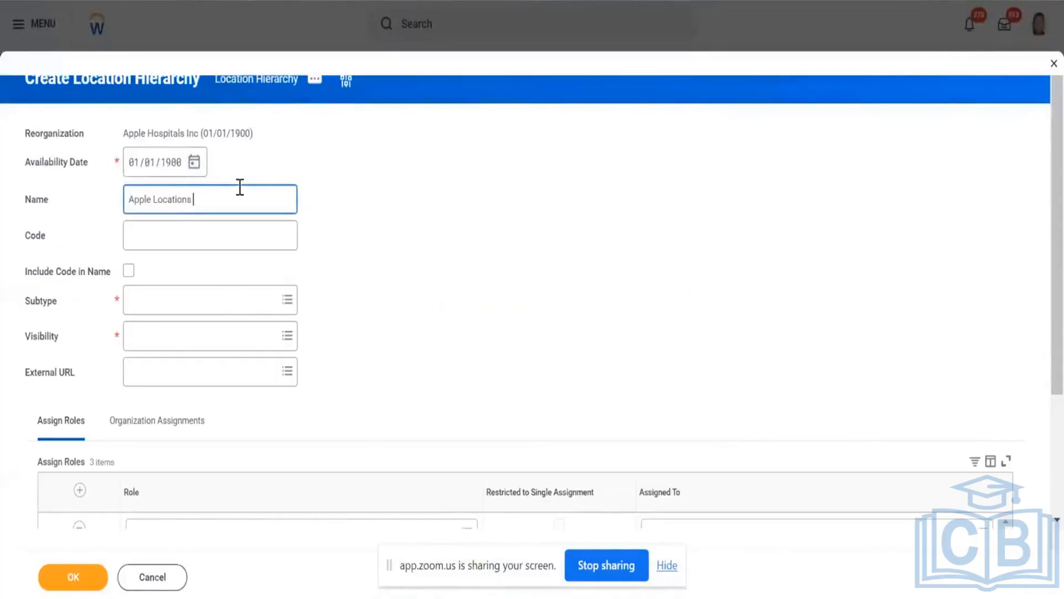
Set the hierarchy's subtype to Location Heirarchy and its visibility to Everyone, and create it
click(210, 301)
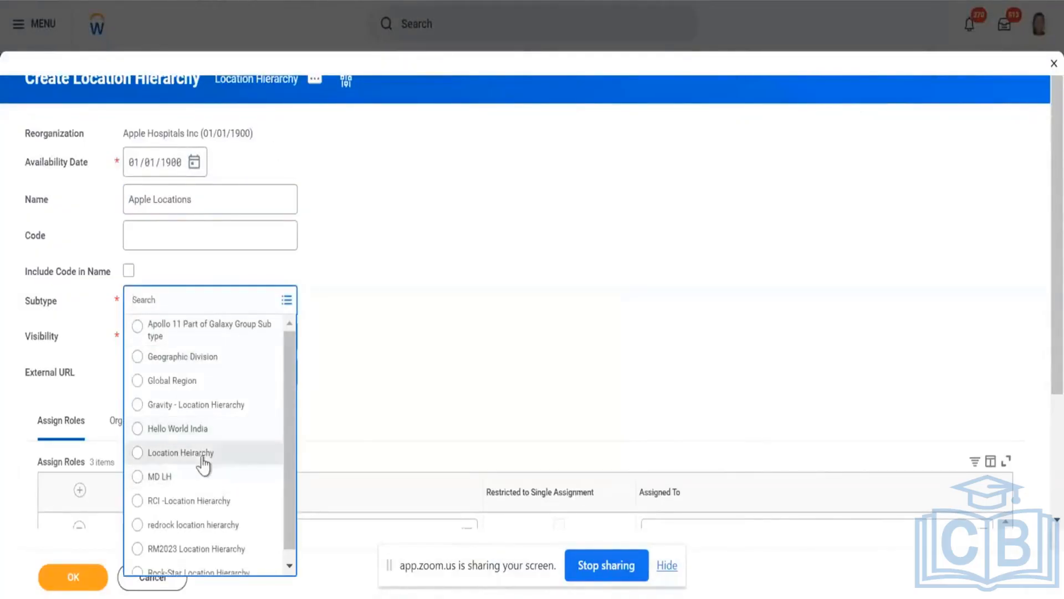
click(203, 454)
click(207, 339)
text(w)
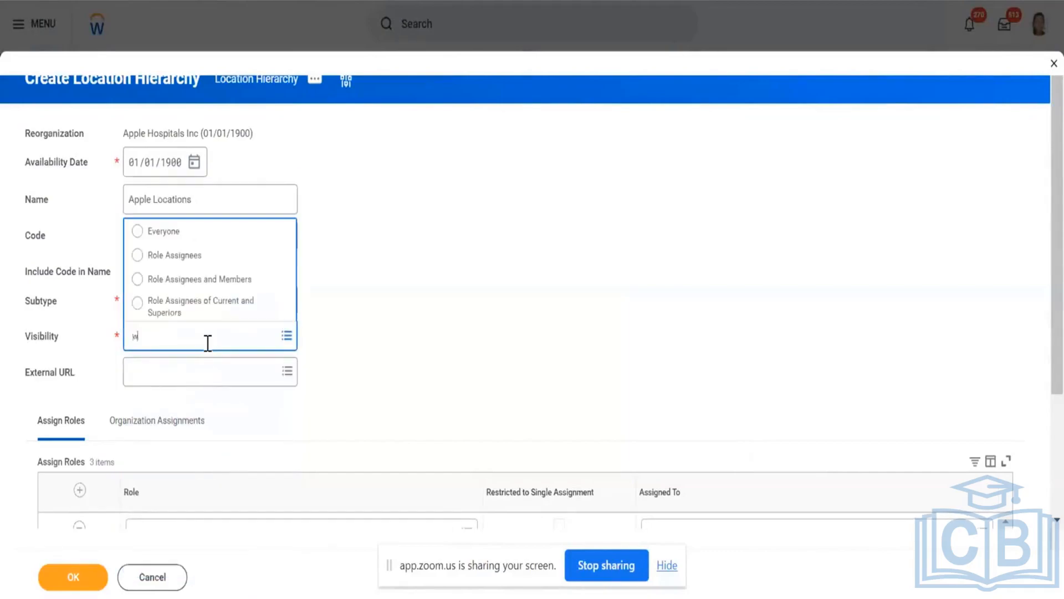
key(BackSpace)
text(eve)
key(Return)
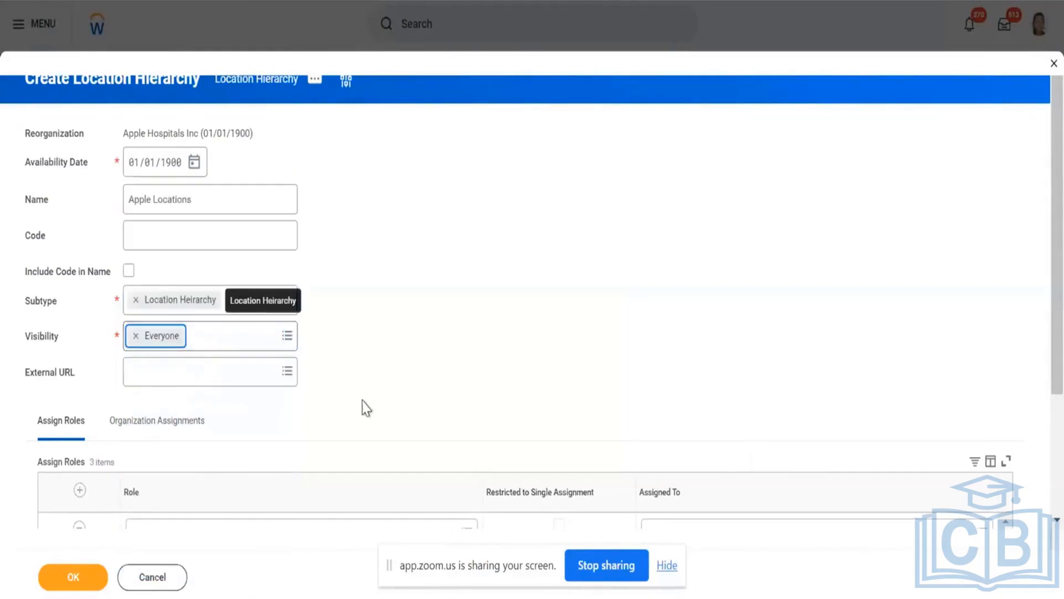
scroll(364, 407, down, 3)
click(187, 270)
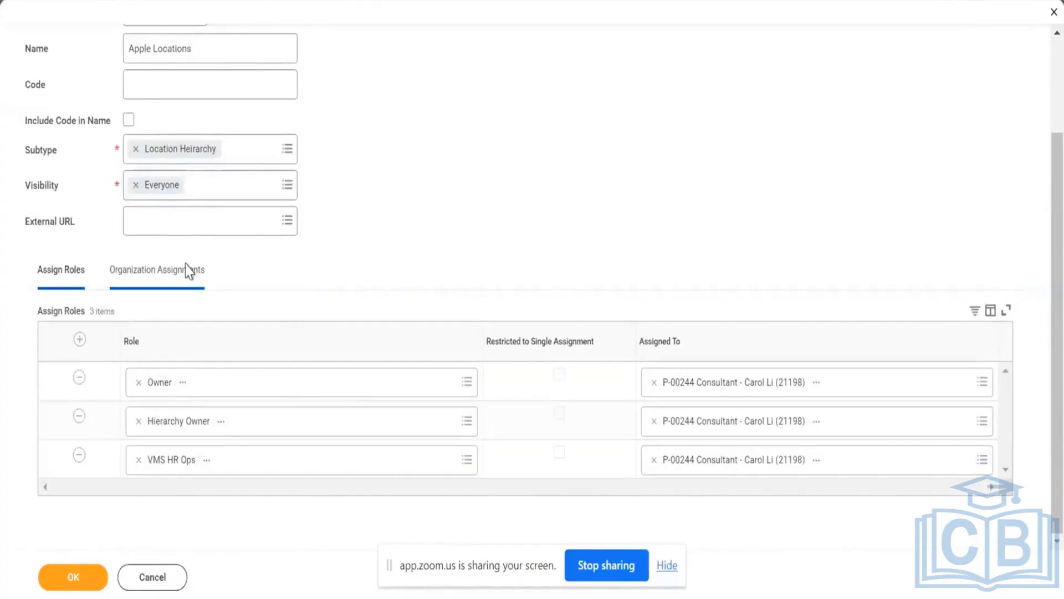
click(76, 577)
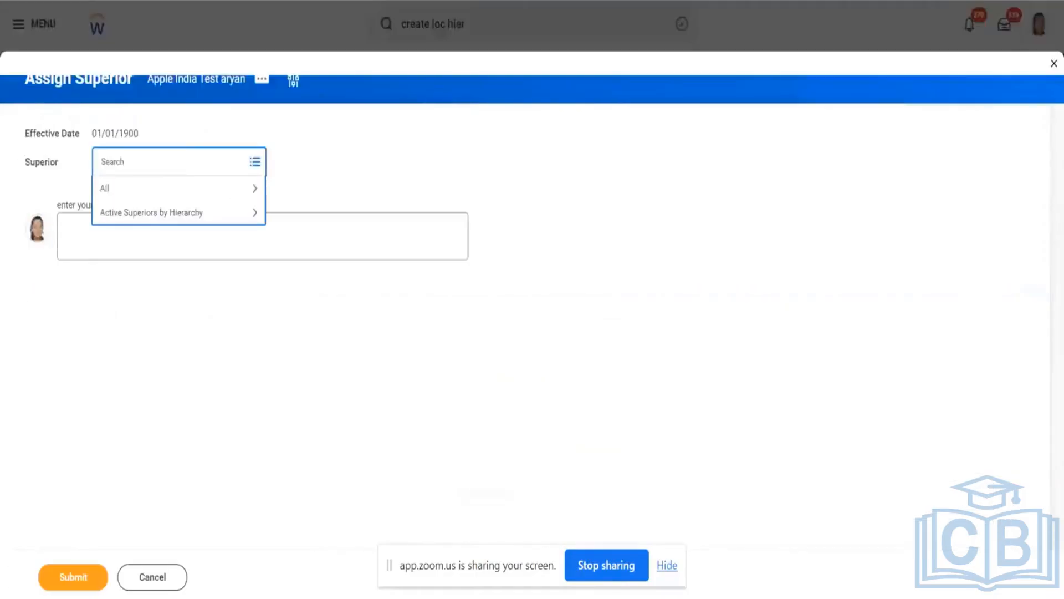
Search the Superior choices for Apple Locations in the Apple India reorganization and preview the details of the first exact match
key(ctrl+v)
key(Return)
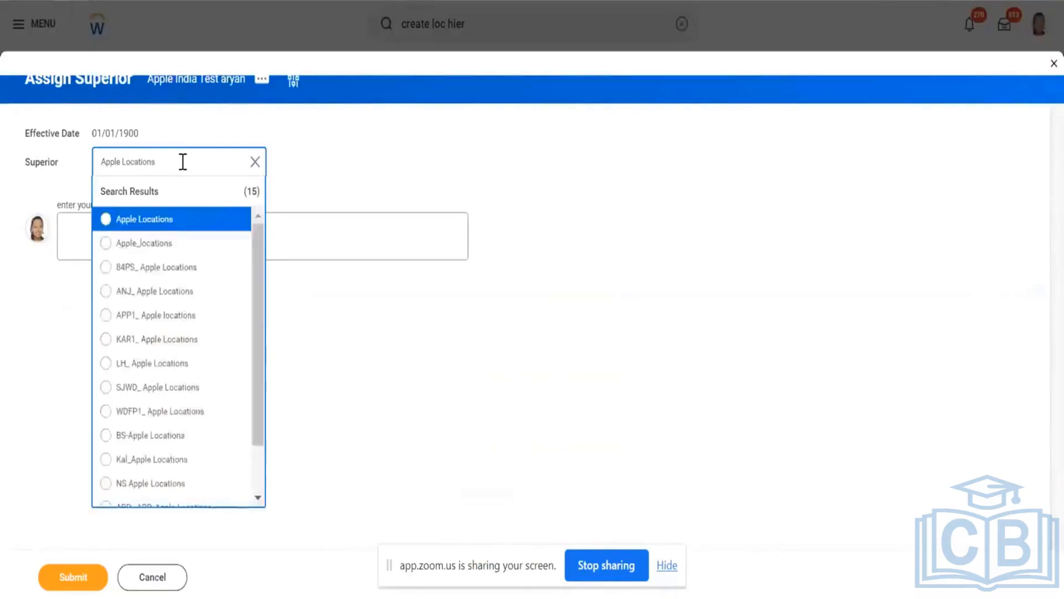
click(236, 221)
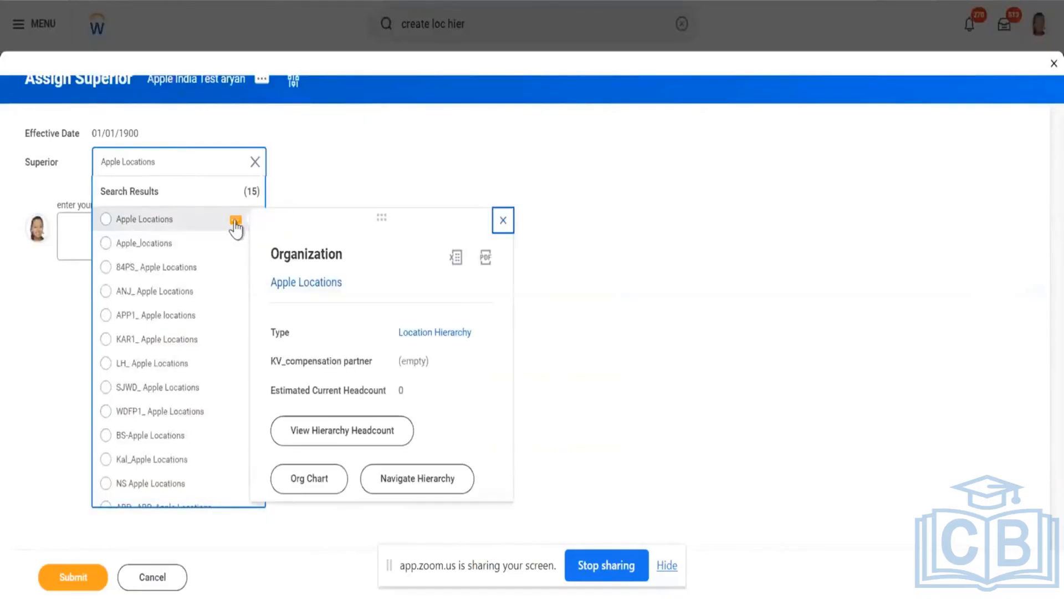
click(235, 229)
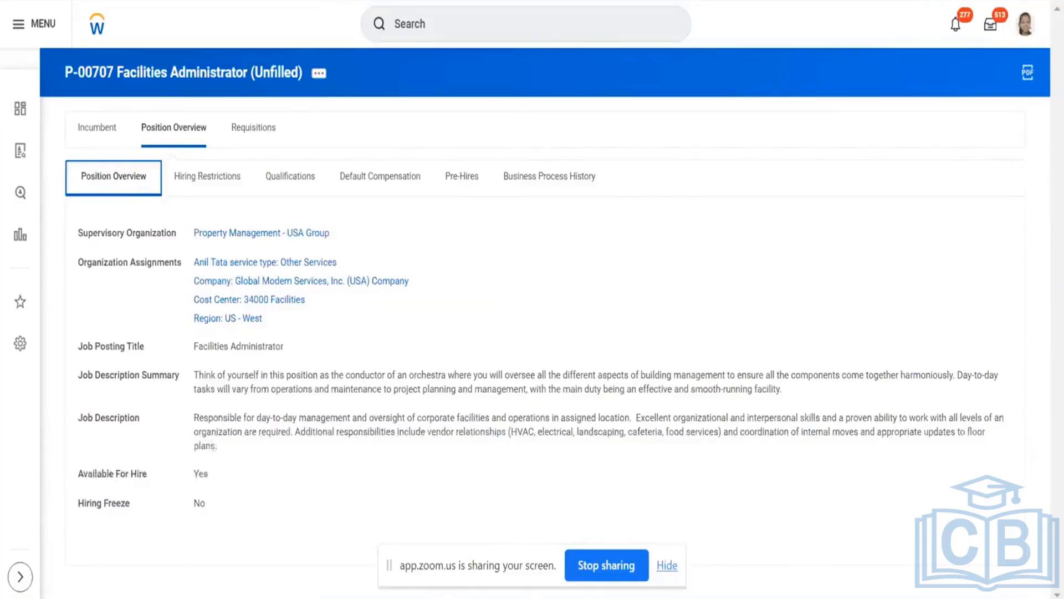
Switch to the Final Project PDF and read the region hierarchy table and the organization defaults requirement in section 3
key(ctrl+Tab)
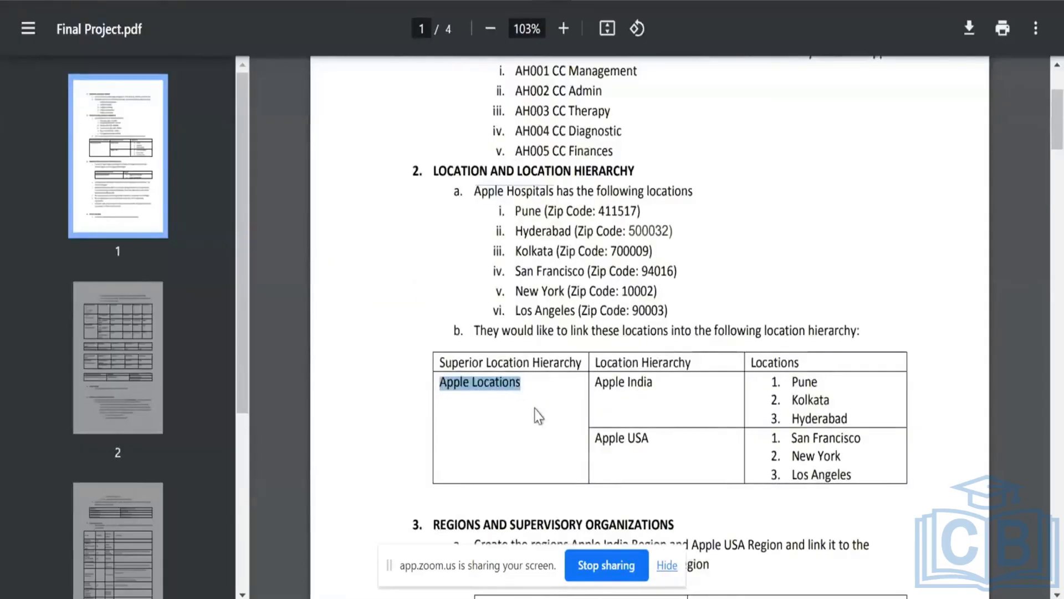
scroll(537, 416, down, 3)
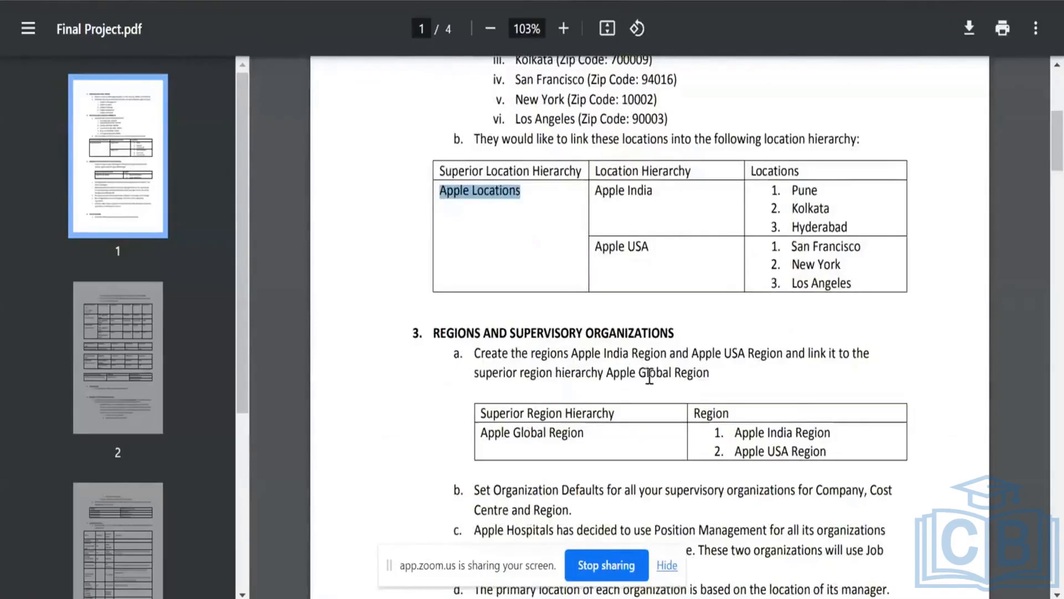
scroll(943, 380, down, 2)
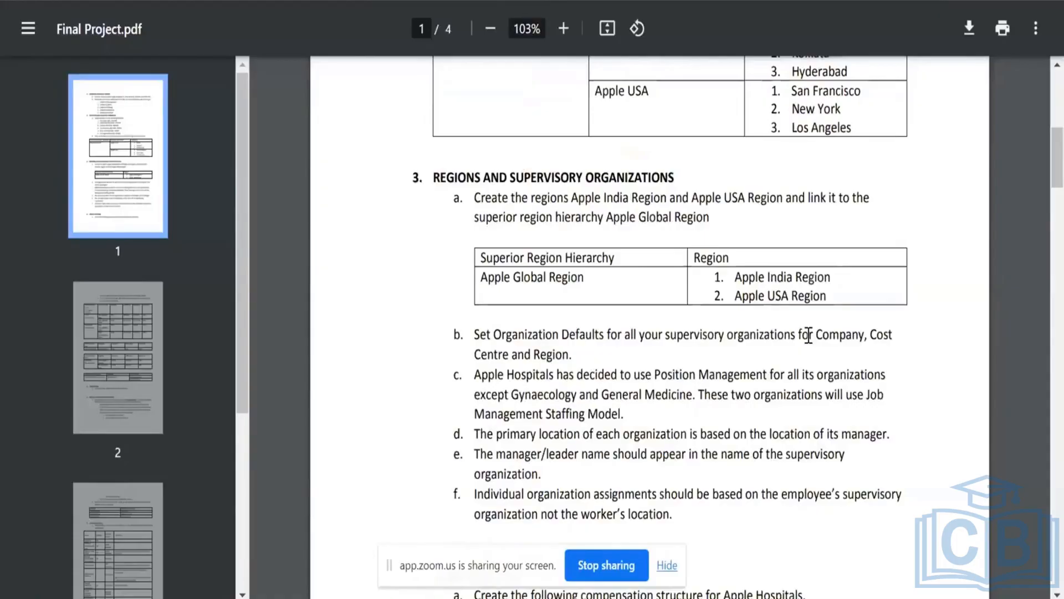
scroll(808, 336, up, 3)
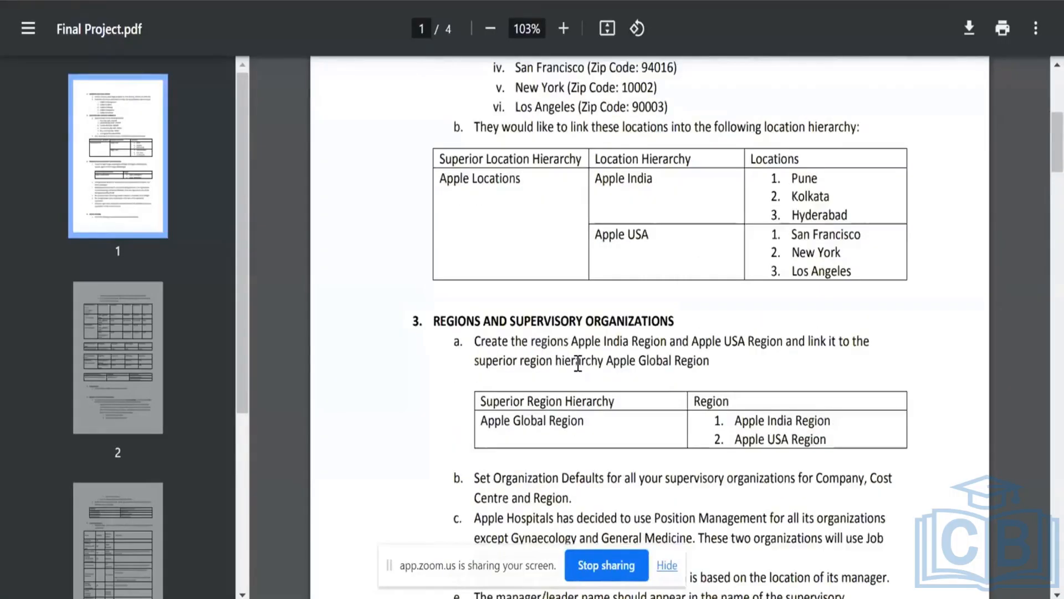
scroll(577, 363, down, 4)
drag(474, 267, 591, 295)
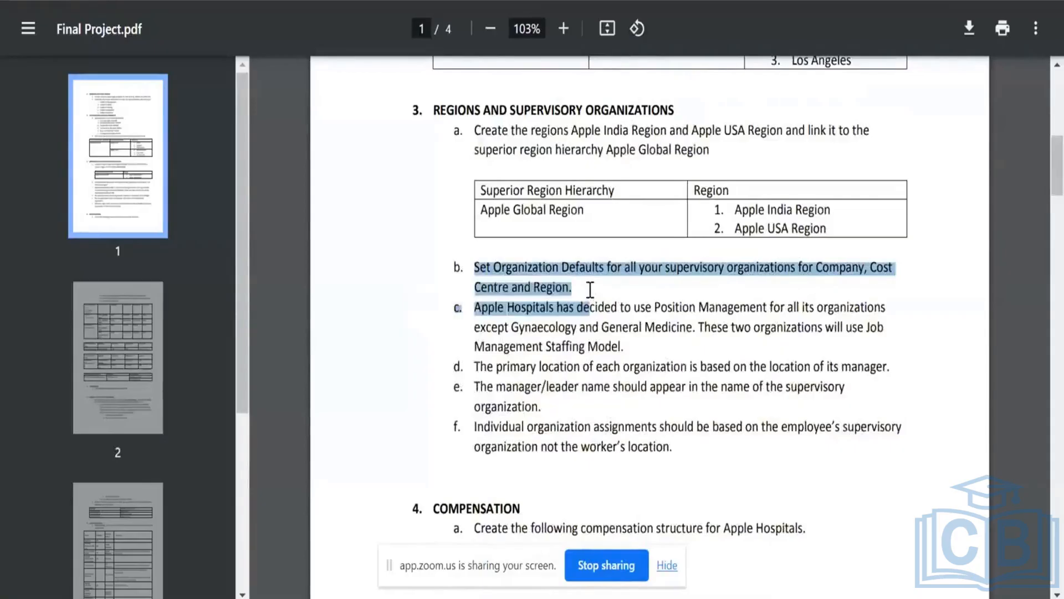
click(591, 289)
drag(574, 284, 480, 263)
click(521, 263)
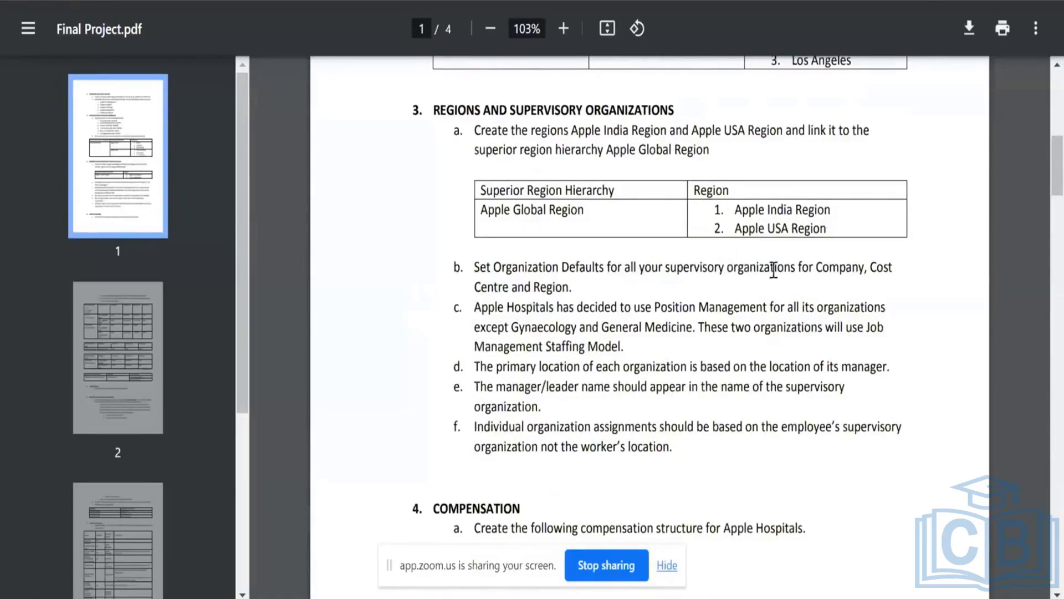
mouse_move(814, 267)
mouse_down()
mouse_move(819, 290)
mouse_move(820, 273)
mouse_up()
triple_click(769, 210)
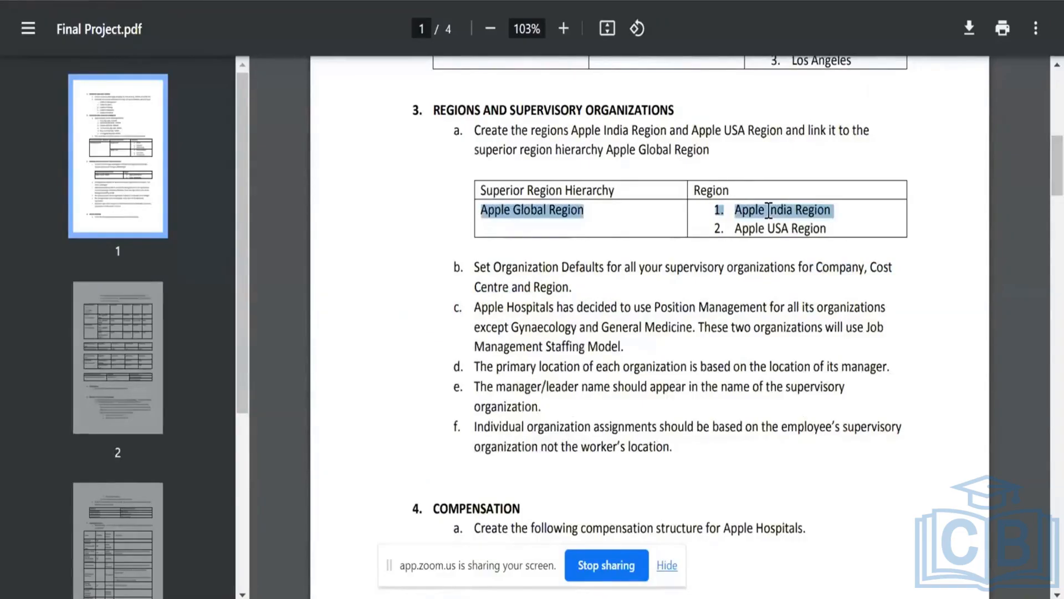
Review the company, cost center and location sections, and highlight the organization defaults and staffing model requirements in section 3
scroll(769, 210, up, 2)
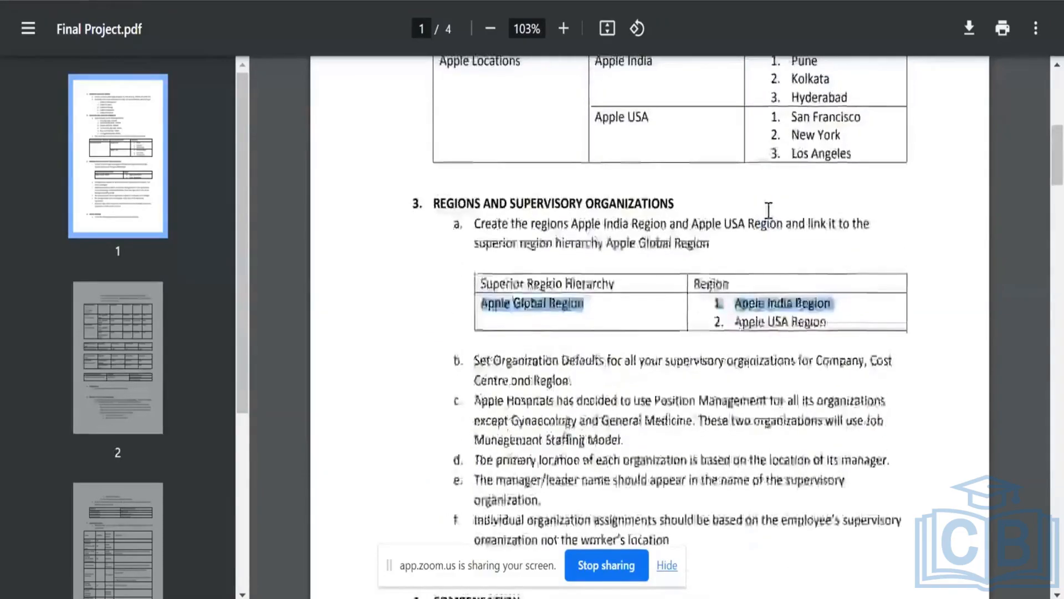
scroll(769, 211, up, 3)
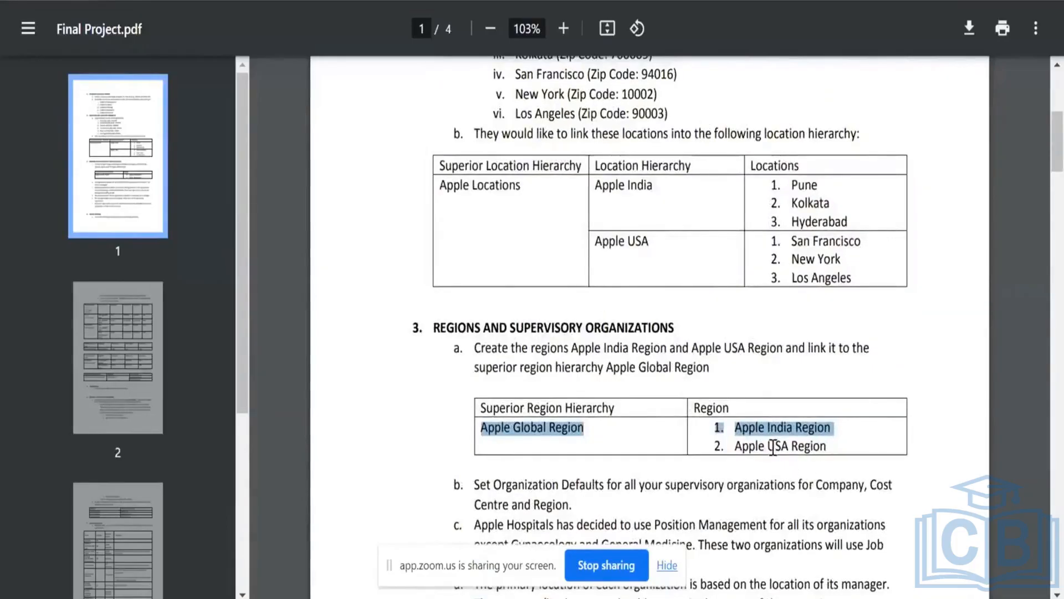
scroll(773, 446, up, 7)
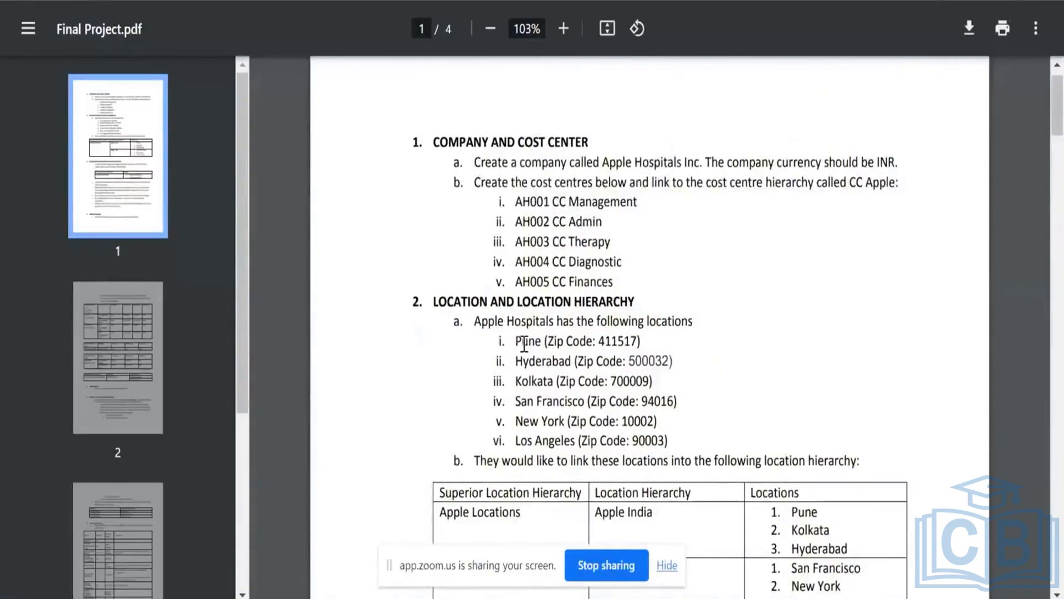
scroll(523, 341, down, 1)
scroll(696, 404, down, 7)
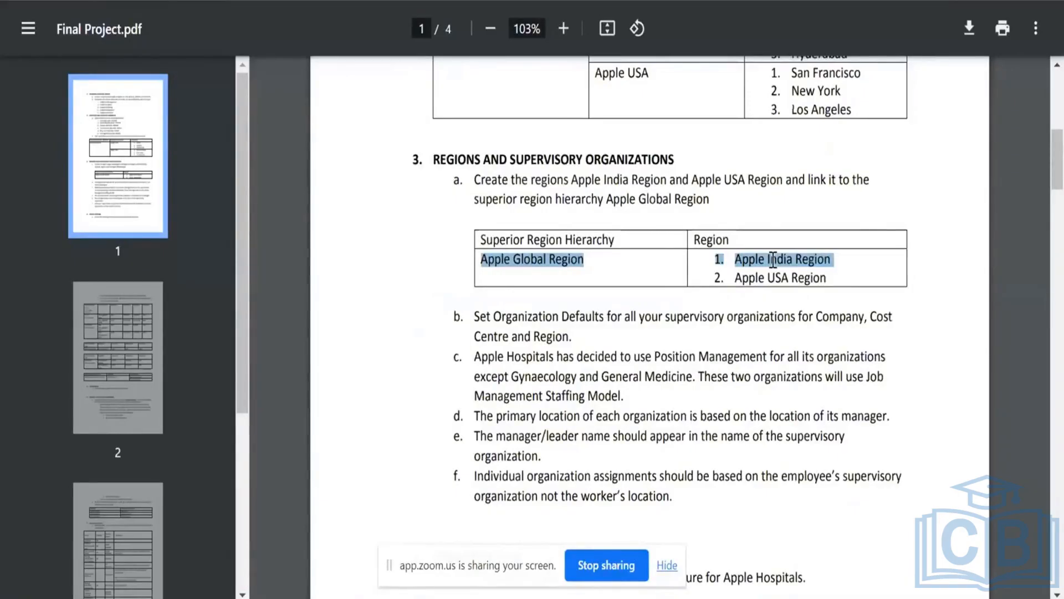
drag(475, 317, 574, 337)
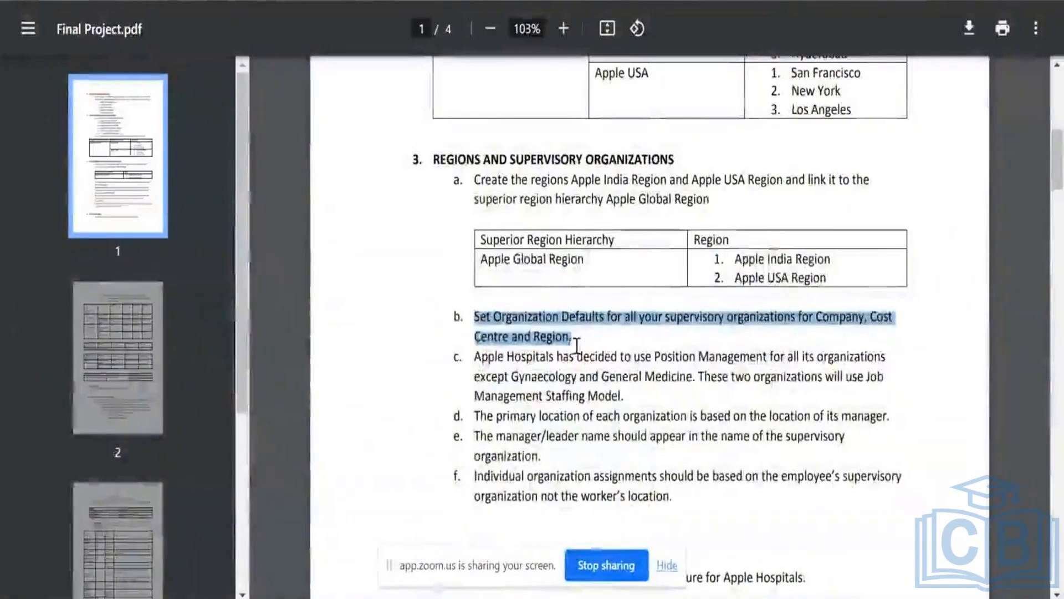
click(476, 356)
drag(477, 355, 630, 395)
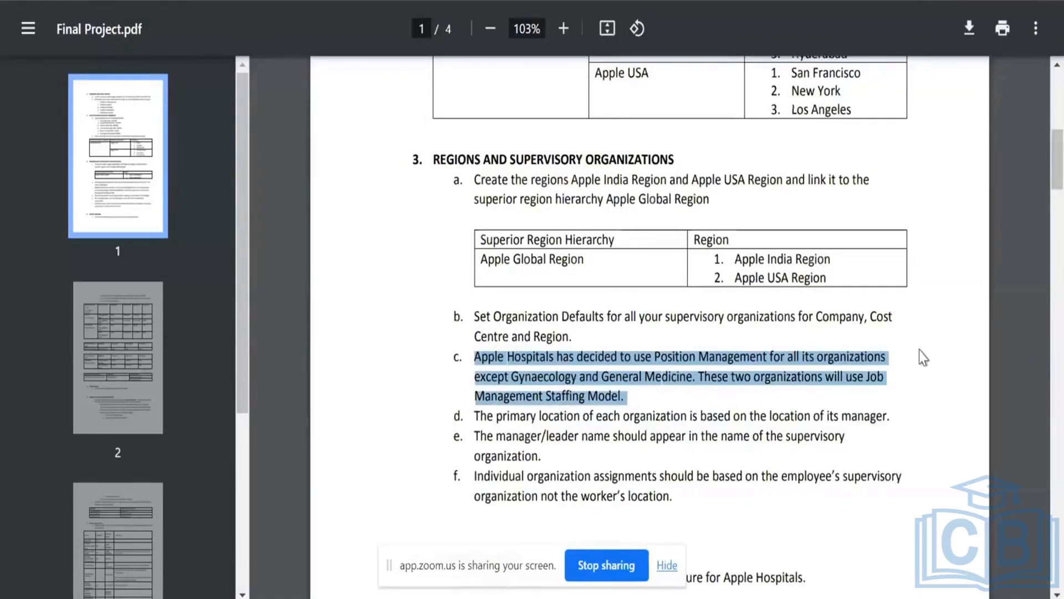
Skim the PDF's compensation, job profile, security and business process sections, and return to the Gynaecology exception in the staffing model requirement
scroll(919, 351, up, 5)
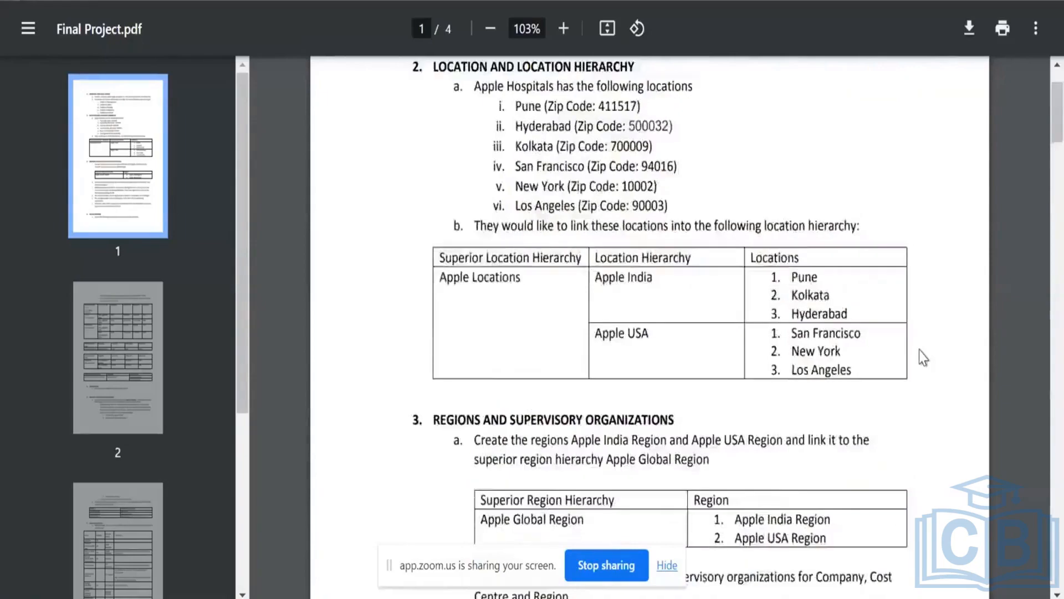
scroll(919, 351, up, 4)
scroll(919, 350, down, 8)
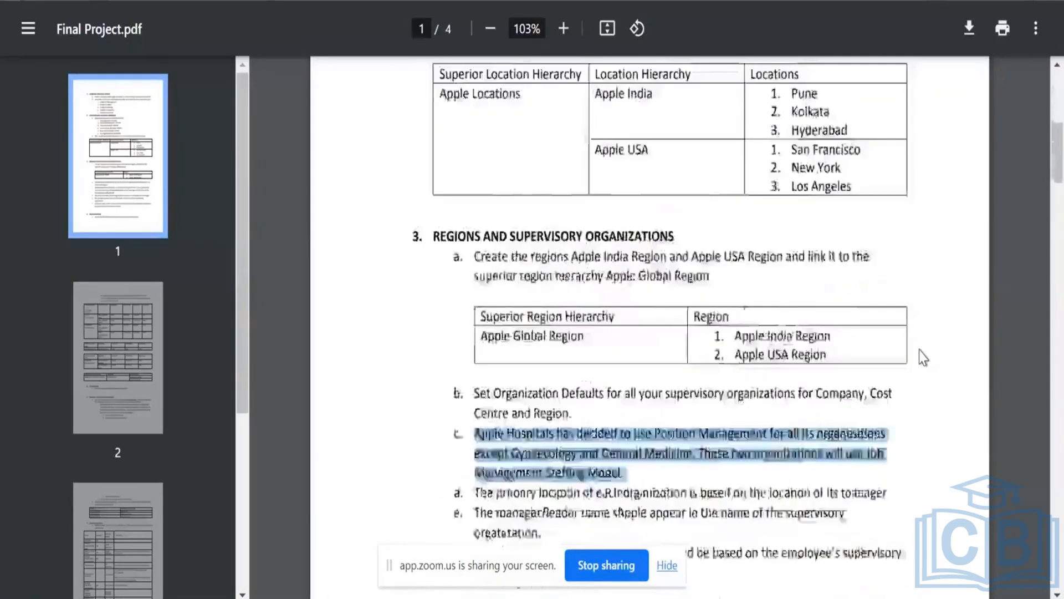
scroll(920, 350, down, 10)
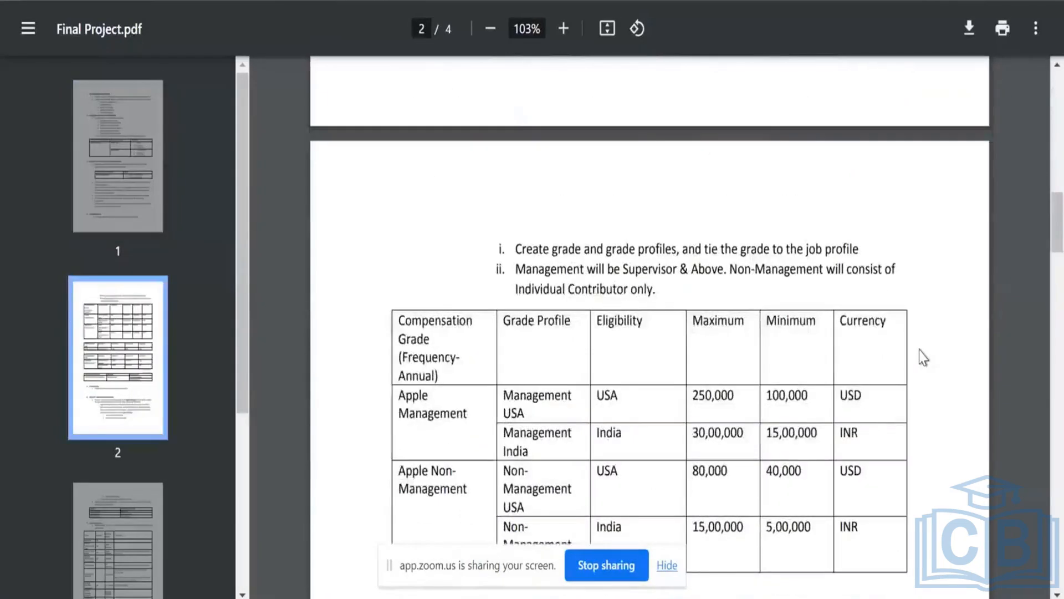
scroll(919, 350, down, 6)
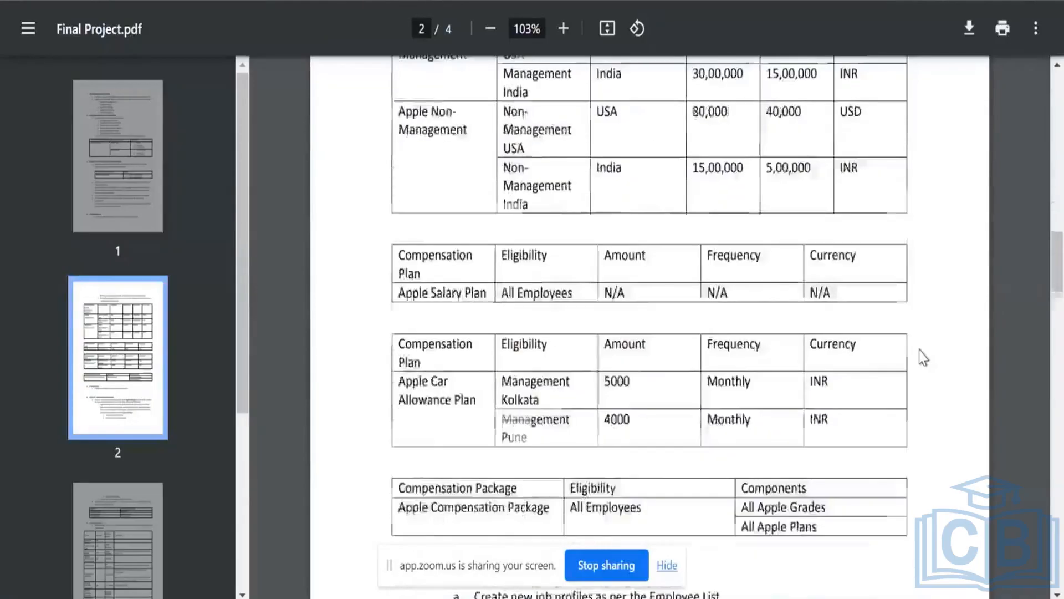
scroll(919, 350, down, 14)
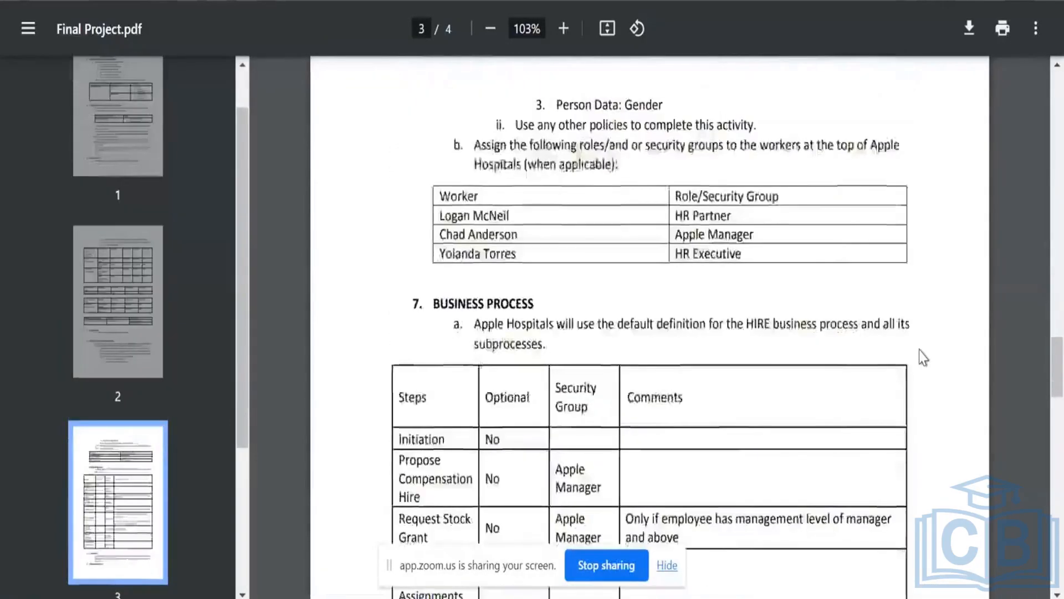
scroll(919, 350, up, 12)
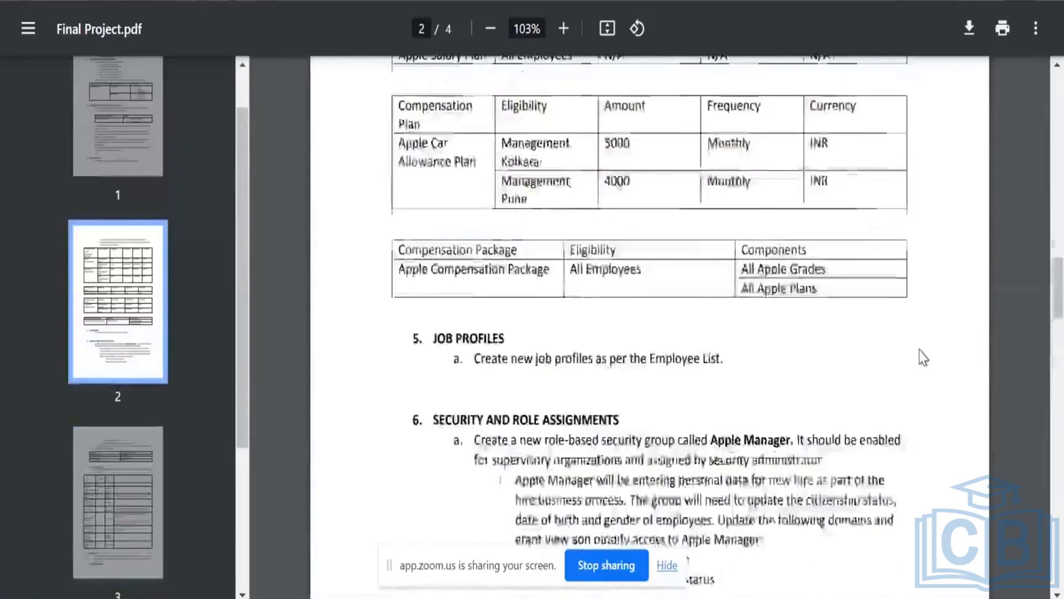
scroll(919, 350, up, 15)
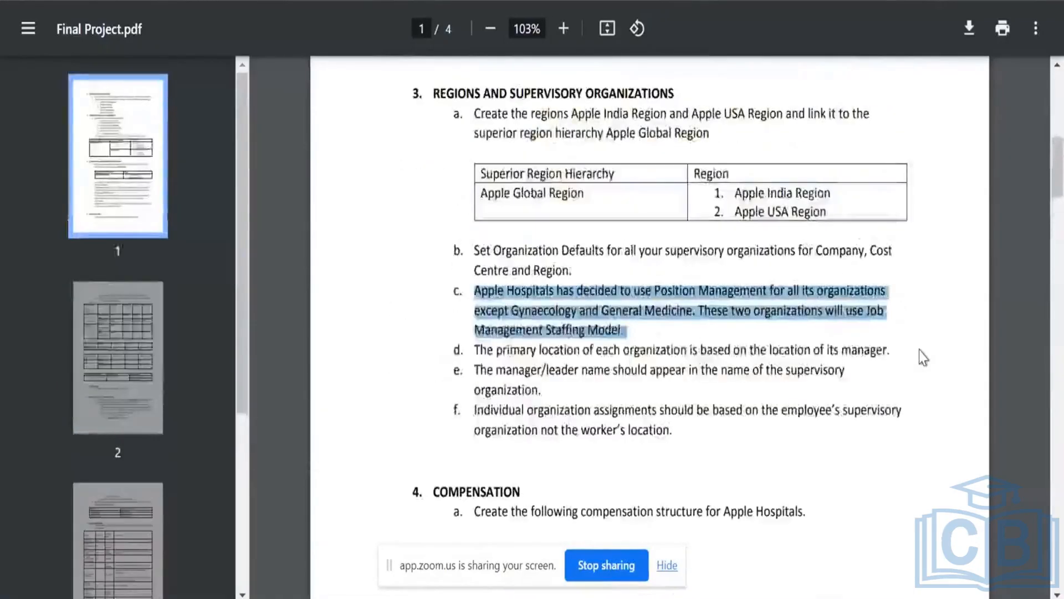
scroll(919, 350, up, 1)
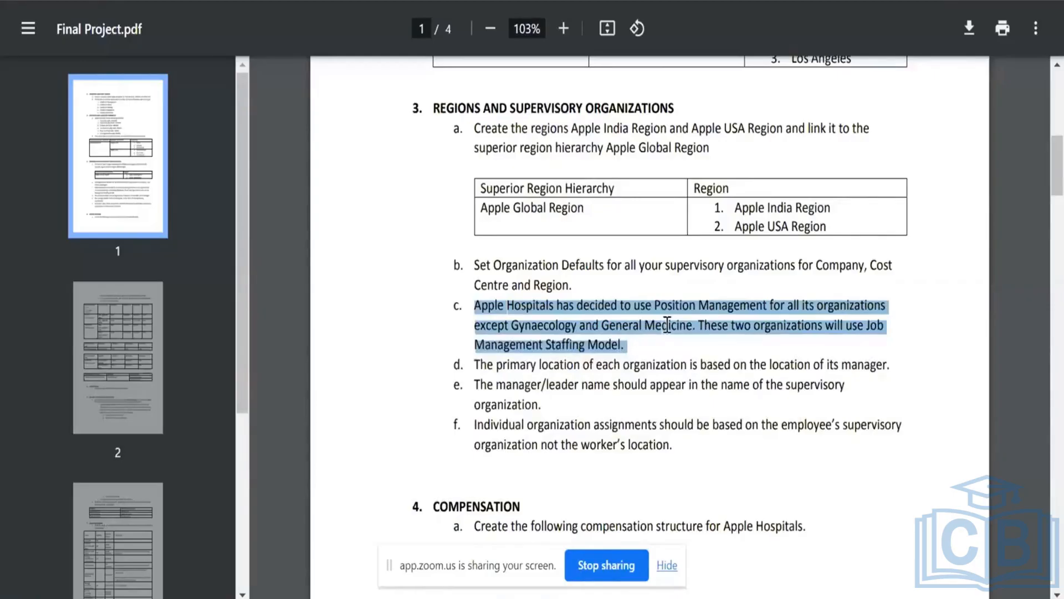
double_click(547, 325)
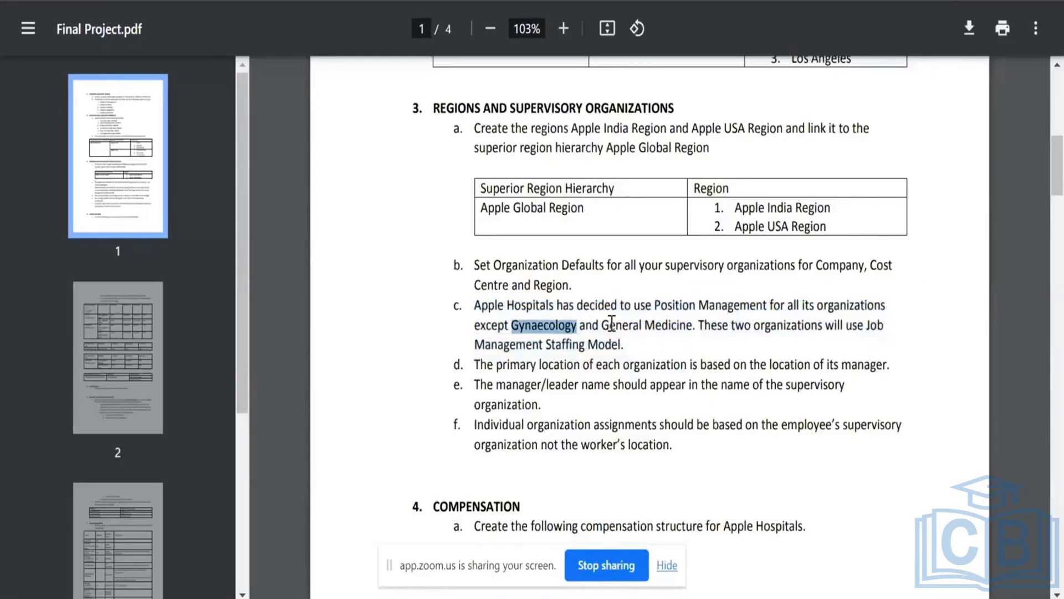
Examine the employee table on page 4 of the PDF for its supervisory organizations, starting from the General Medicine exception in section 3
double_click(611, 324)
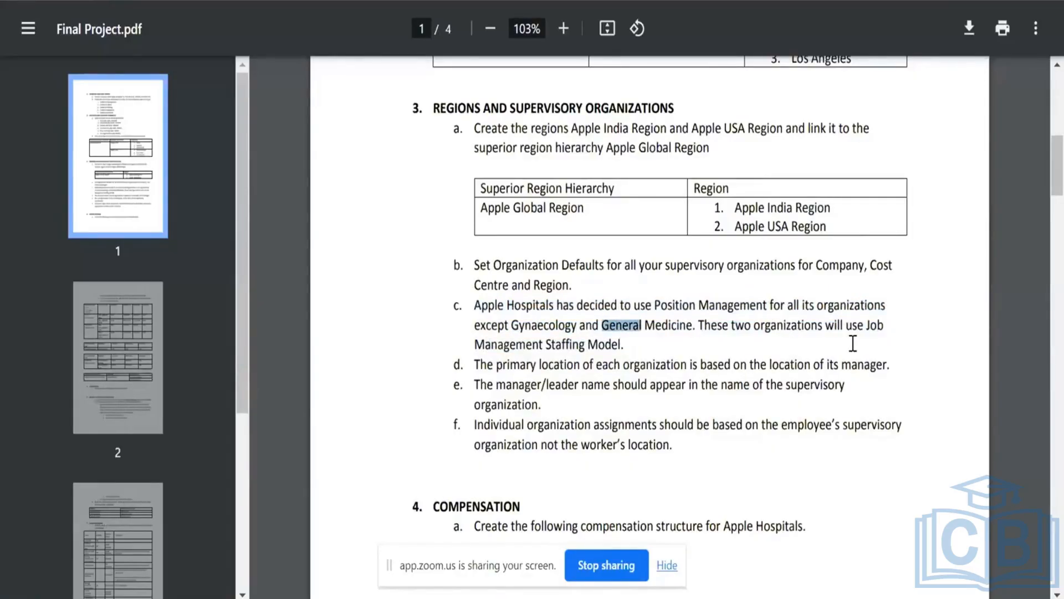
scroll(853, 343, down, 9)
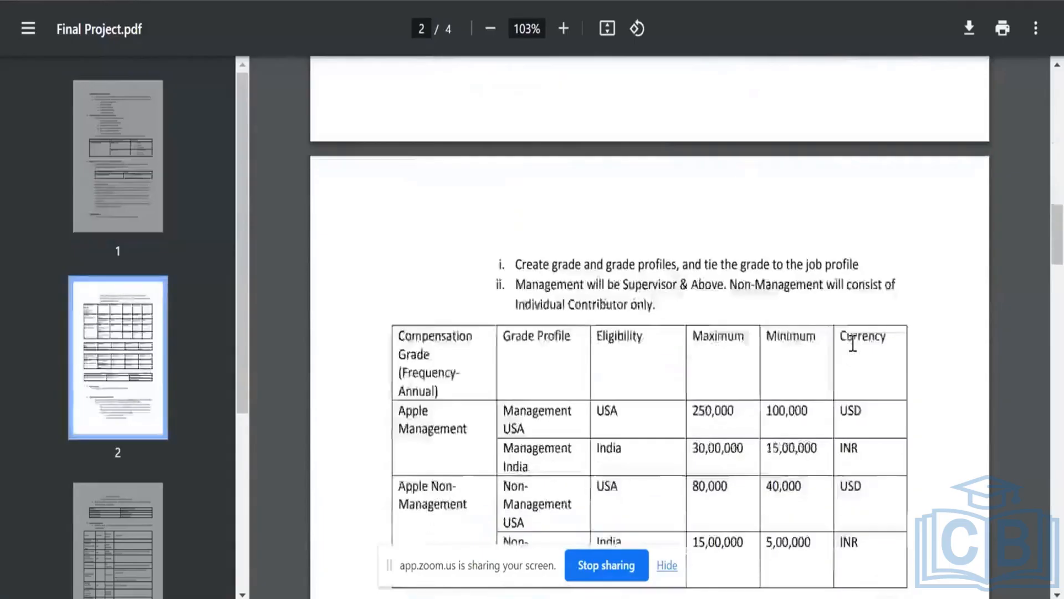
scroll(853, 343, down, 10)
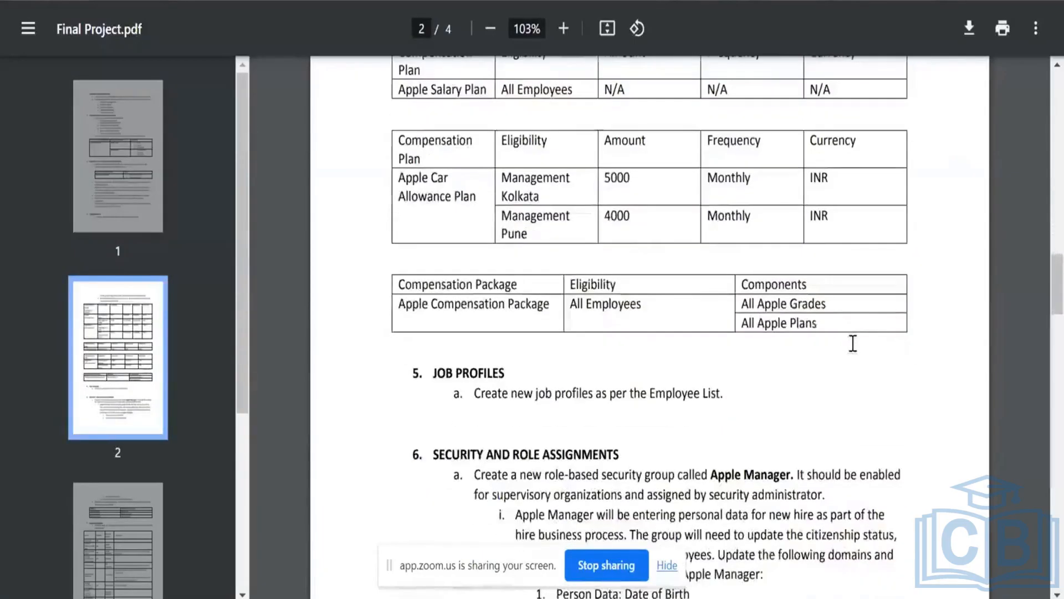
scroll(919, 404, down, 10)
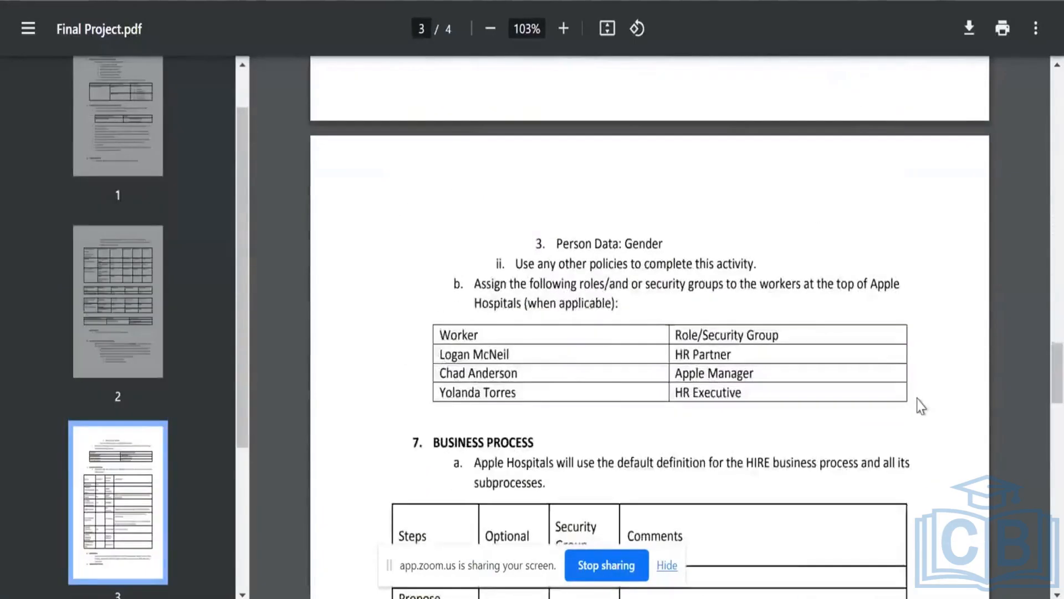
scroll(920, 407, down, 4)
scroll(921, 406, down, 10)
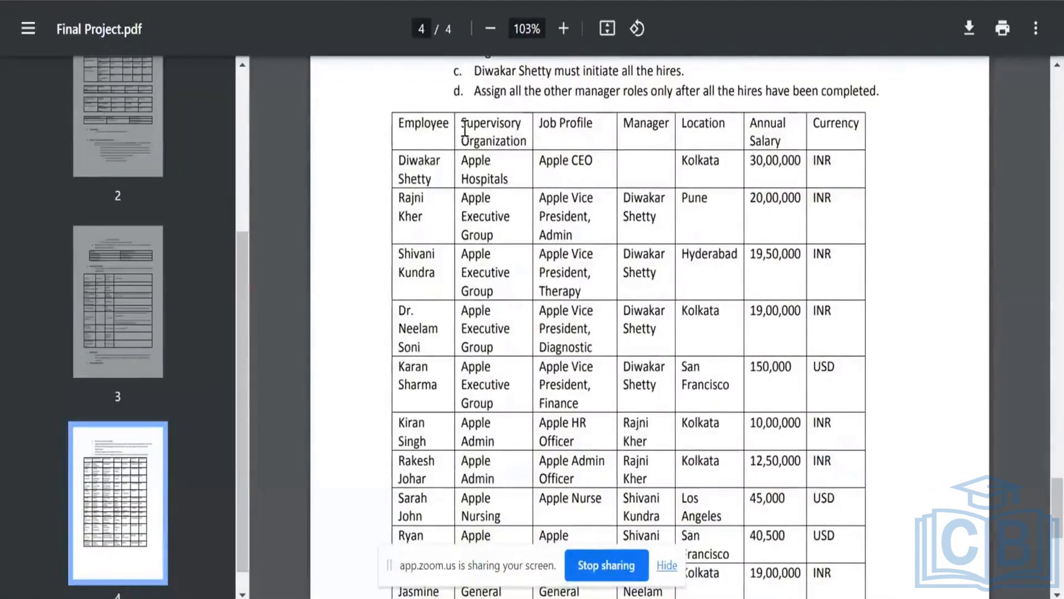
drag(464, 129, 487, 213)
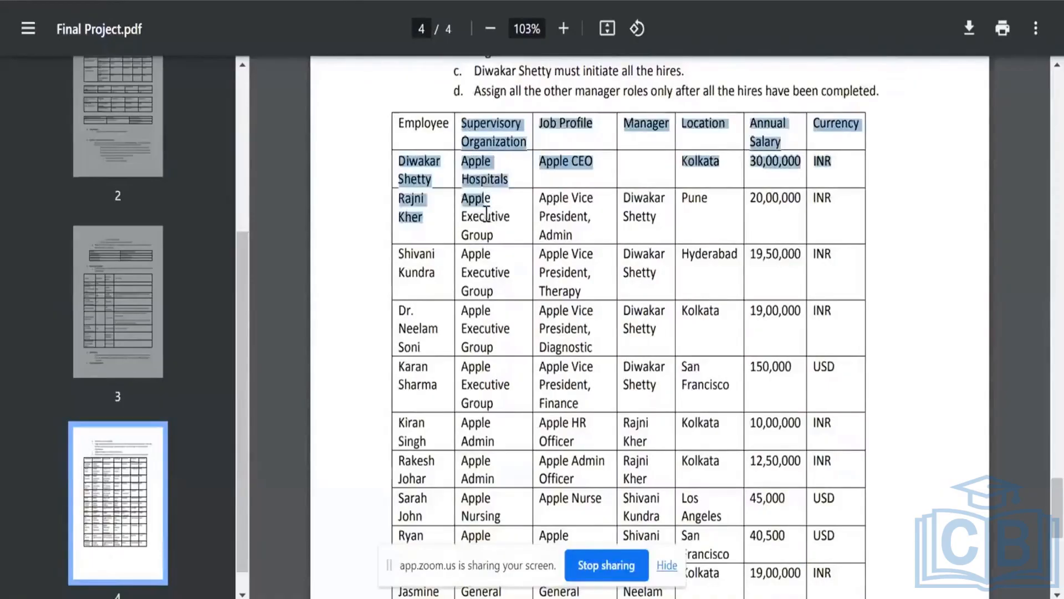
click(487, 213)
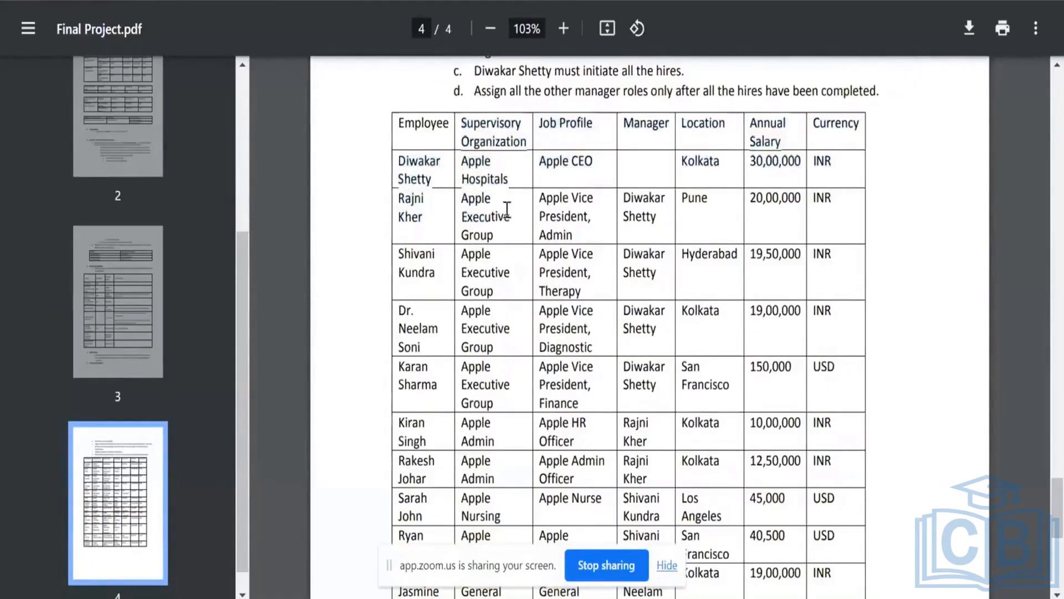
scroll(507, 222, down, 4)
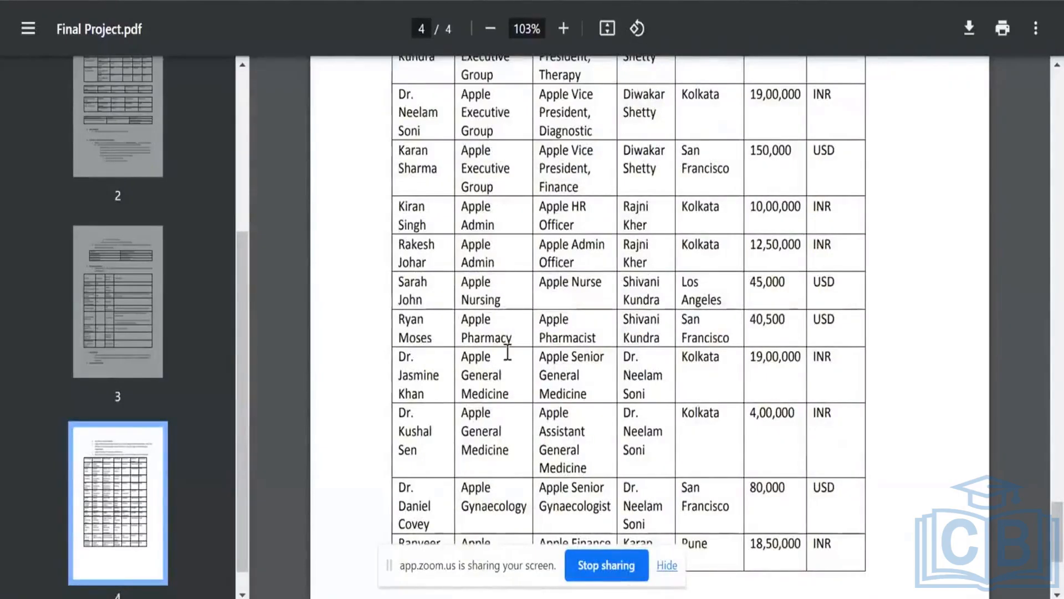
scroll(507, 354, down, 3)
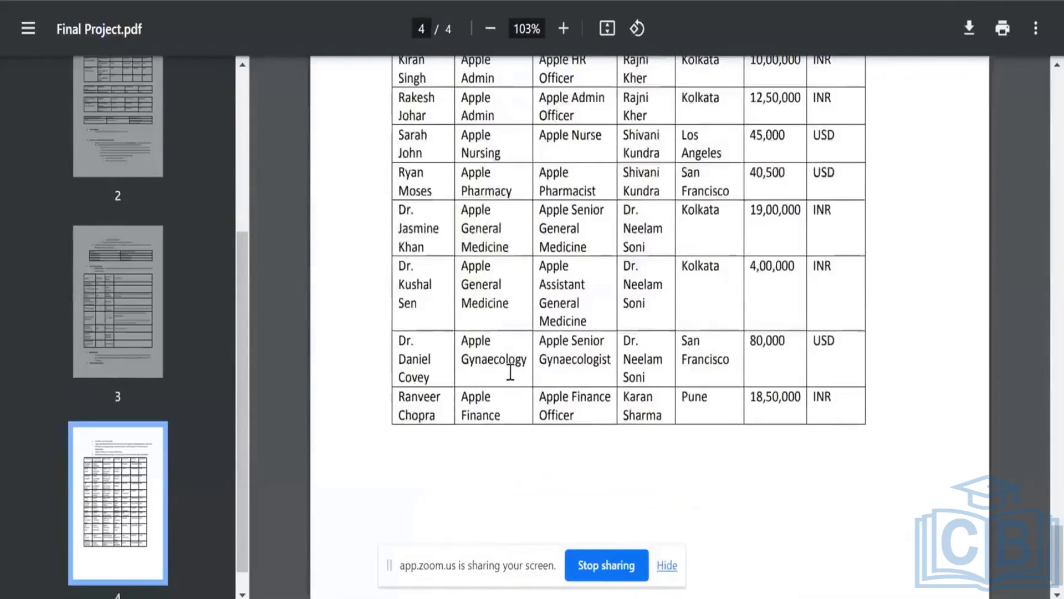
scroll(511, 371, up, 4)
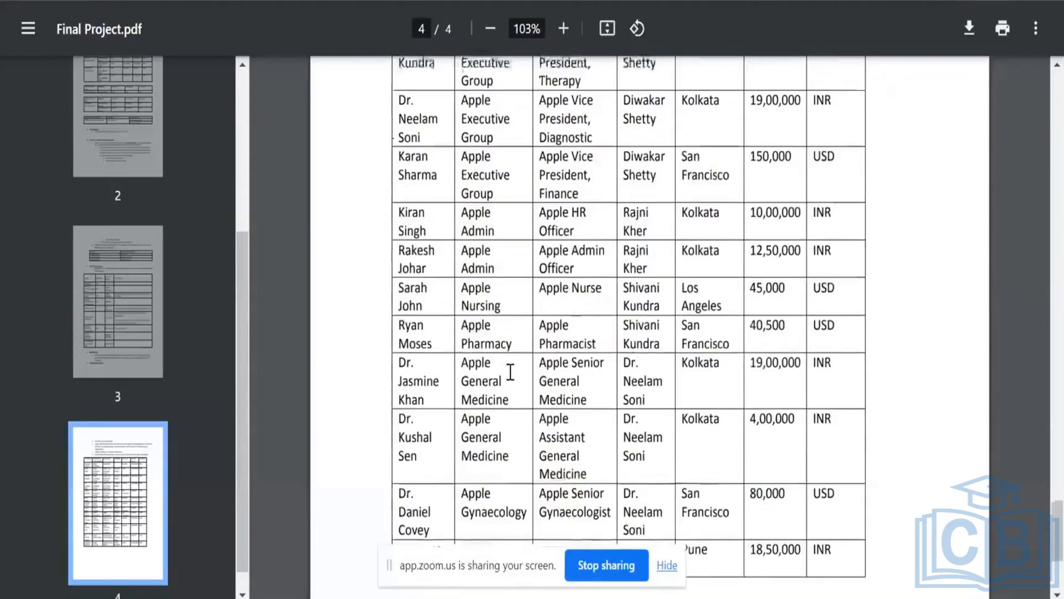
scroll(511, 371, up, 4)
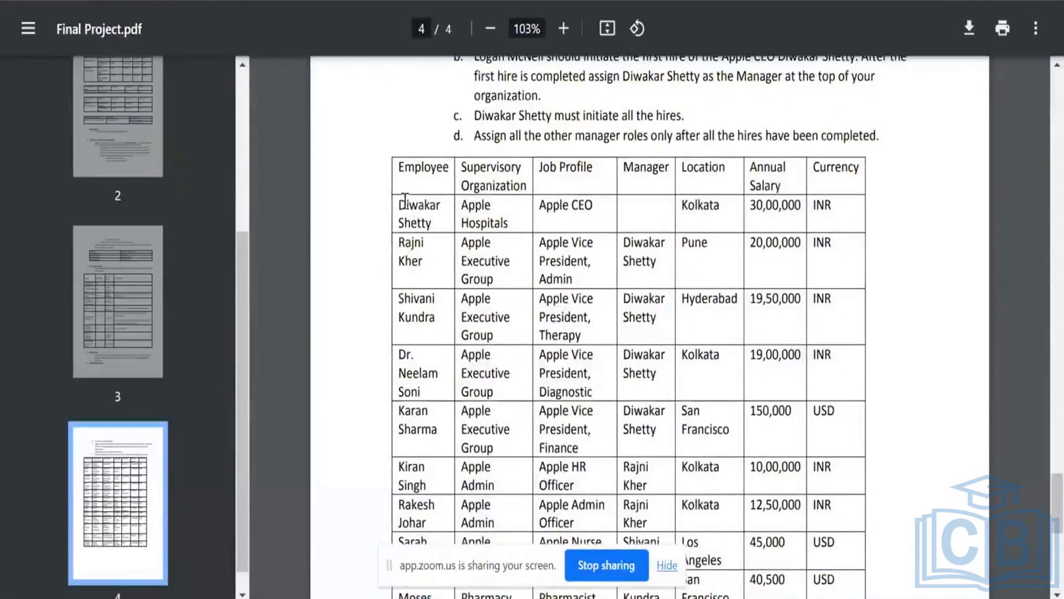
Highlight the Apple CEO row and the Supervisory Organization heading, and read the organizations down to Apple Finance
drag(404, 201, 834, 208)
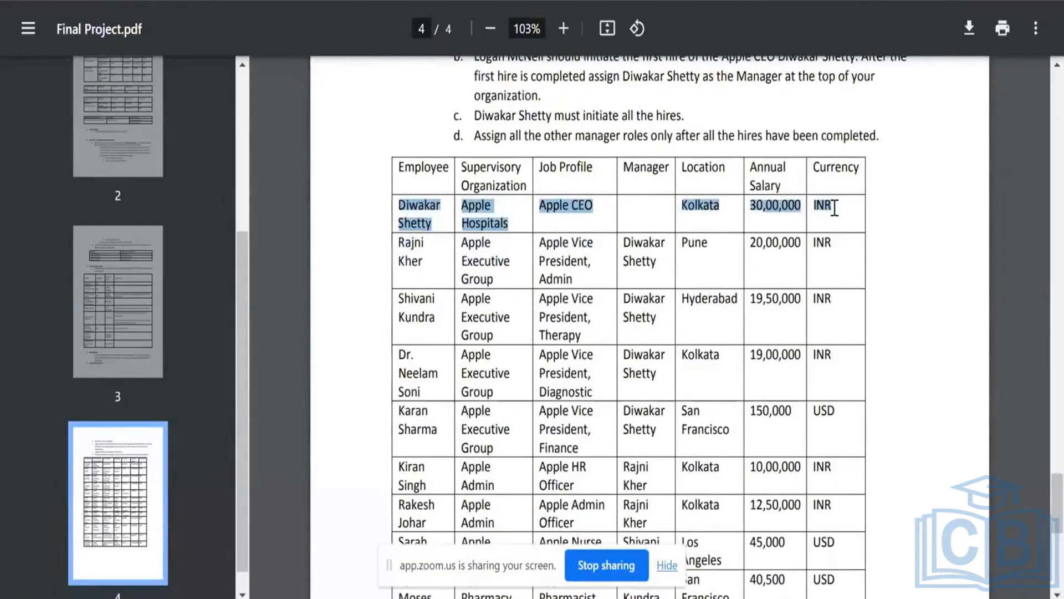
triple_click(492, 169)
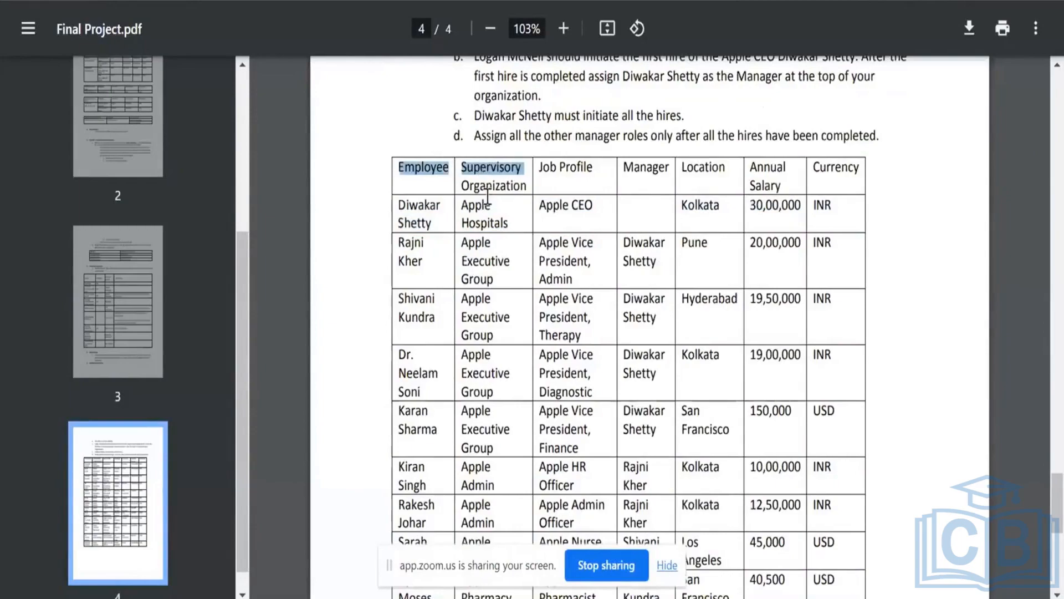
click(516, 212)
scroll(515, 214, down, 1)
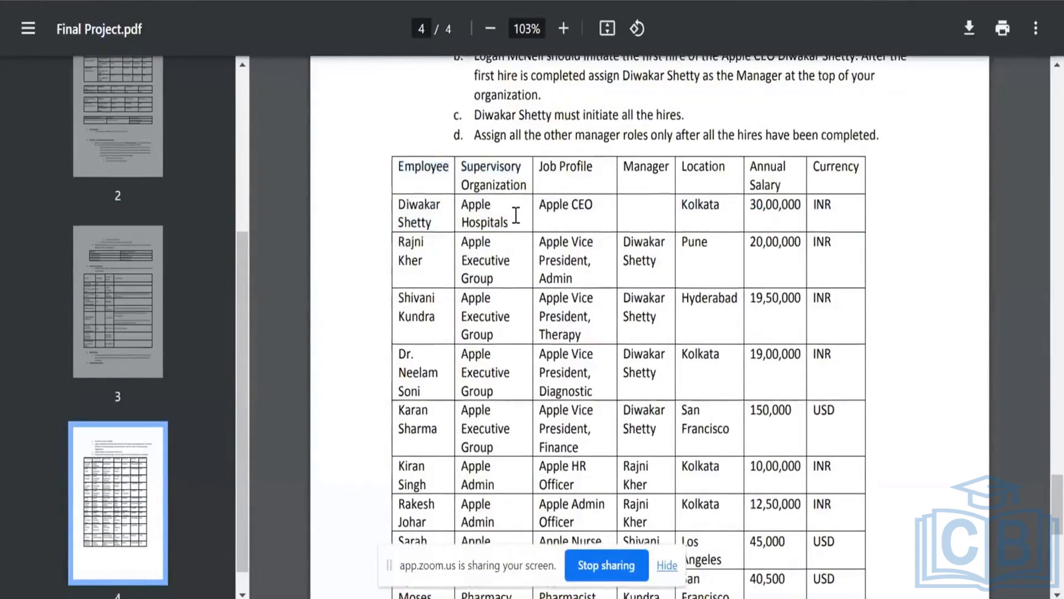
scroll(516, 216, down, 5)
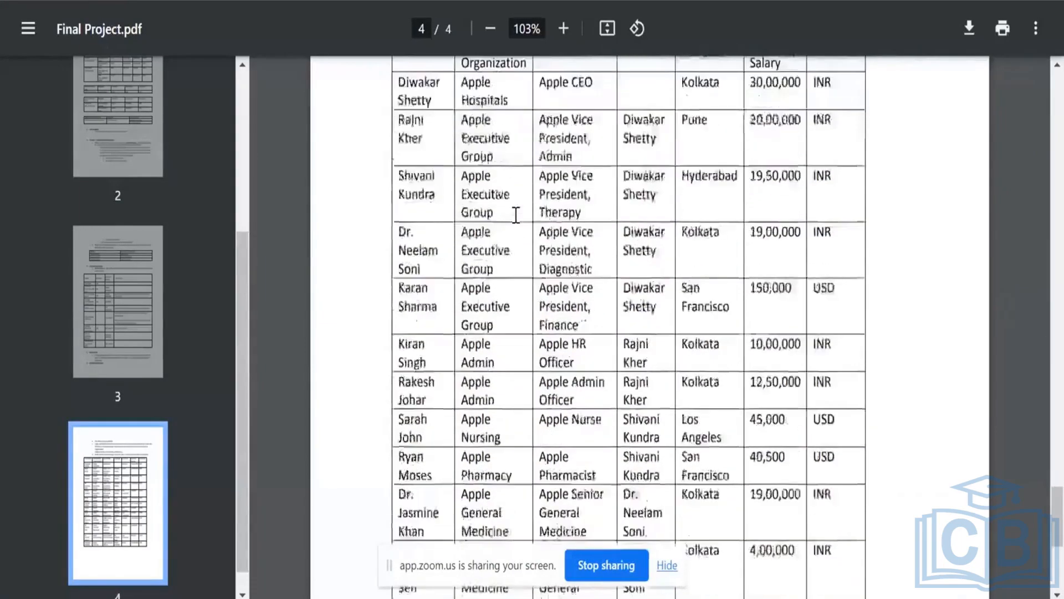
scroll(515, 215, down, 2)
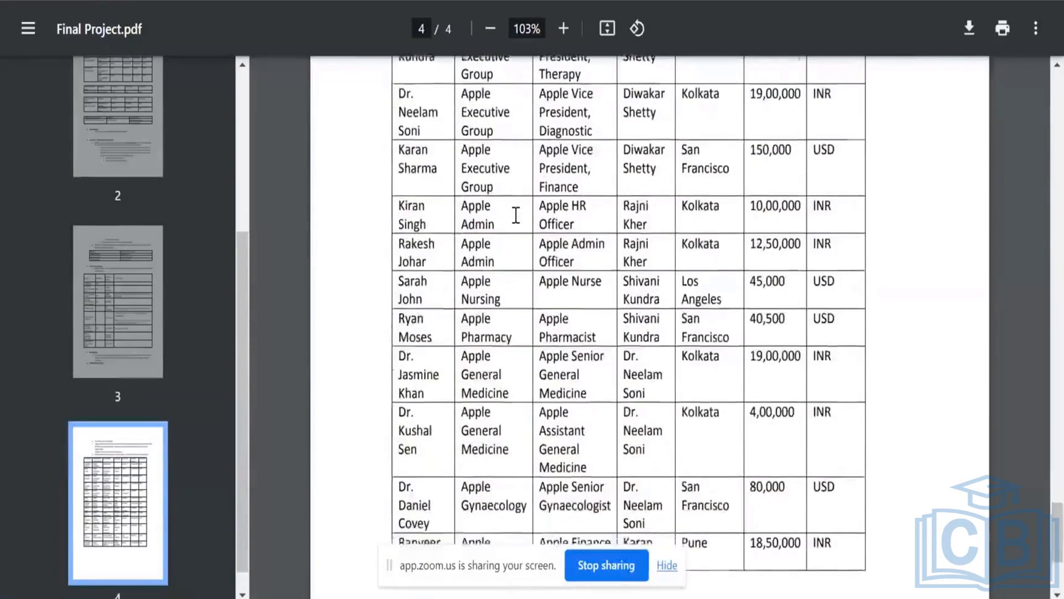
scroll(516, 215, down, 1)
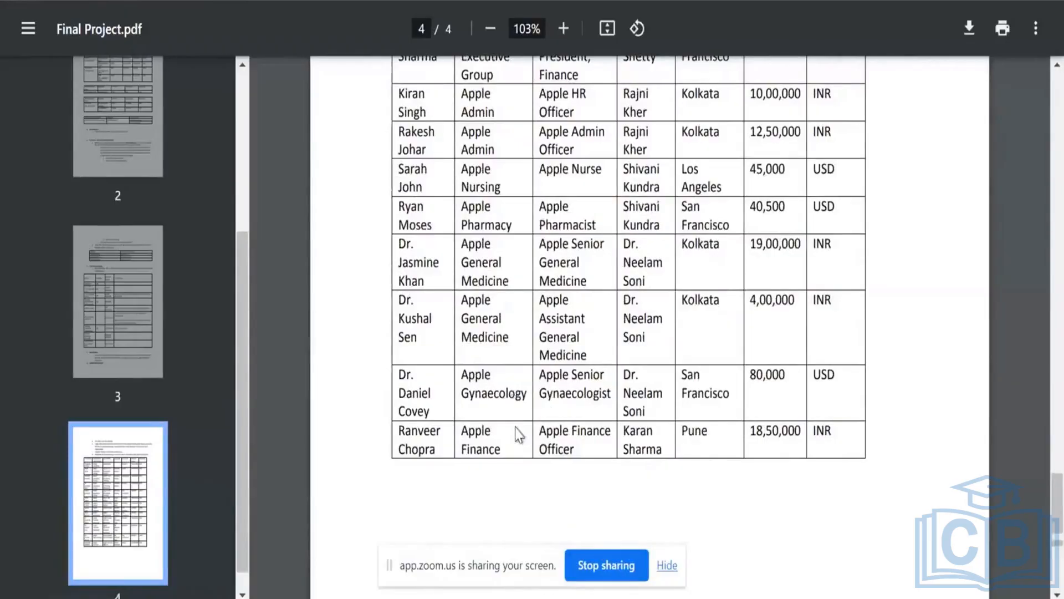
Return to section 3 and highlight the Gynaecology and General Medicine exception and the primary location requirement
scroll(516, 429, up, 15)
scroll(516, 427, up, 20)
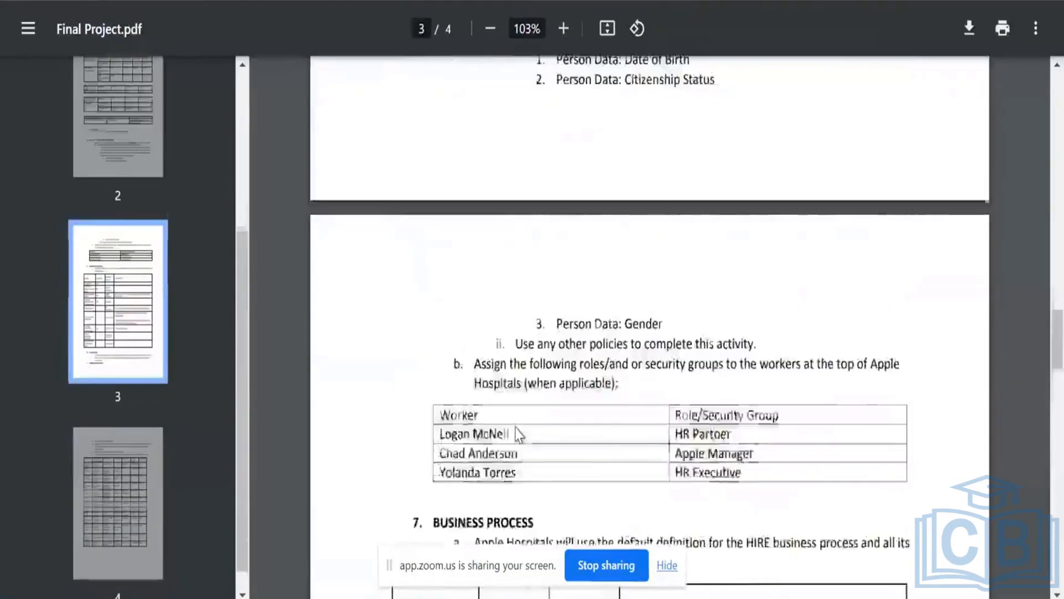
scroll(582, 324, up, 10)
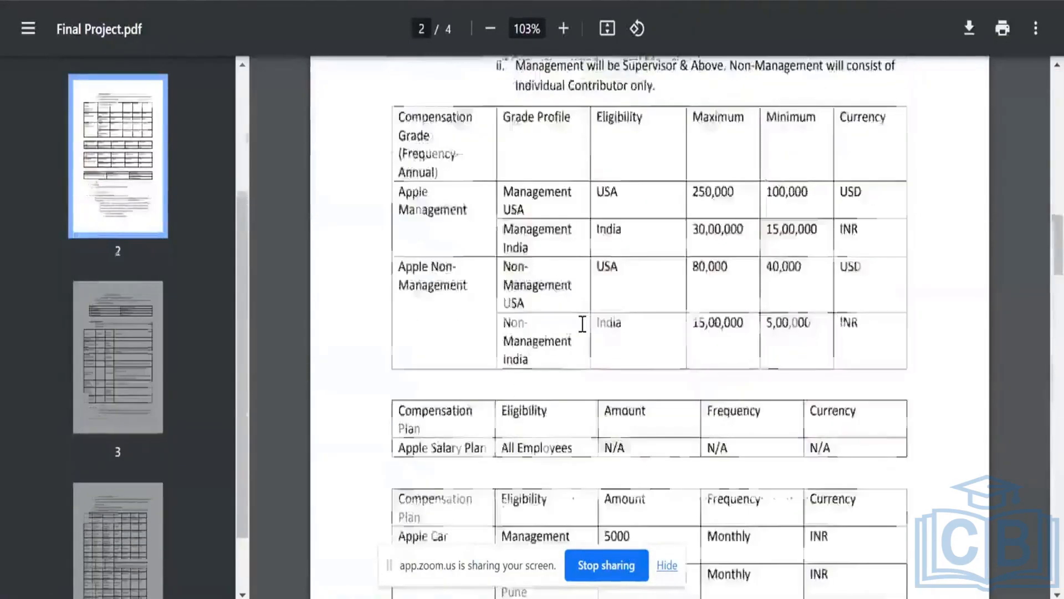
scroll(582, 324, up, 5)
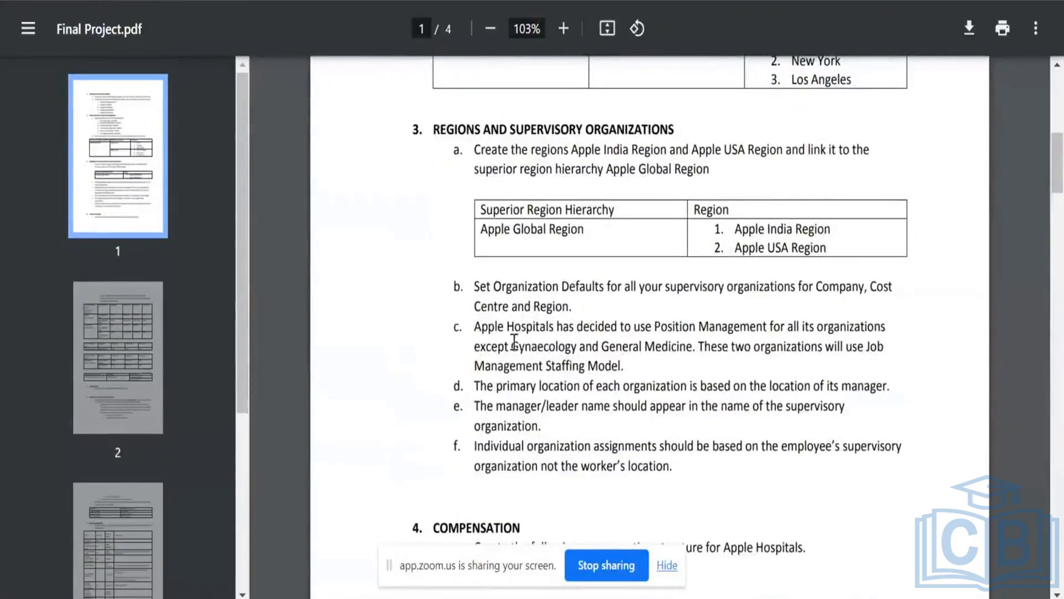
drag(511, 347, 675, 356)
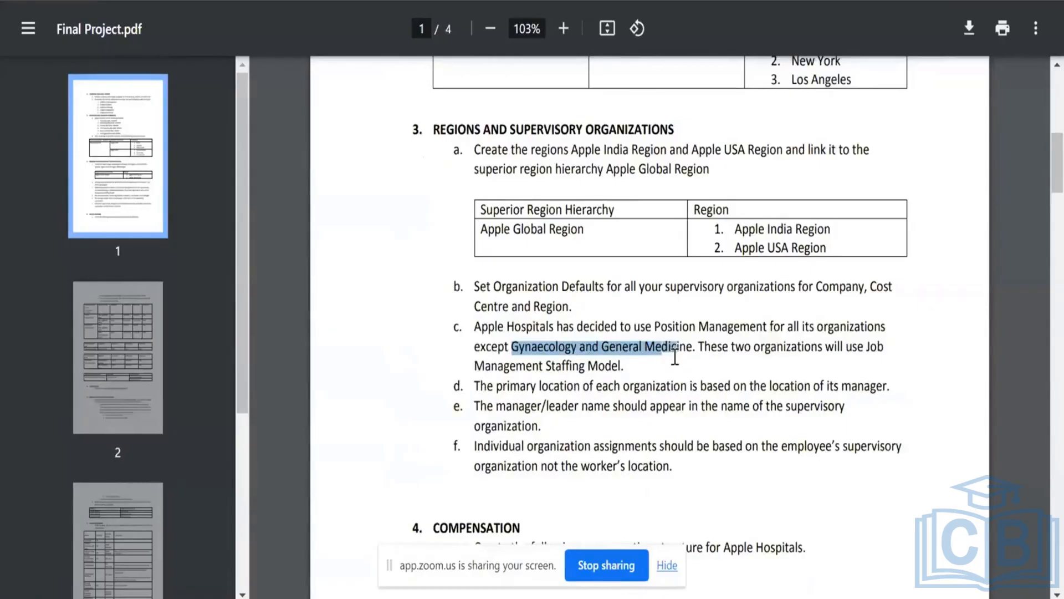
triple_click(587, 388)
Go back to the employee table and check the Apple Executive Group's manager and that manager's Kolkata location
scroll(755, 385, down, 20)
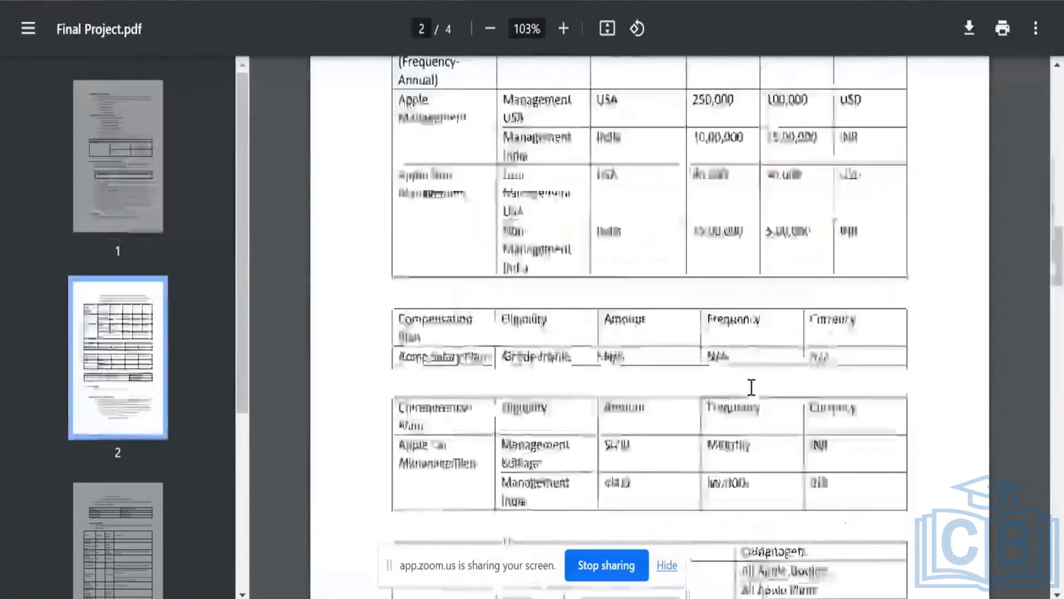
scroll(751, 386, down, 10)
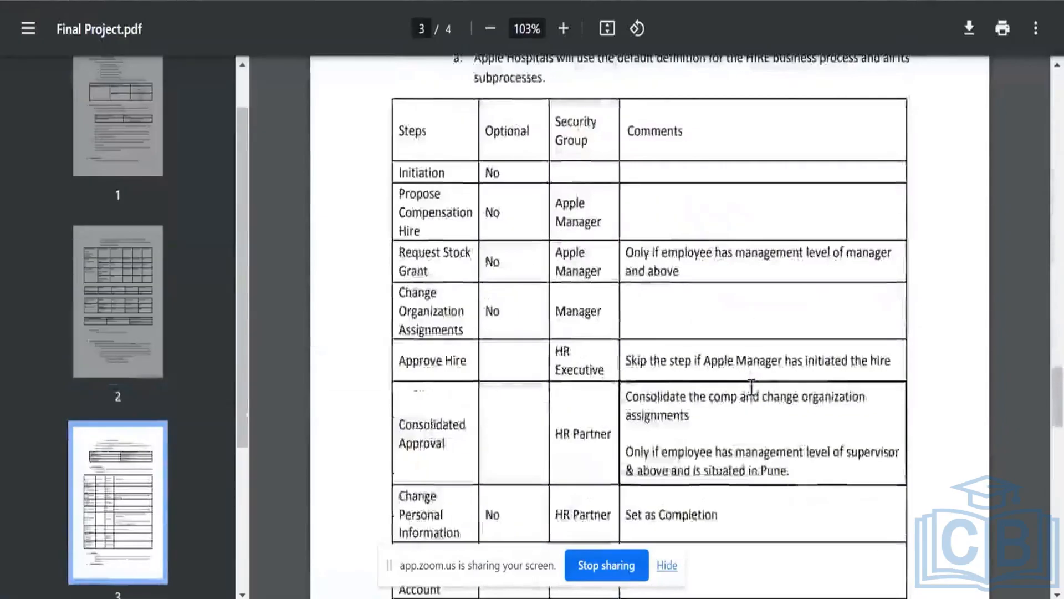
scroll(752, 386, down, 10)
scroll(753, 385, up, 2)
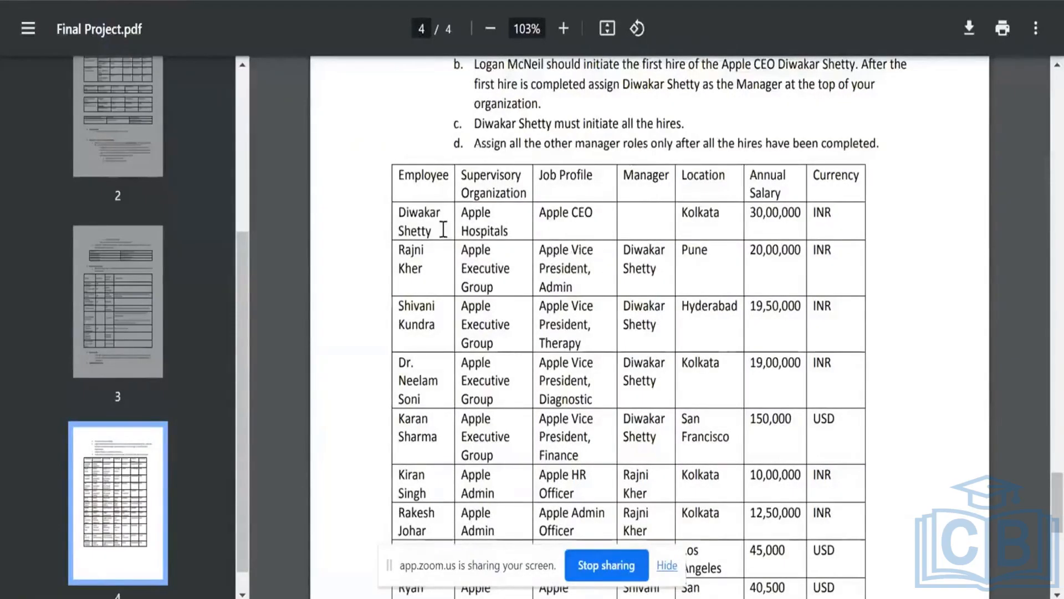
drag(463, 249, 491, 274)
click(636, 244)
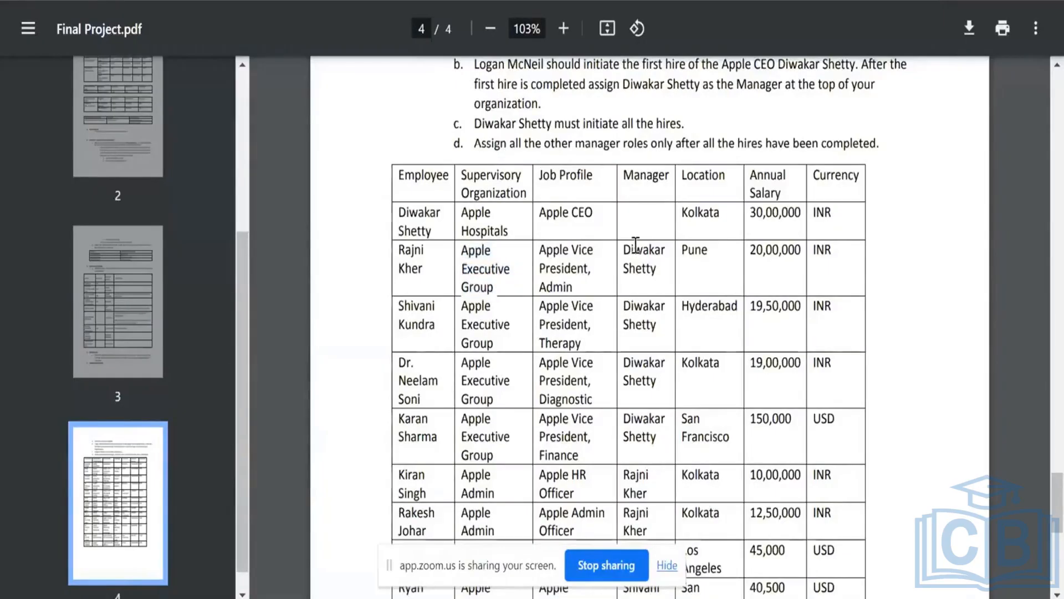
double_click(636, 244)
click(704, 213)
double_click(704, 212)
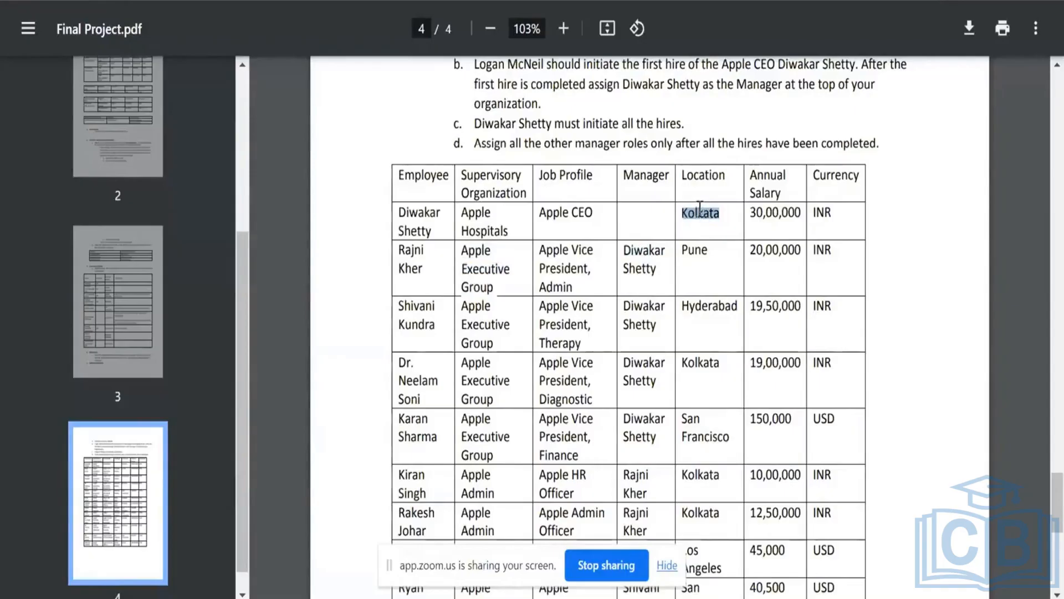
Compare the Apple Executive Group, Apple Hospitals and Apple Admin entries with their managers' locations in the employee table
drag(459, 247, 498, 287)
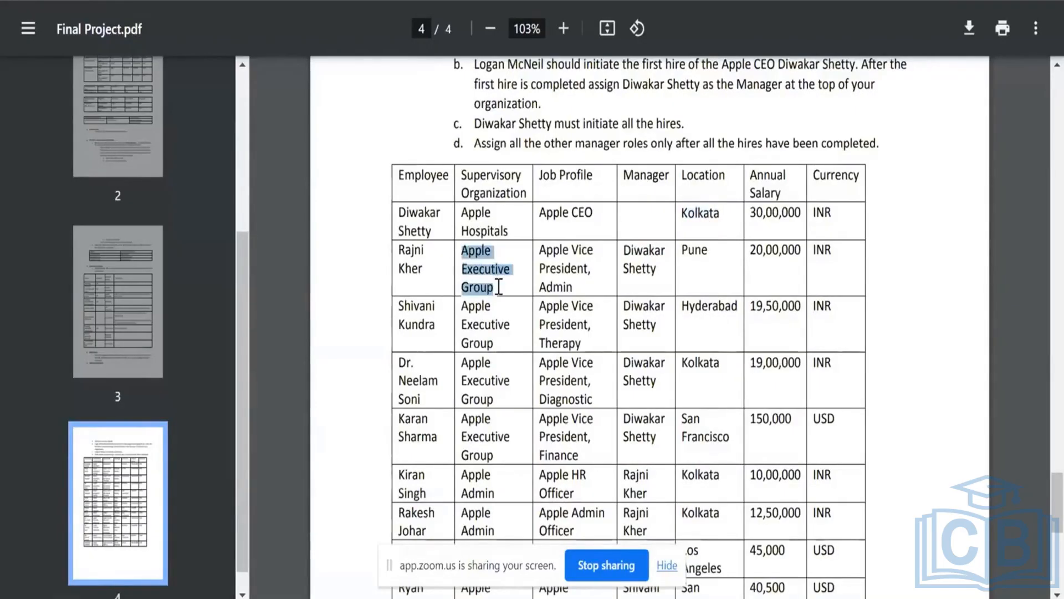
double_click(699, 213)
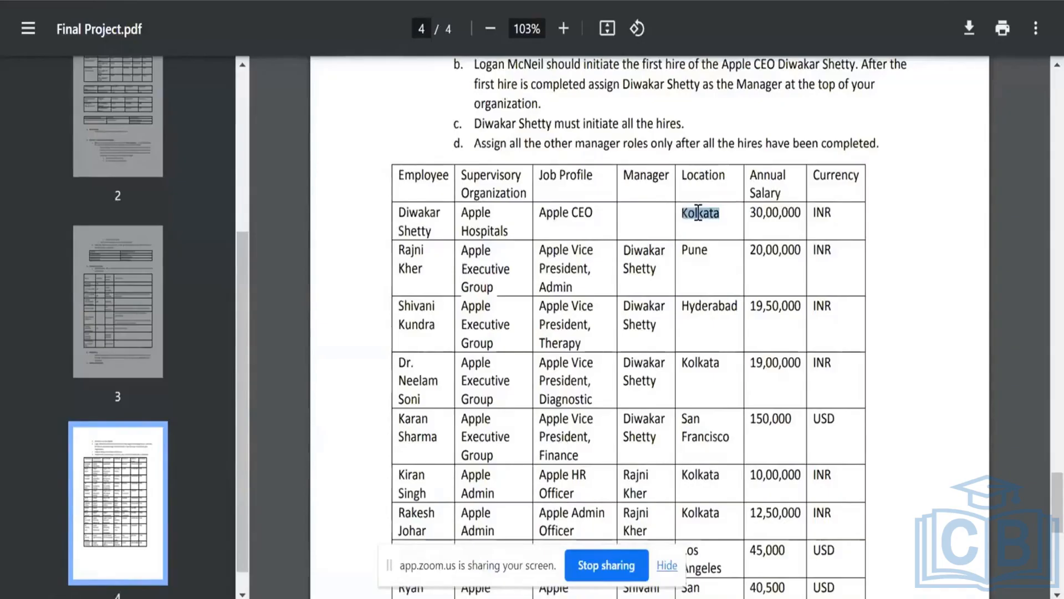
click(779, 232)
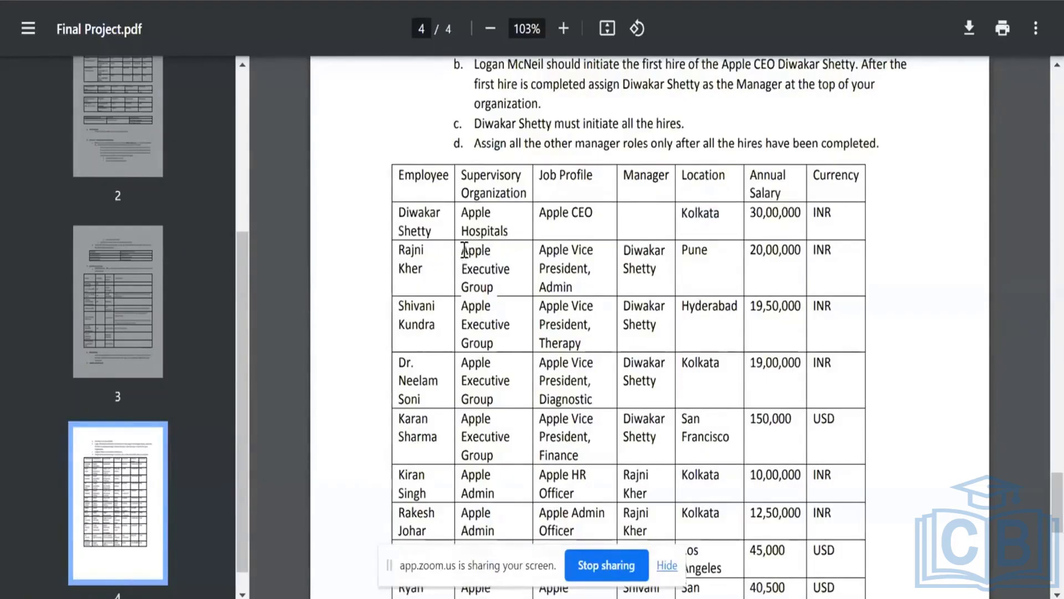
drag(465, 256, 495, 285)
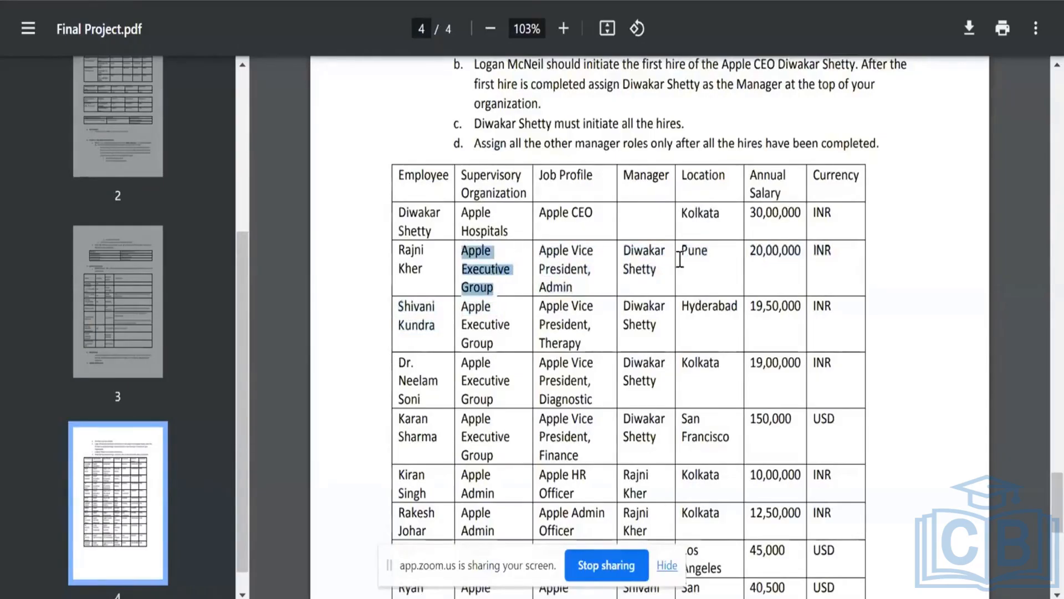
double_click(470, 212)
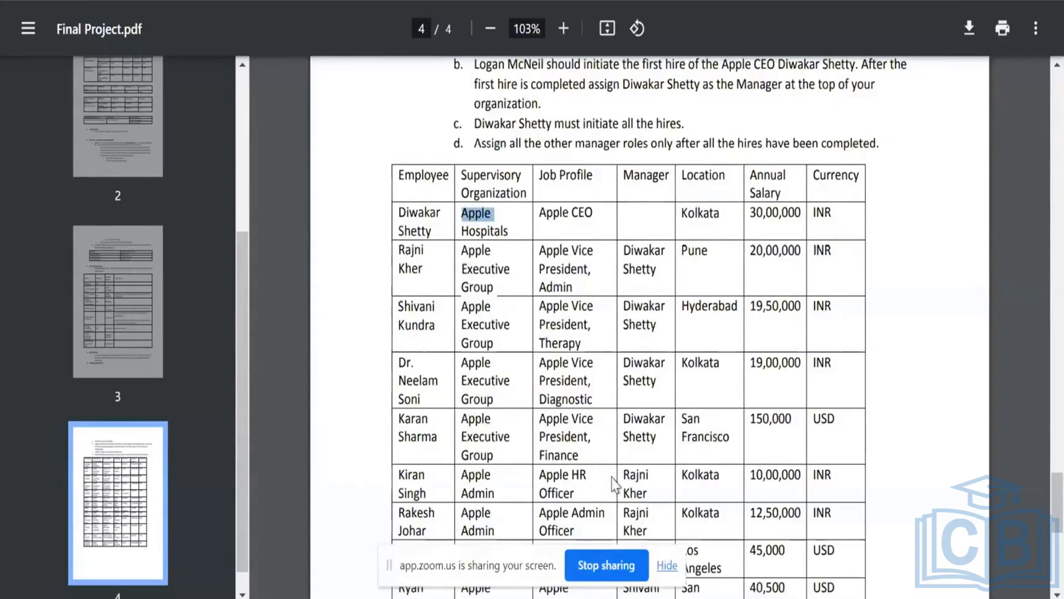
double_click(481, 475)
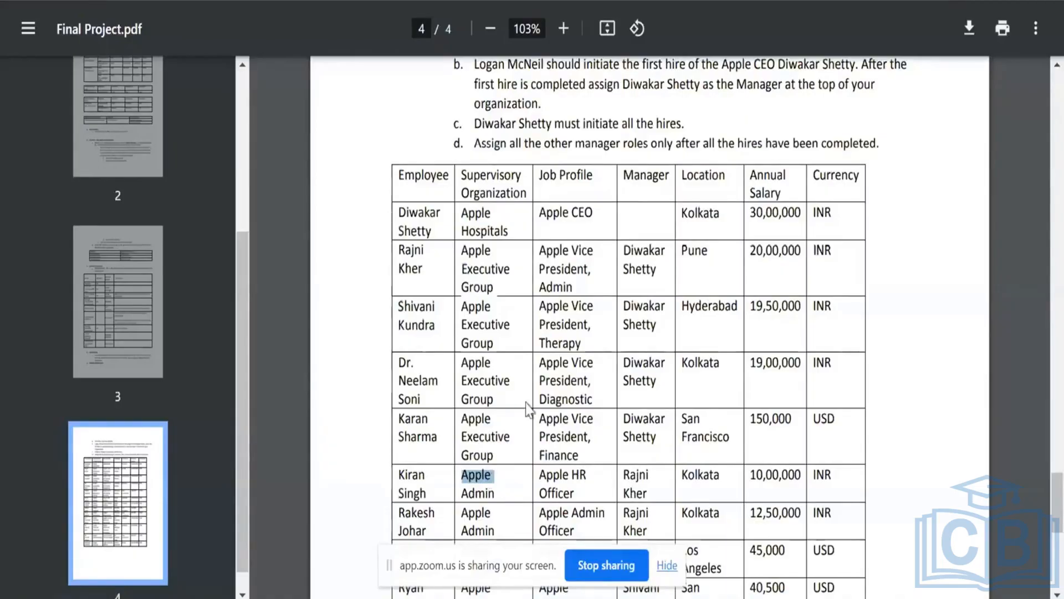
click(696, 257)
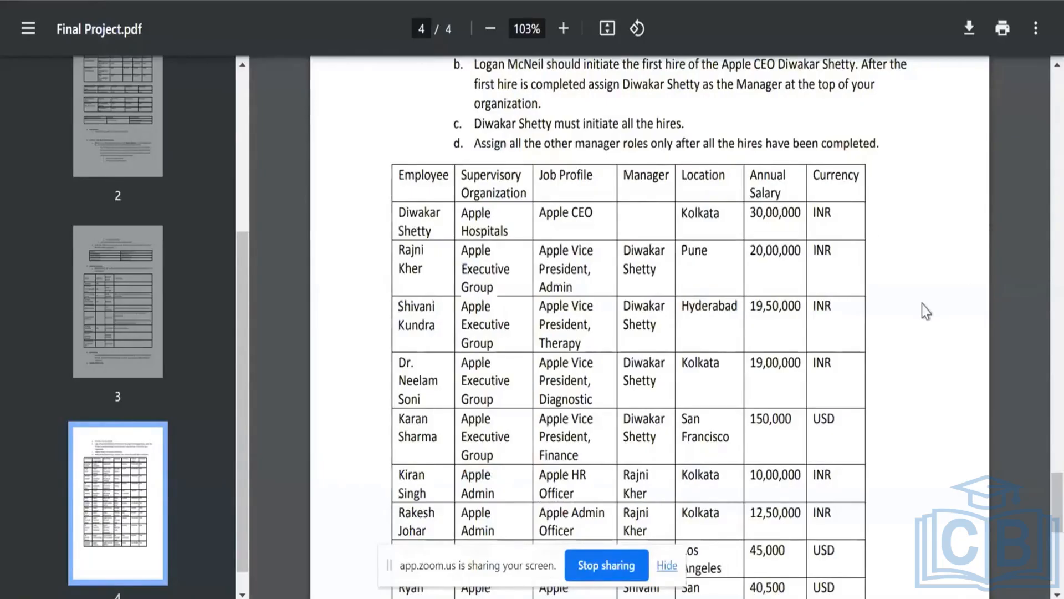
Return to the supervisory organization requirements in section 3 and highlight requirement e on the manager/leader name
scroll(922, 304, up, 15)
scroll(925, 311, up, 9)
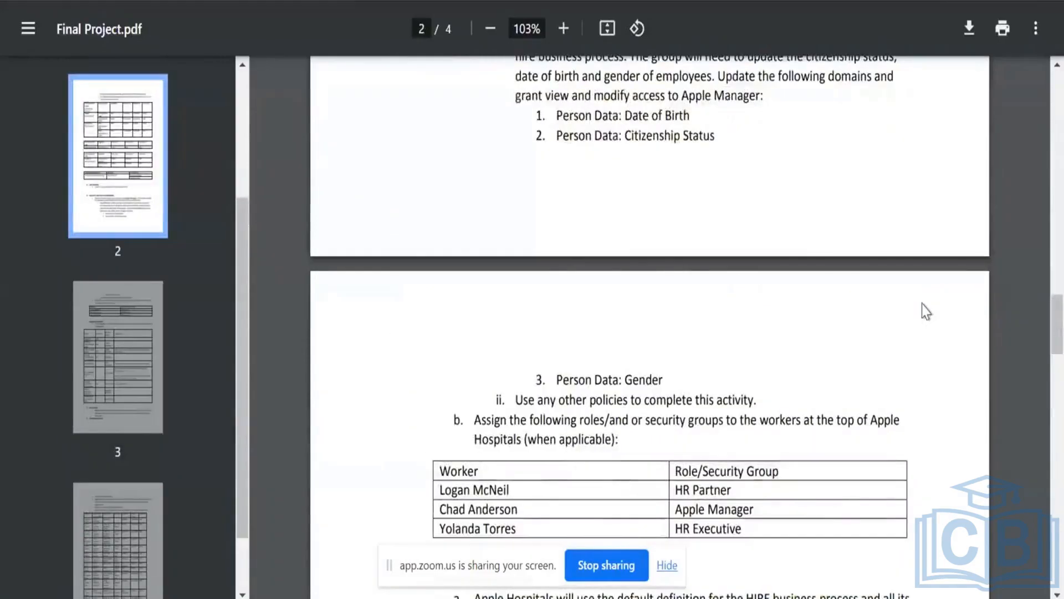
scroll(922, 304, up, 8)
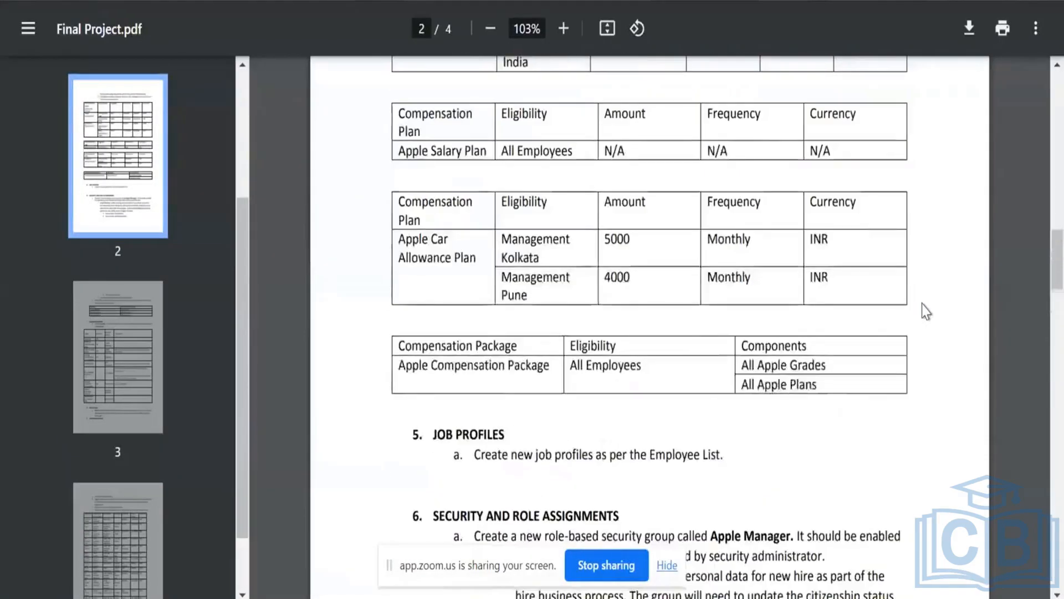
scroll(926, 312, up, 10)
scroll(926, 312, up, 6)
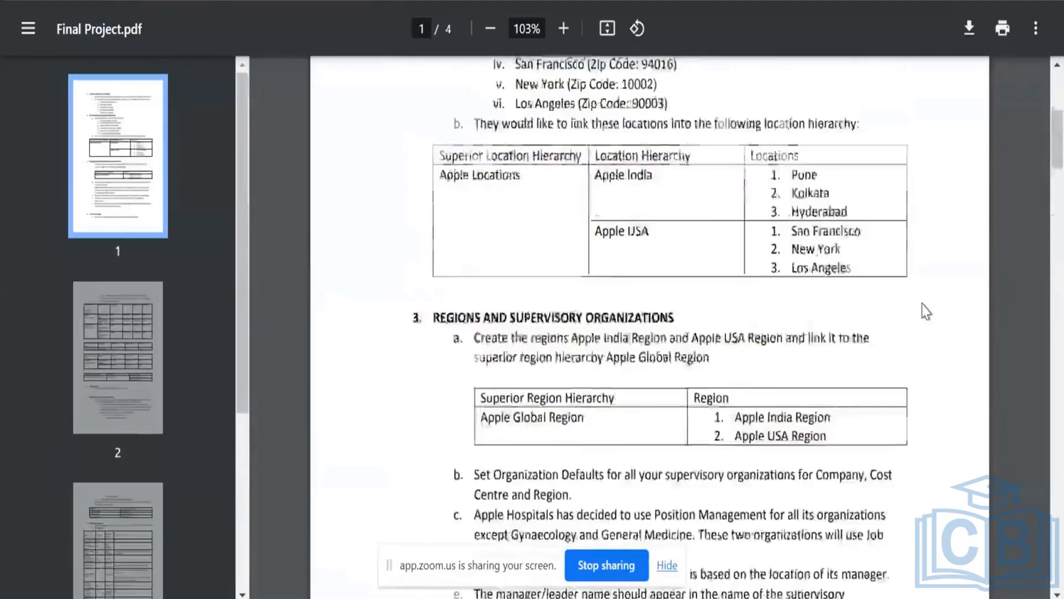
scroll(924, 305, down, 7)
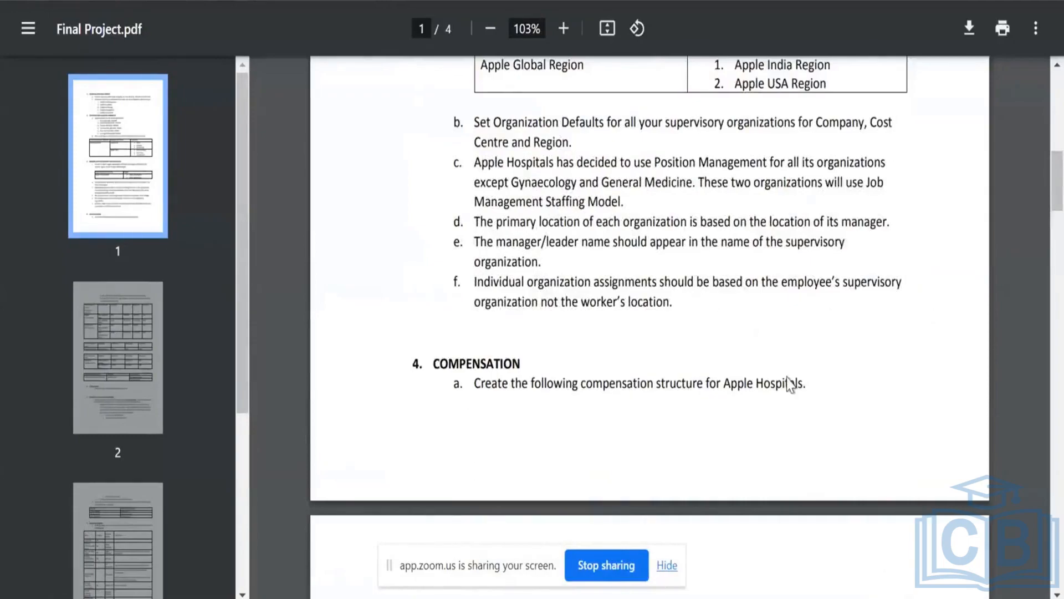
triple_click(478, 242)
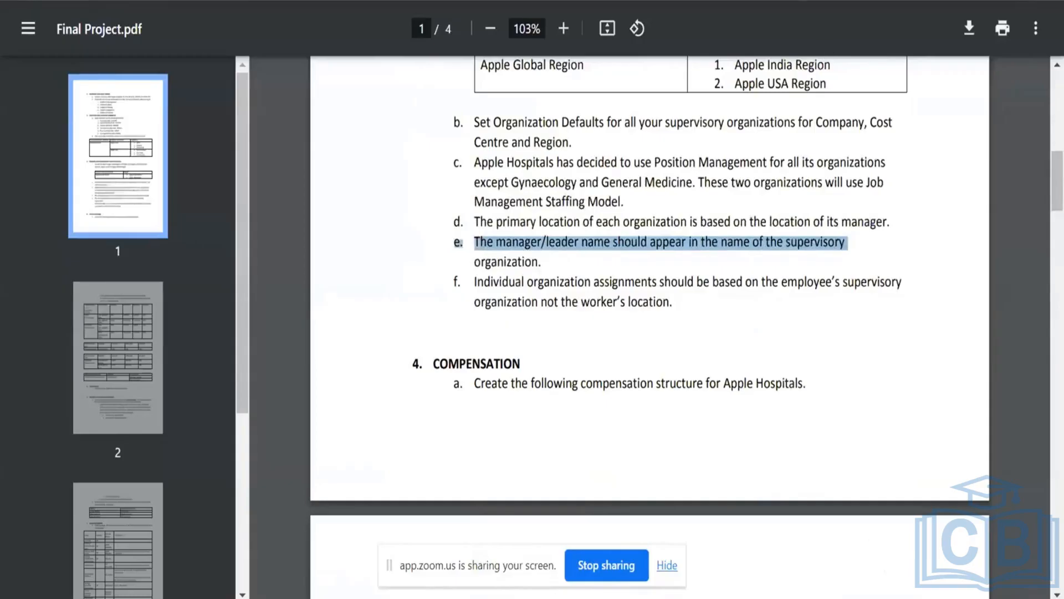
Highlight requirement f on basing individual organization assignments on the employee's supervisory organization
key(alt+Tab)
key(alt+Tab)
click(611, 323)
drag(676, 306, 474, 272)
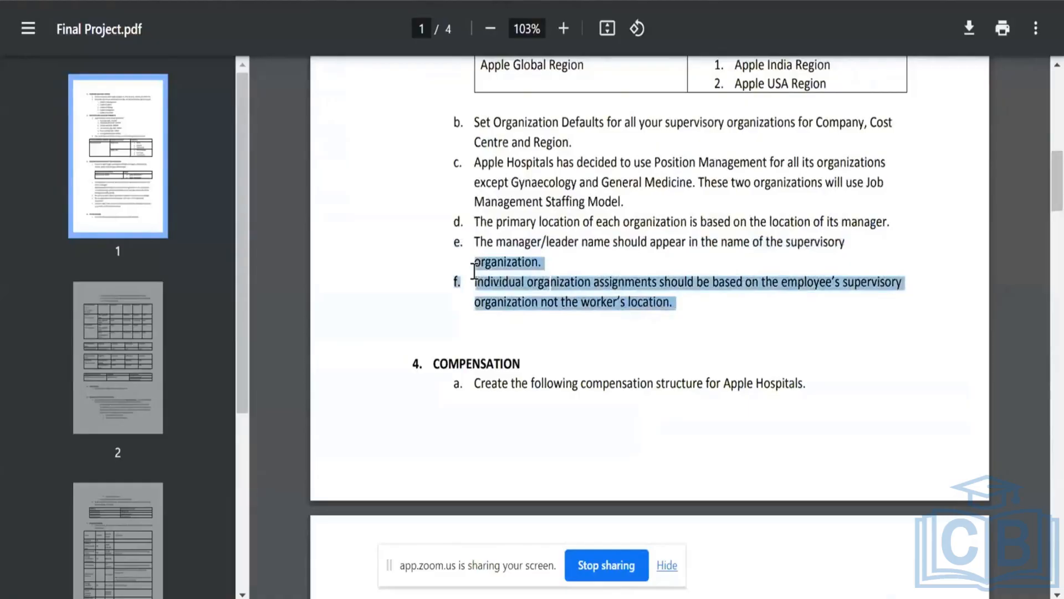